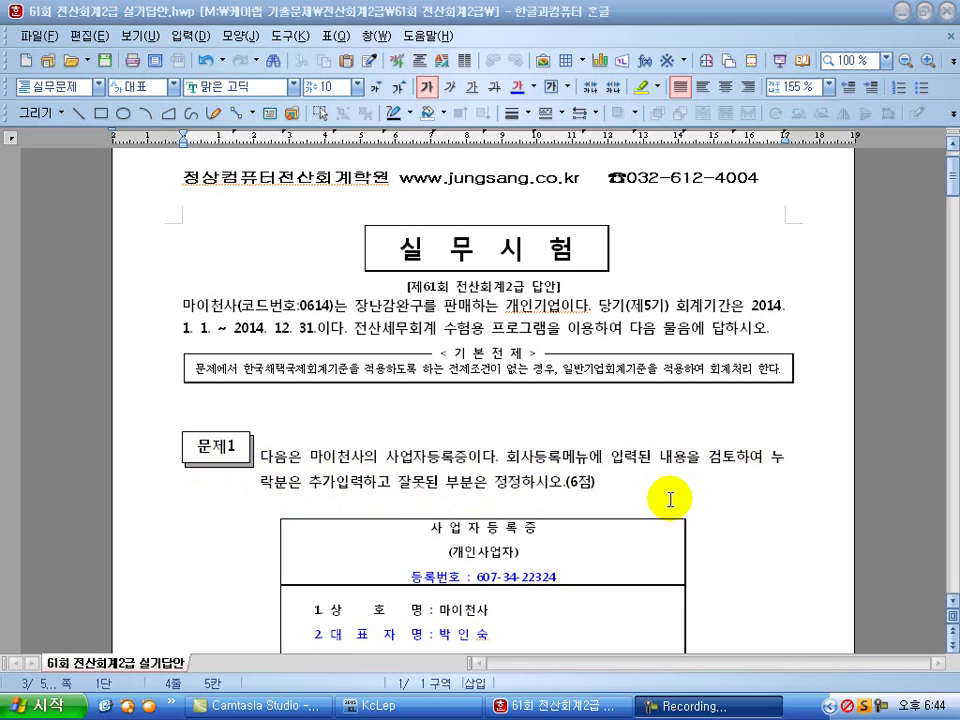
Read through 문제1 to 문제3 and their answers in the exam answer document, down to the 문제4 journal entry section
click(726, 508)
scroll(726, 508, down, 5)
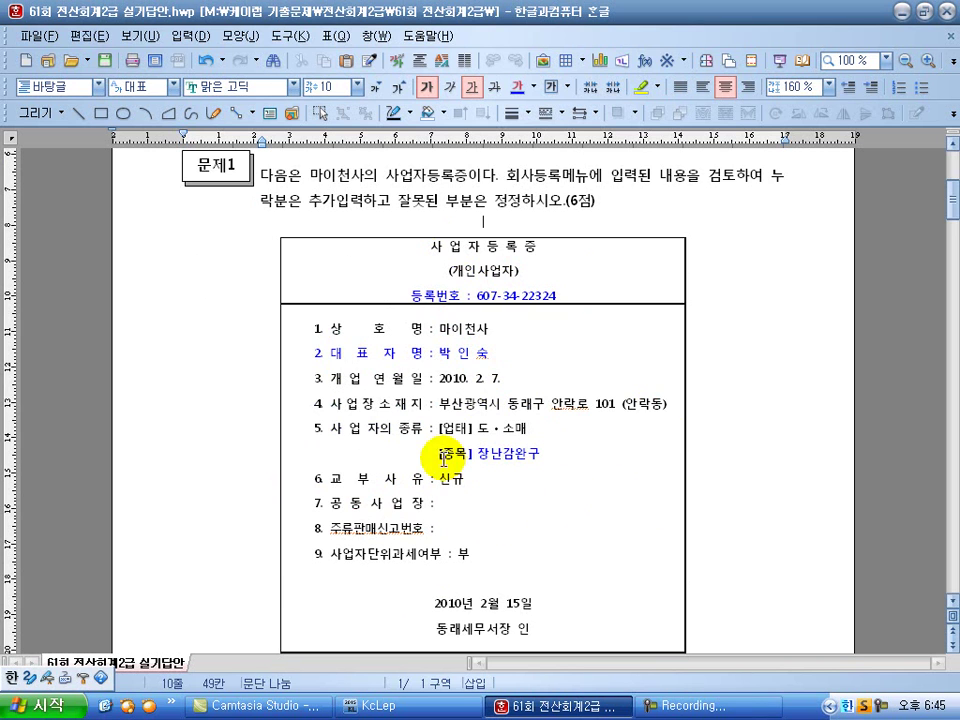
scroll(692, 506, down, 10)
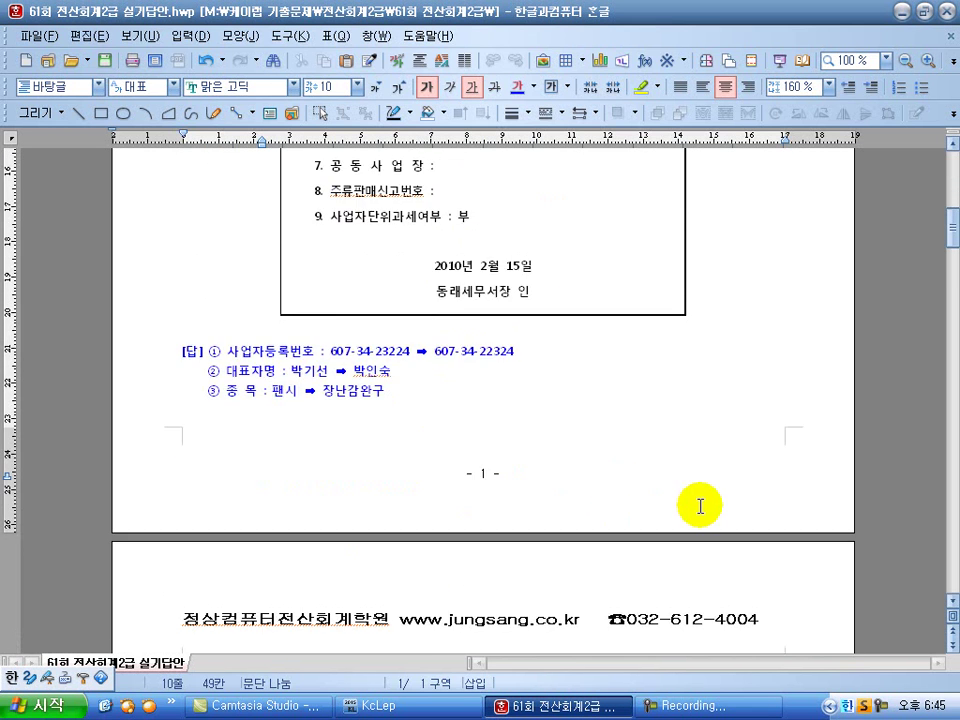
scroll(700, 505, down, 5)
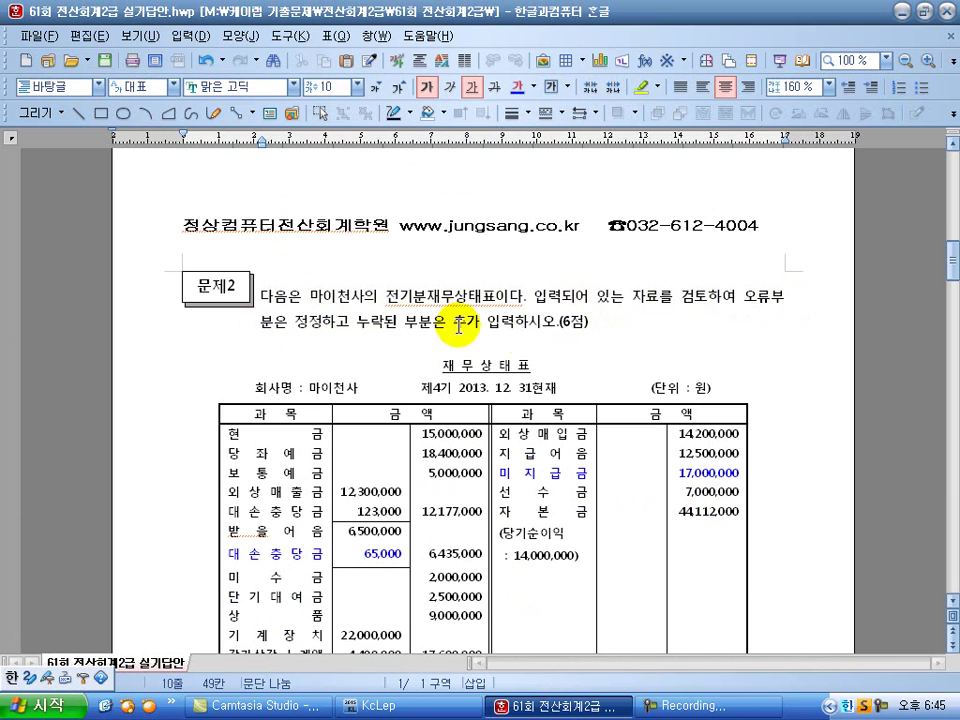
scroll(800, 401, down, 3)
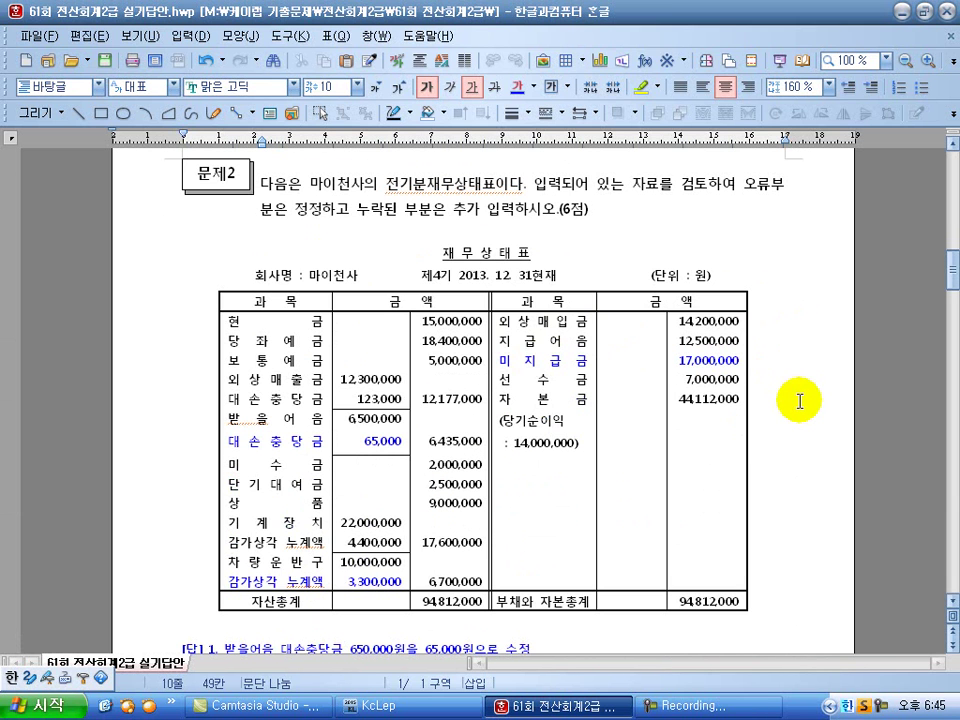
scroll(793, 401, down, 1)
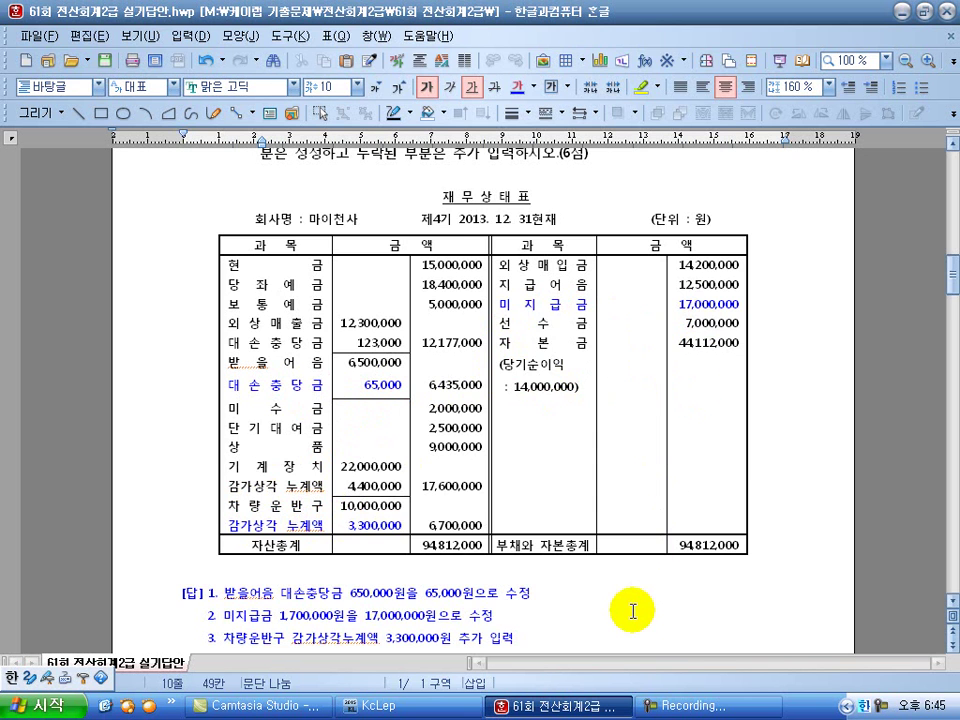
scroll(627, 557, down, 8)
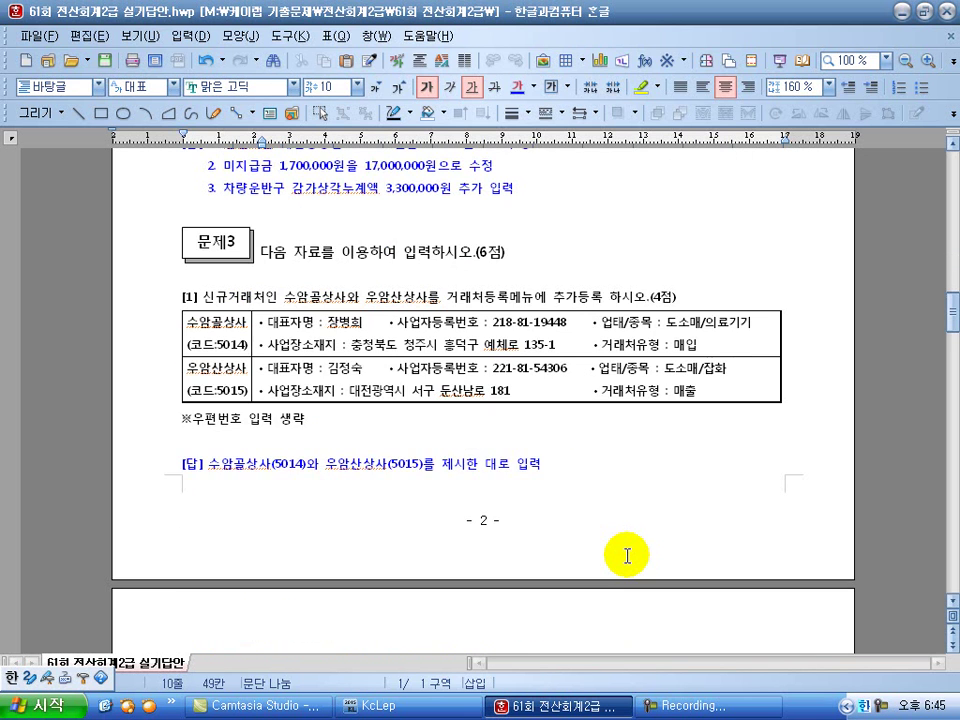
scroll(627, 557, down, 1)
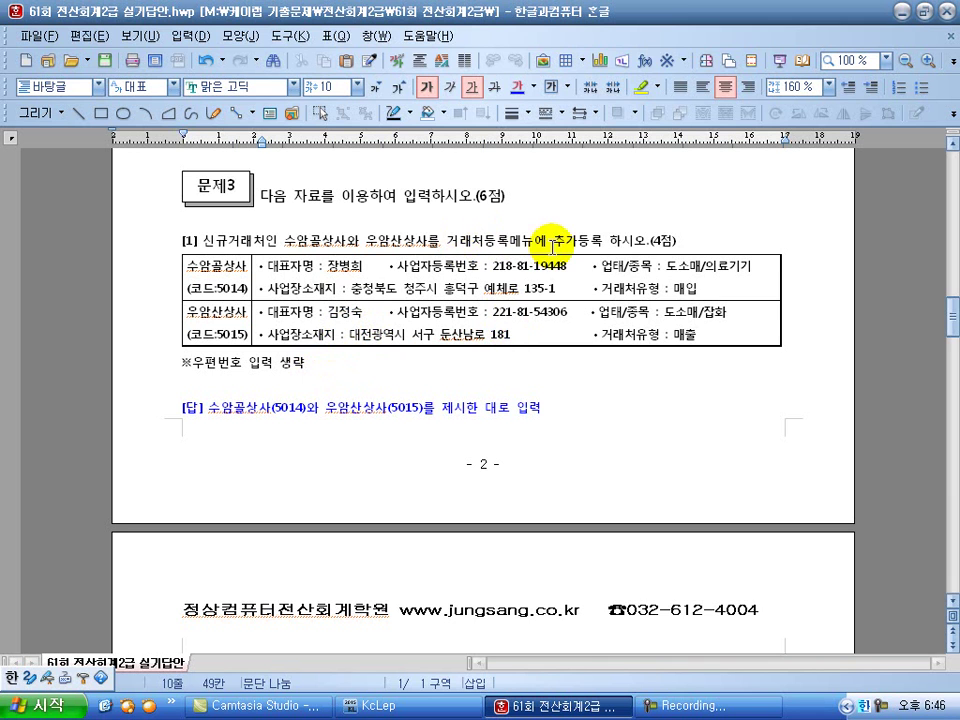
click(381, 555)
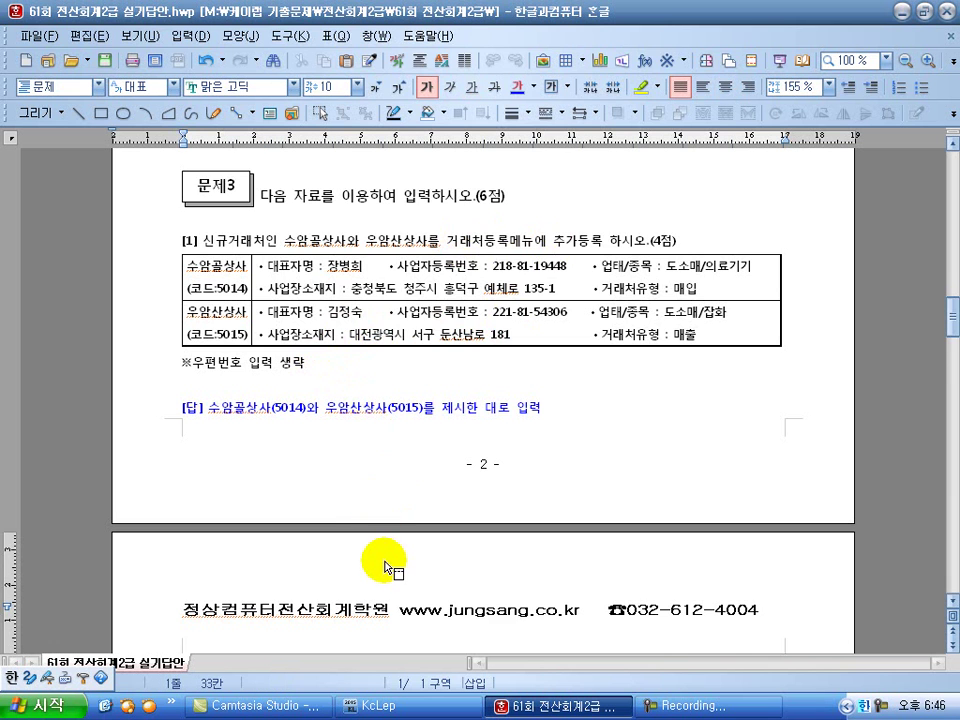
scroll(385, 558, down, 3)
scroll(383, 557, down, 3)
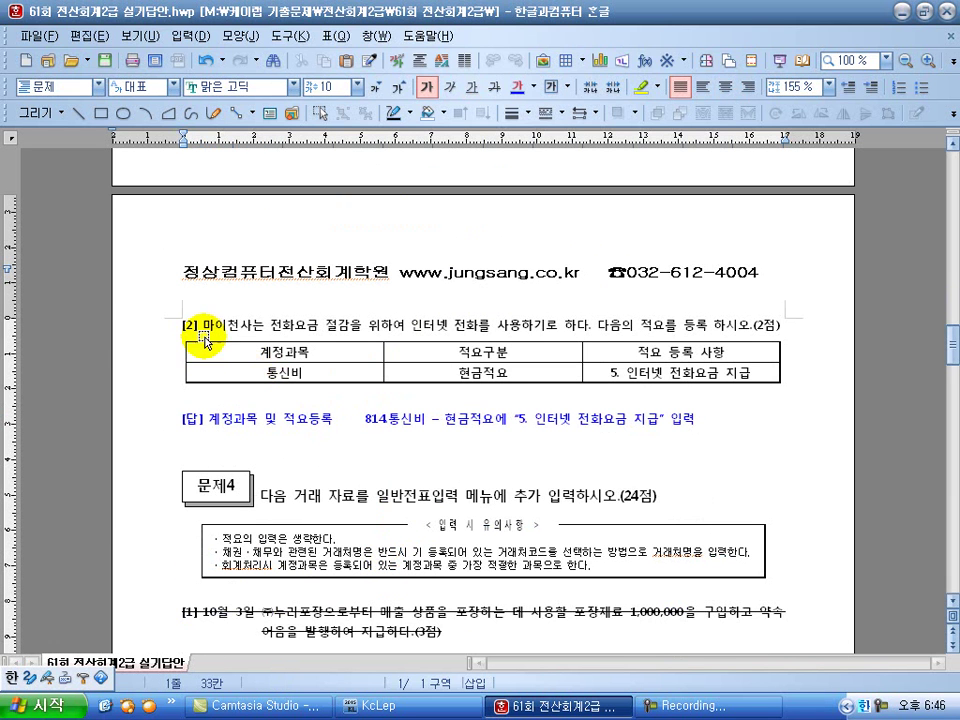
scroll(212, 331, down, 1)
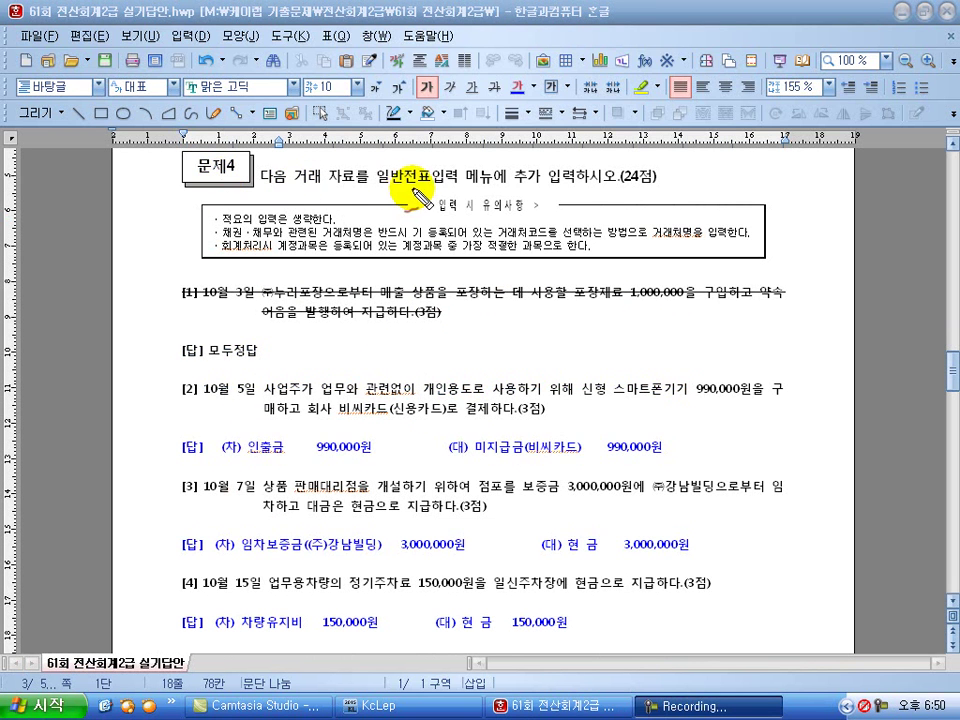
Underline the 문제4 instruction and, in item [2], the personal-use and 비씨카드 wording plus both answer entries, and check-mark the 비씨카드 vendor in red
drag(372, 188, 628, 186)
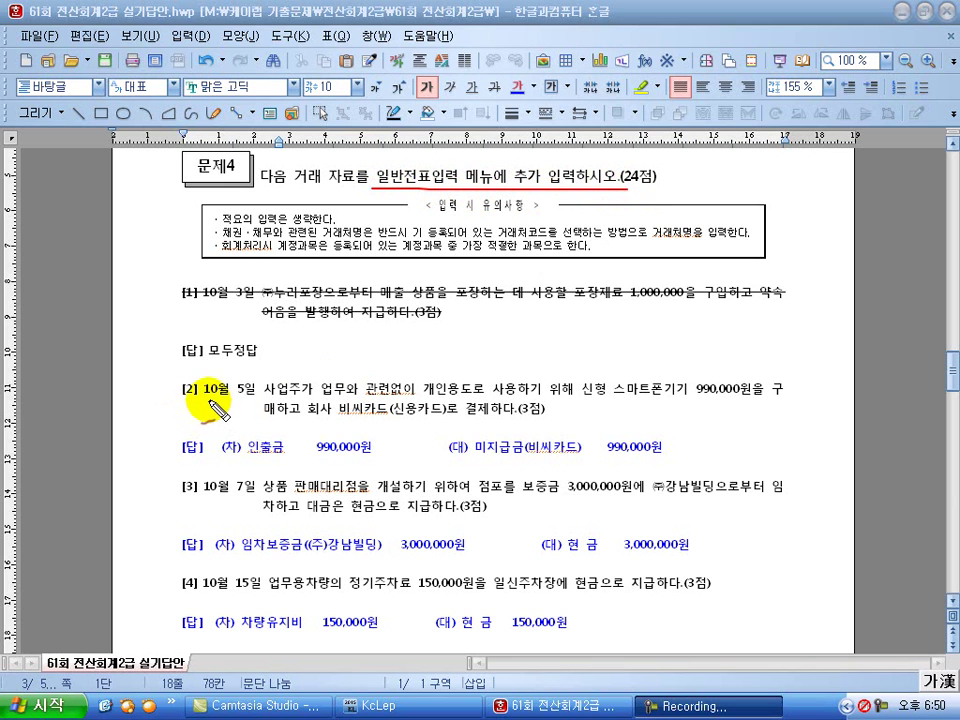
drag(265, 396, 568, 399)
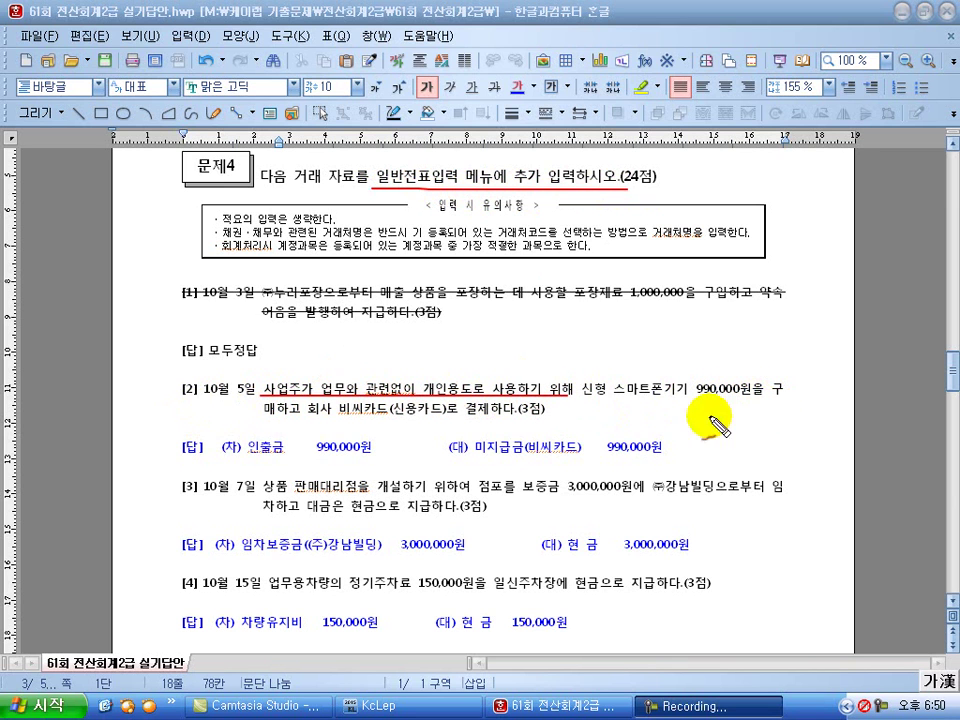
drag(343, 421, 520, 421)
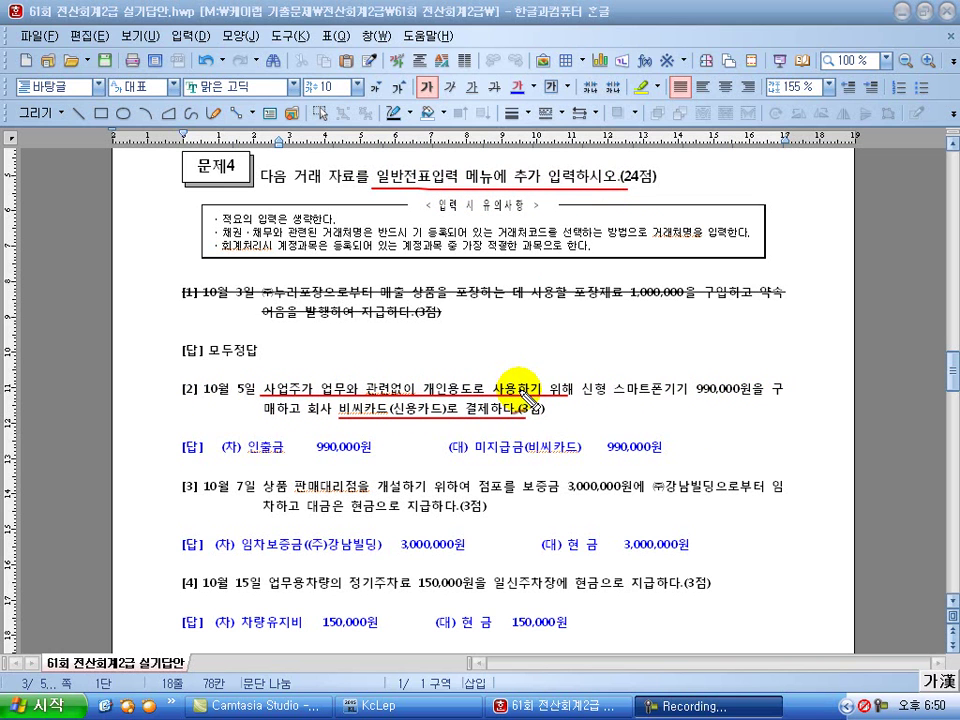
drag(222, 462, 385, 458)
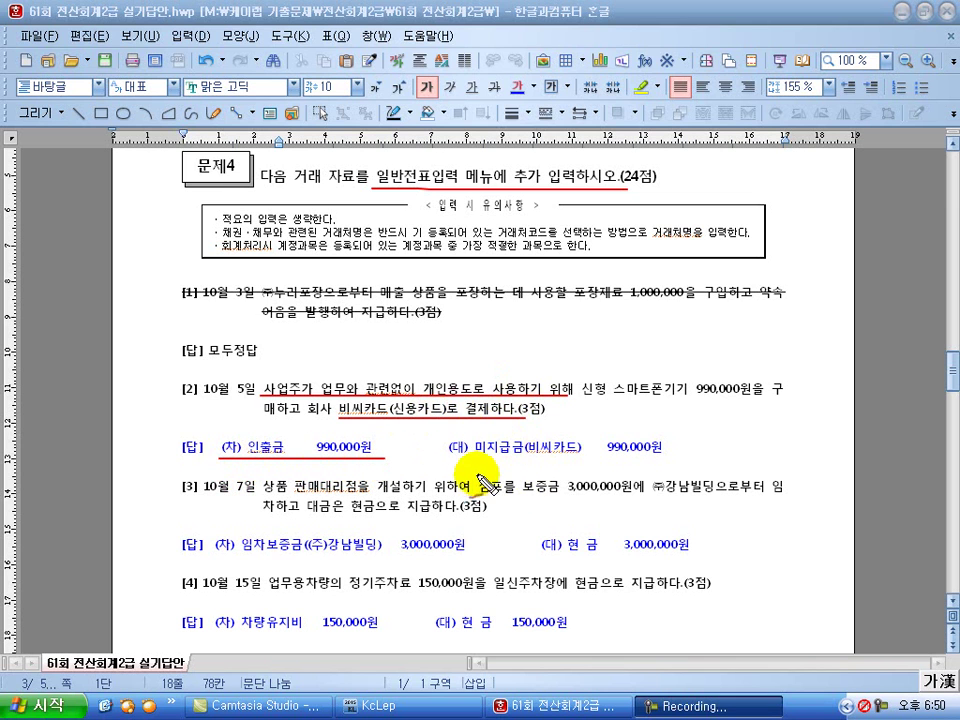
drag(449, 462, 683, 462)
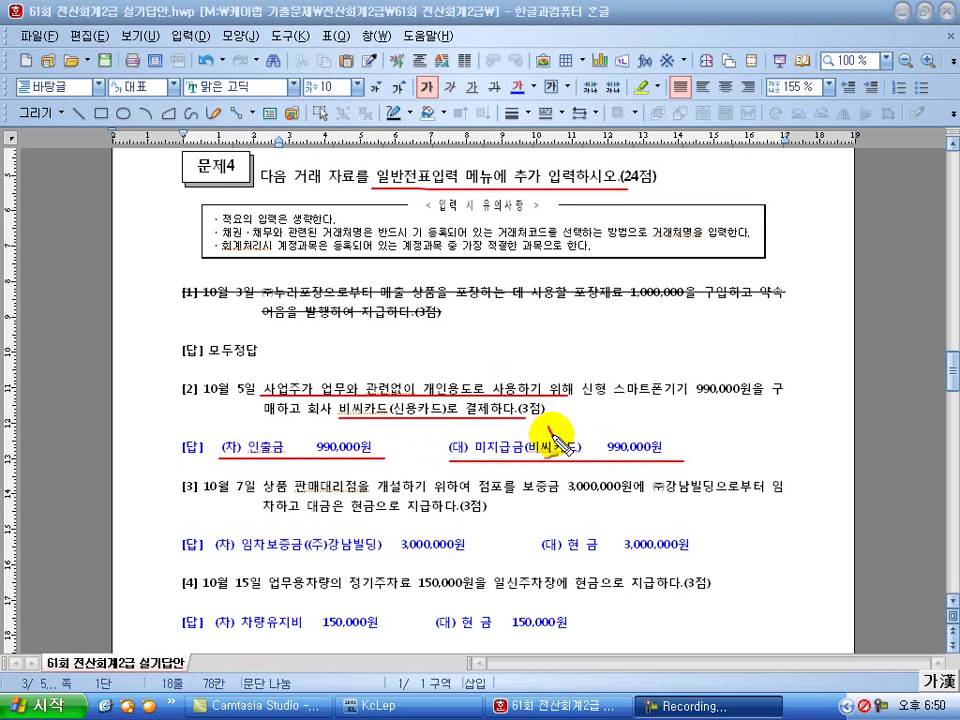
drag(550, 426, 566, 418)
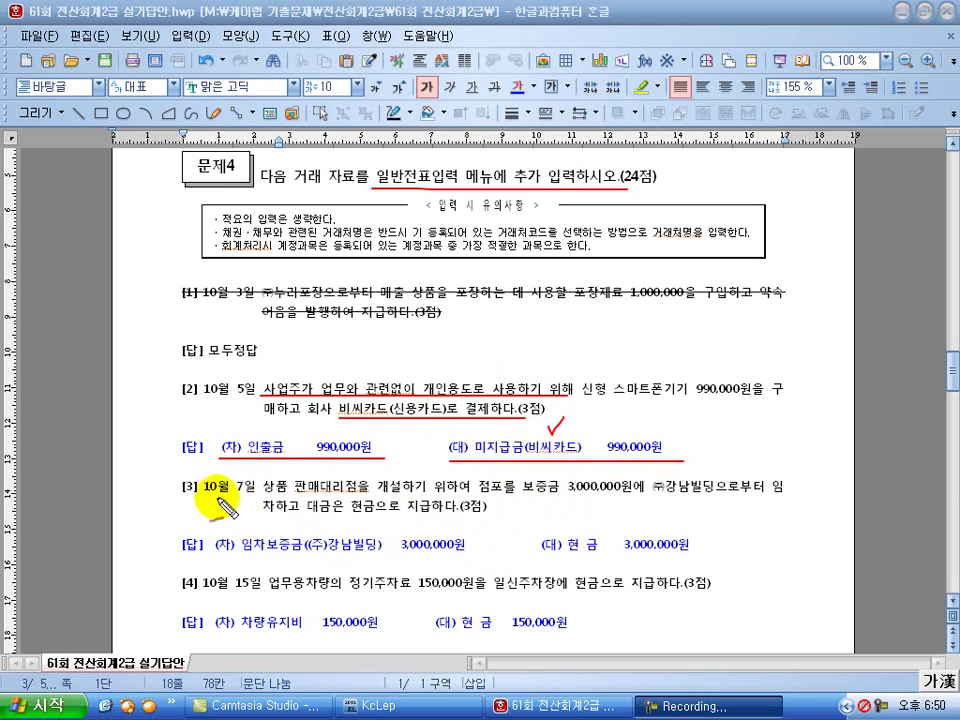
In item [3], underline the transaction text and both answer entries, box 보증금 3,000,000원, and check-mark the (주)강남빌딩 vendor
drag(256, 492, 790, 493)
drag(262, 516, 497, 516)
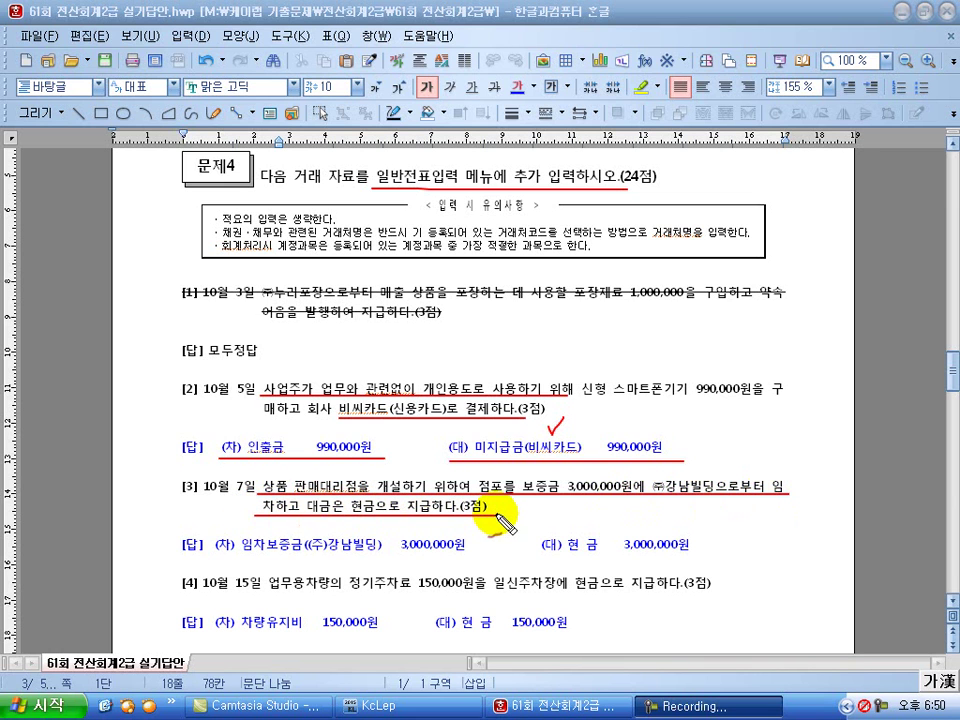
mouse_move(522, 500)
mouse_down()
mouse_move(621, 494)
mouse_move(638, 503)
mouse_move(520, 497)
mouse_up()
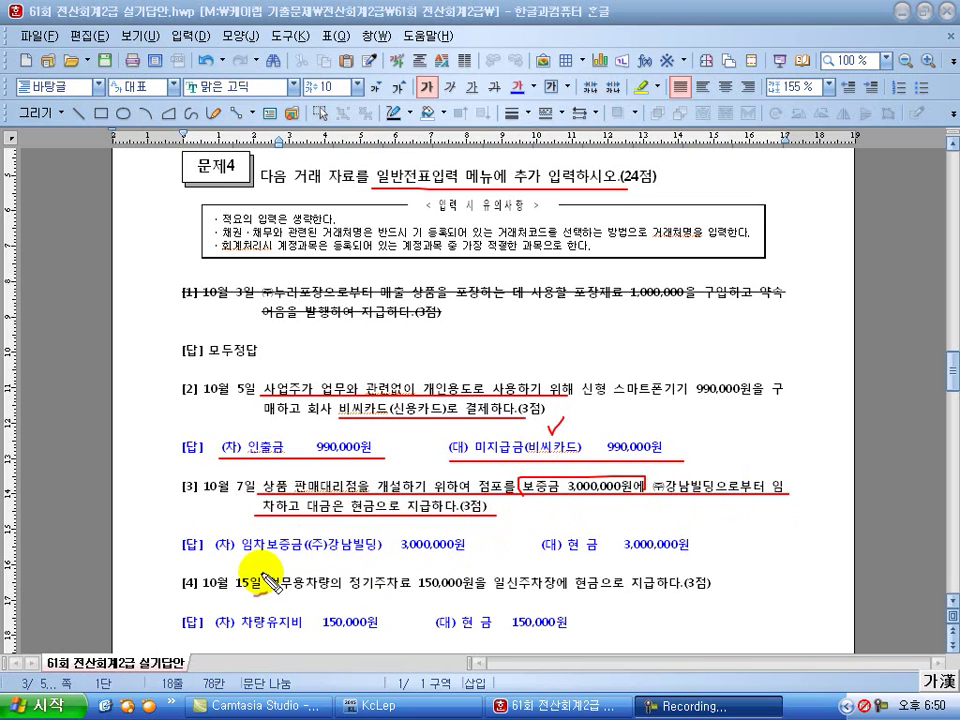
drag(218, 556, 470, 556)
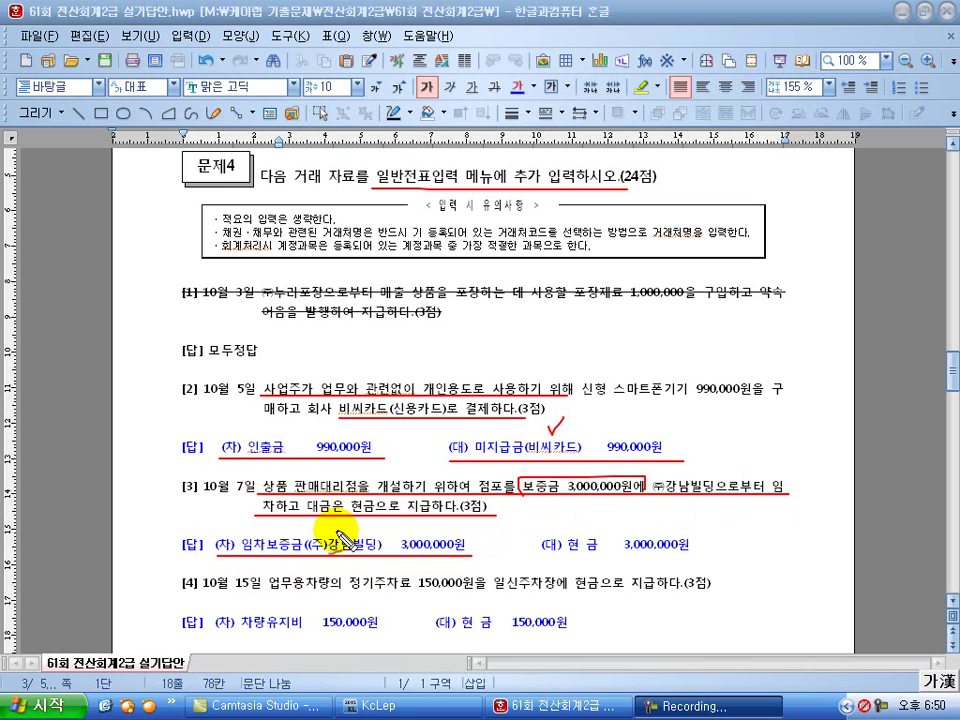
drag(334, 524, 350, 527)
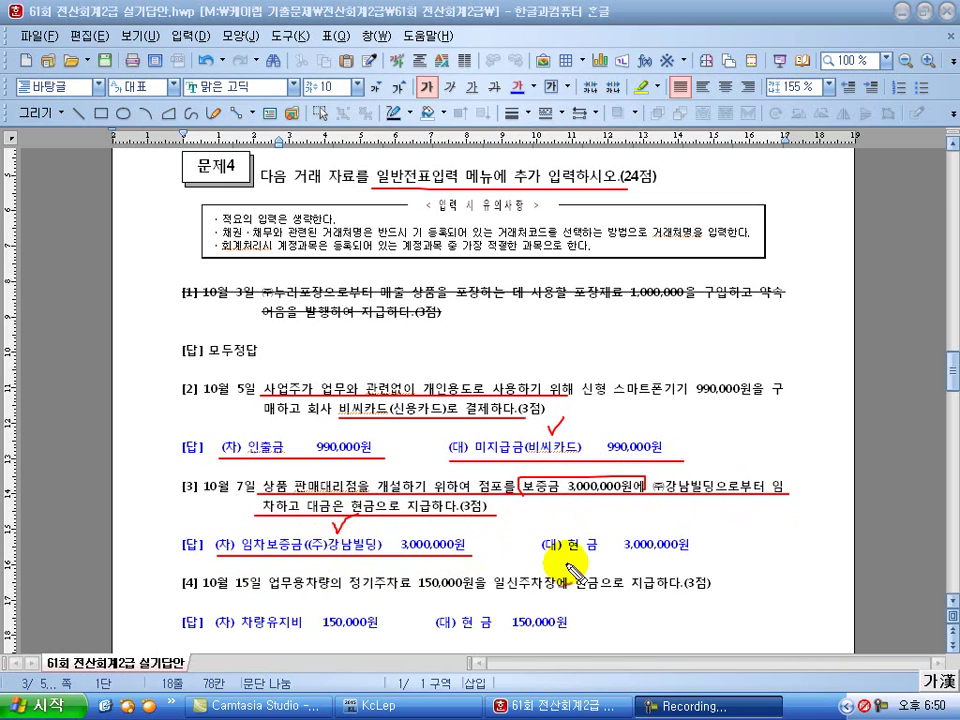
drag(540, 555, 696, 556)
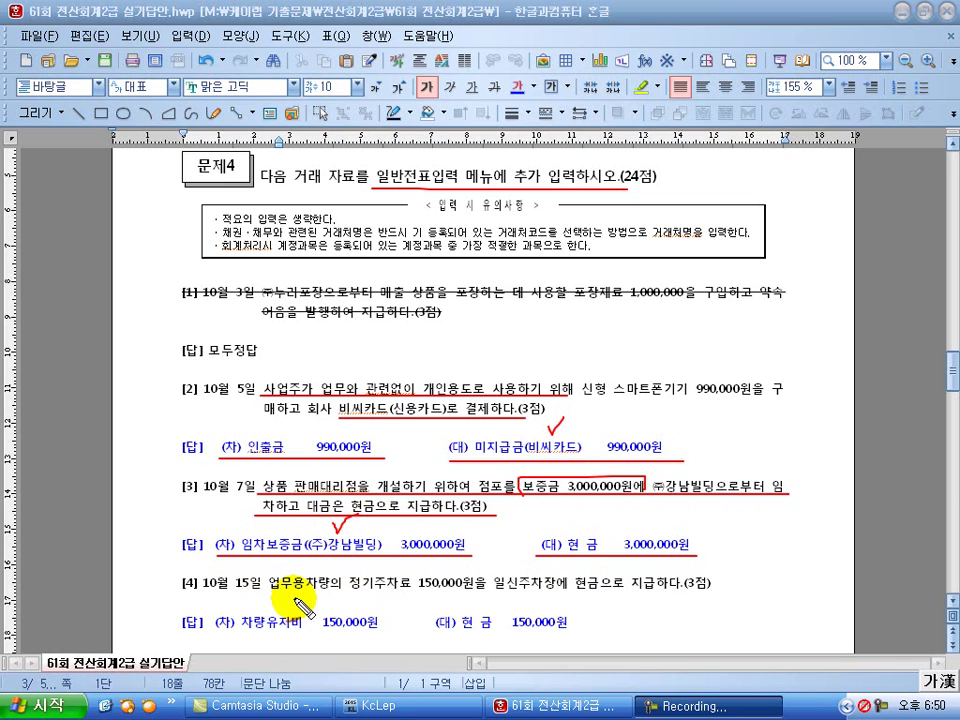
Underline item [4]'s parking fee transaction and its debit and credit answers, and clear the pen markings
drag(267, 591, 712, 594)
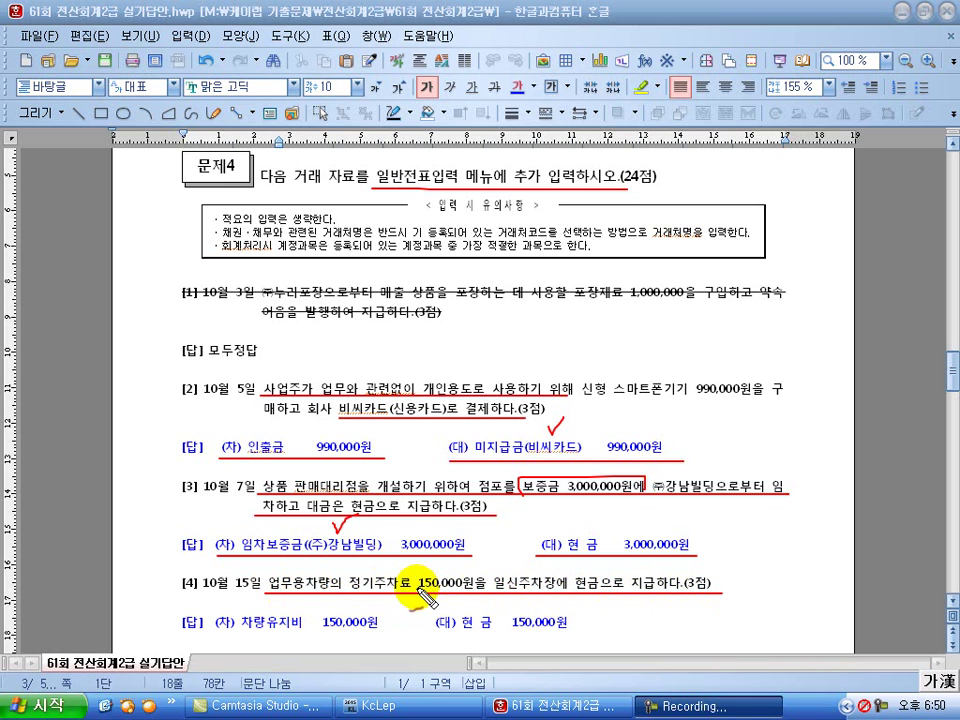
drag(283, 634, 570, 633)
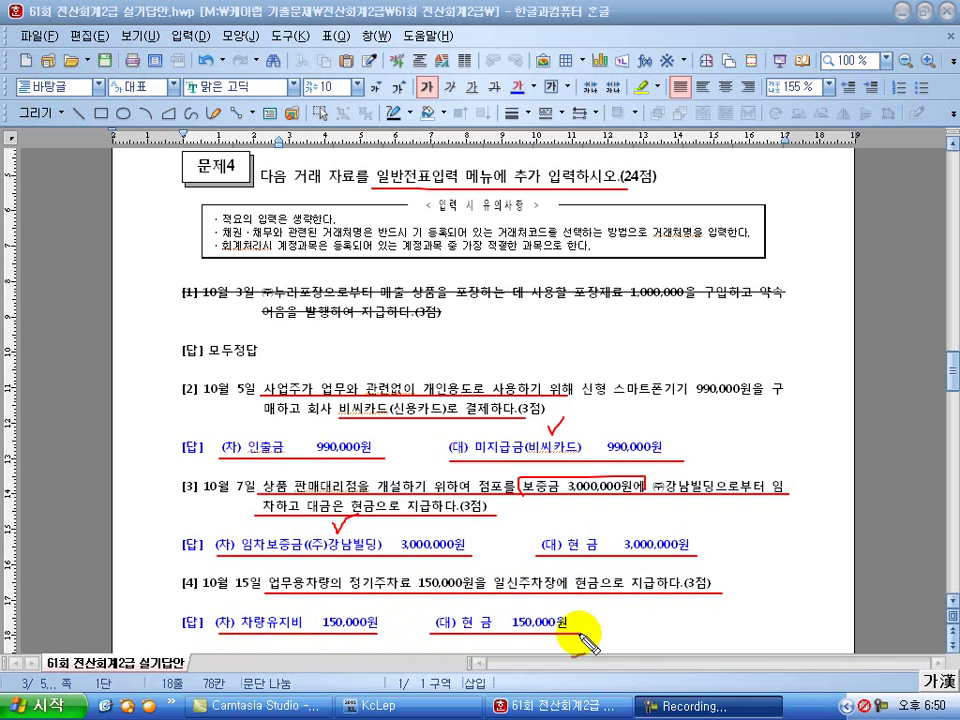
key(Escape)
Underline item [5]'s truck purchase text in red, from the purchase price and payment terms through the acquisition tax and single-entry instruction
scroll(537, 625, down, 5)
click(228, 408)
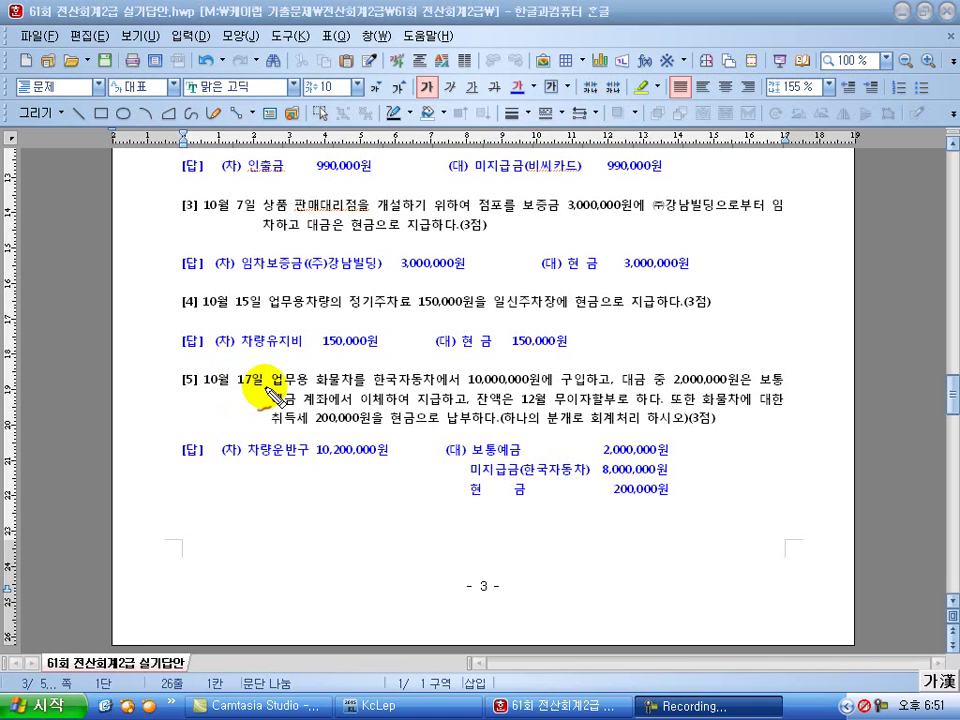
drag(268, 387, 336, 389)
drag(361, 394, 612, 394)
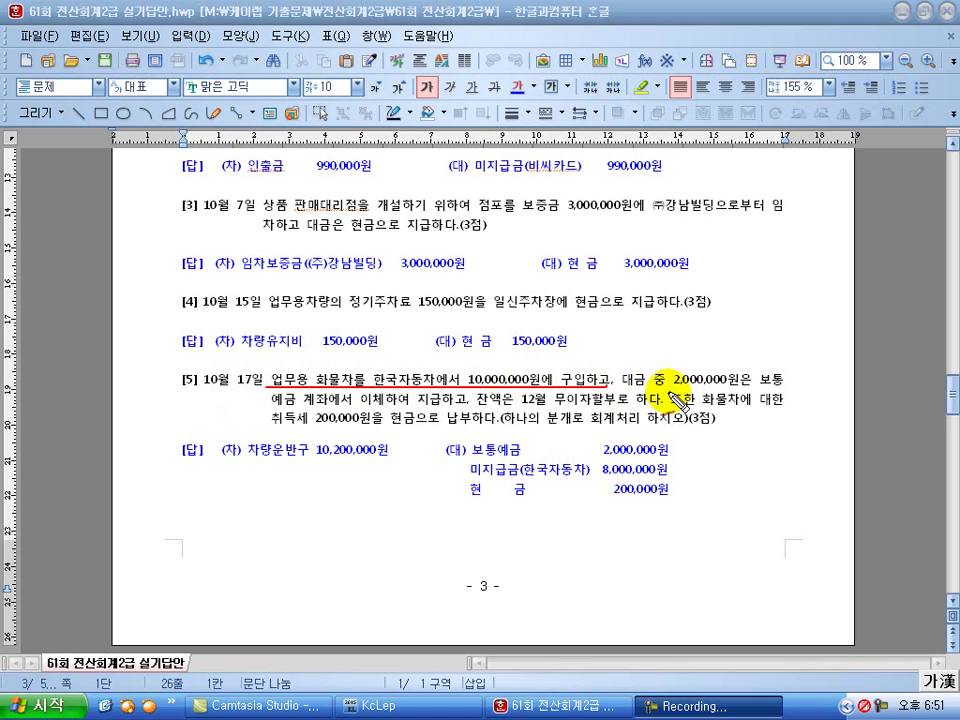
mouse_move(676, 400)
mouse_down()
mouse_move(739, 407)
mouse_move(785, 394)
mouse_up()
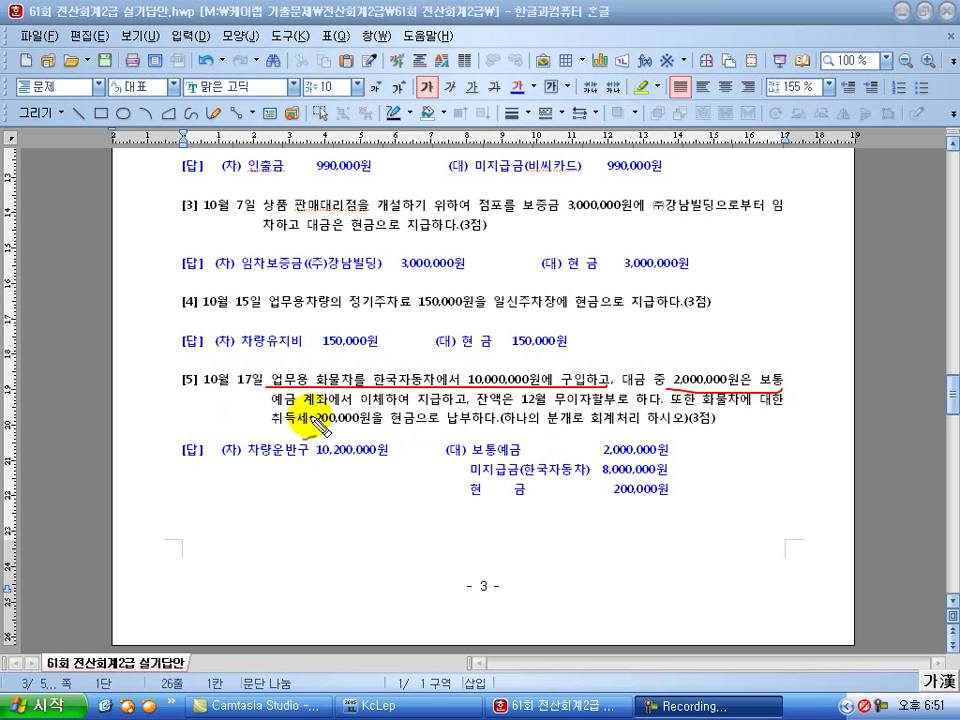
drag(272, 410, 505, 410)
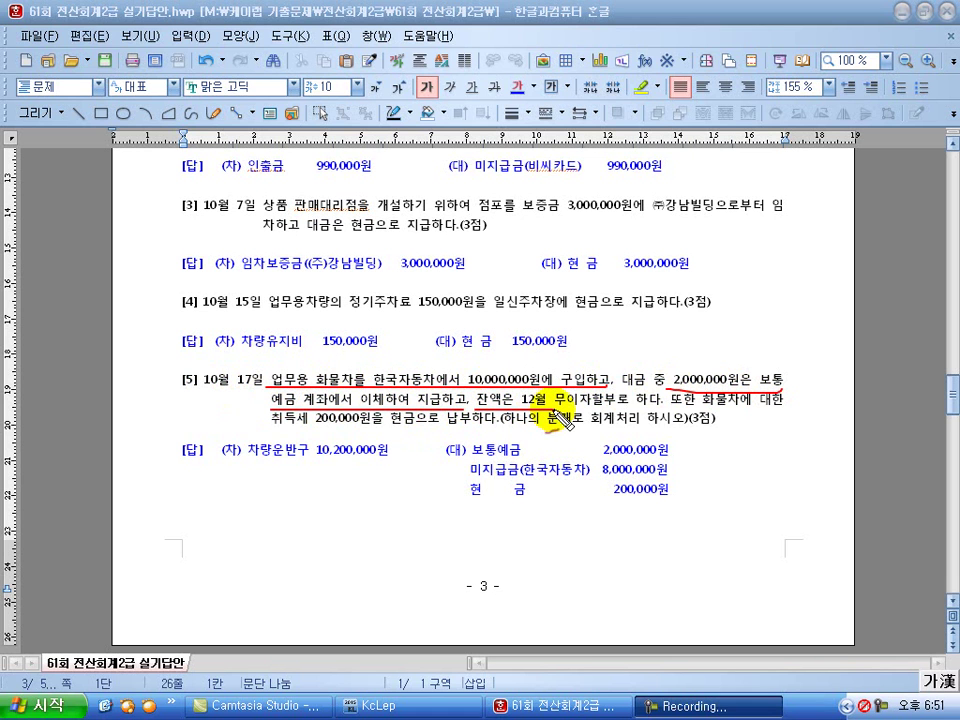
drag(603, 410, 784, 398)
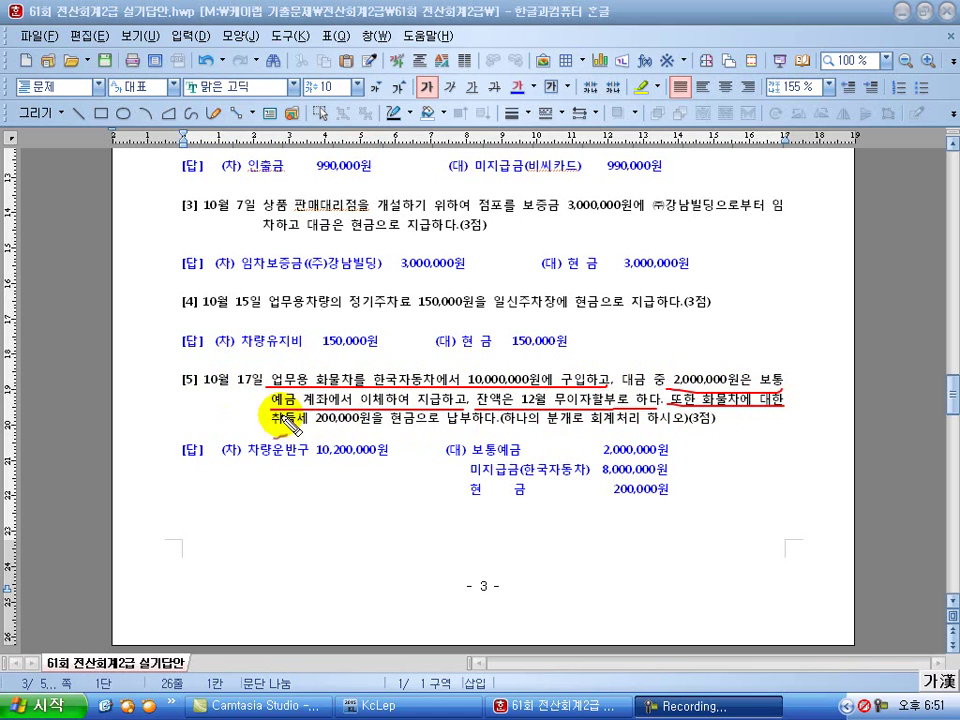
drag(270, 432, 720, 428)
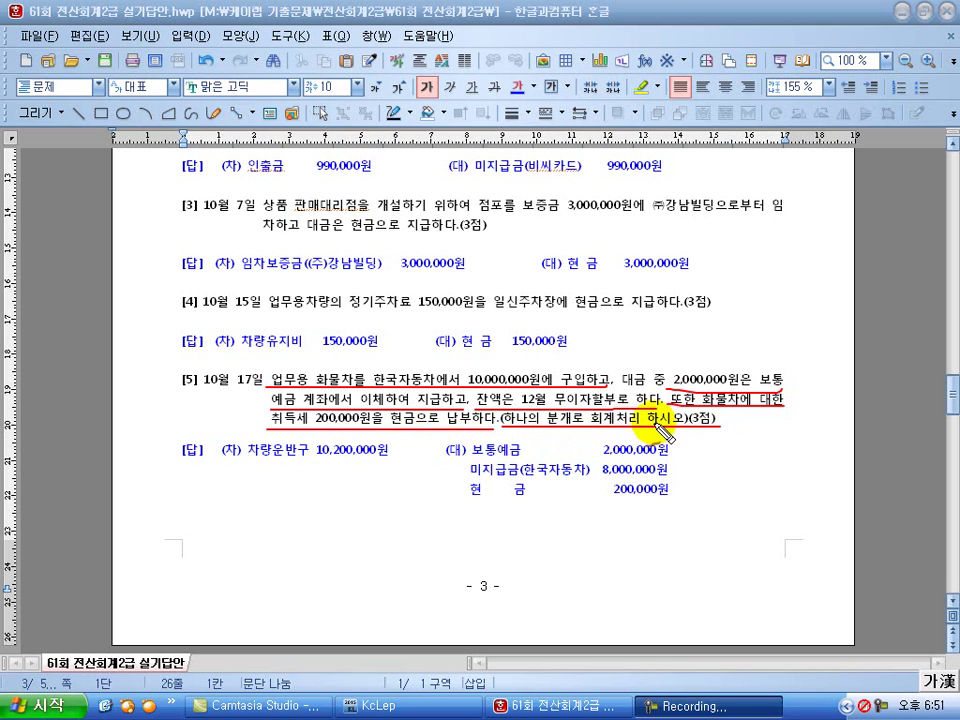
Mark 10,000,000원 and 취득세 200,000원 in item [5] with a plus sign between them, and underline the 차량운반구 debit entry
mouse_move(460, 384)
mouse_down()
mouse_move(456, 372)
mouse_move(550, 366)
mouse_move(605, 366)
mouse_move(607, 384)
mouse_up()
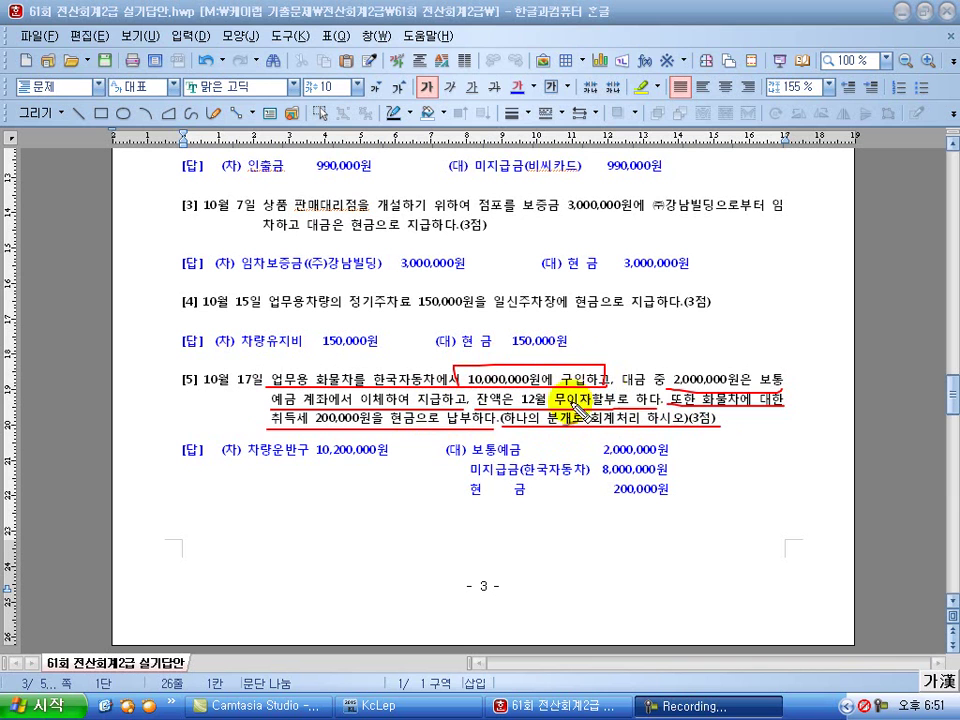
mouse_move(236, 466)
mouse_down()
mouse_move(292, 465)
mouse_move(260, 419)
mouse_move(370, 420)
mouse_move(377, 430)
mouse_move(422, 390)
mouse_move(410, 400)
mouse_up()
drag(277, 485, 387, 462)
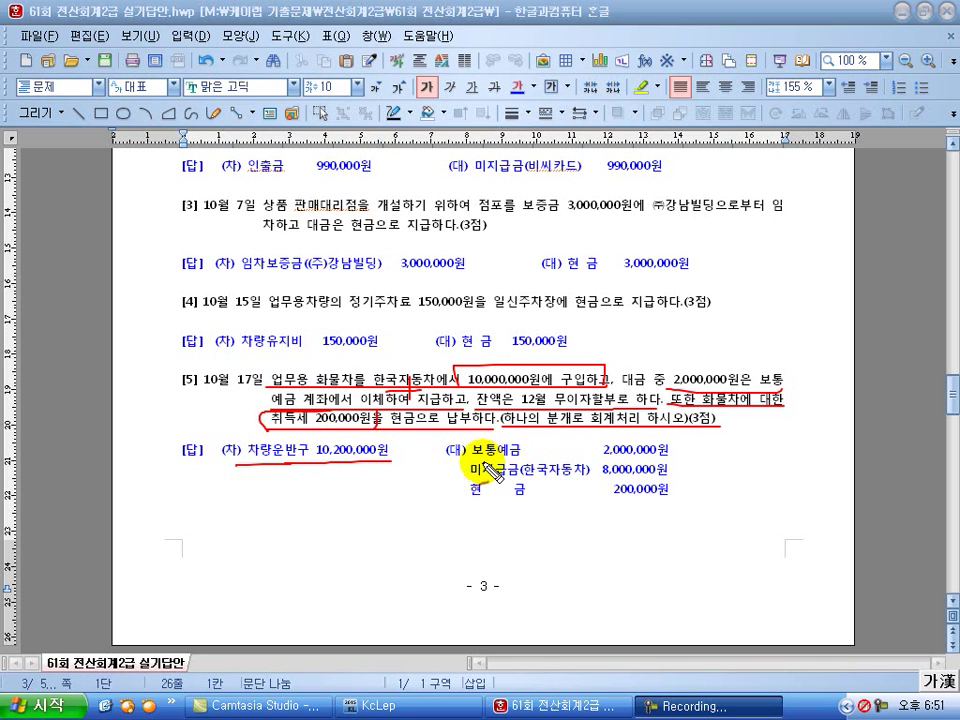
Underline item [5]'s 보통예금, 미지급금(한국자동차) and 현금 credit entries, and check-mark the 미지급금 line
drag(471, 460, 670, 458)
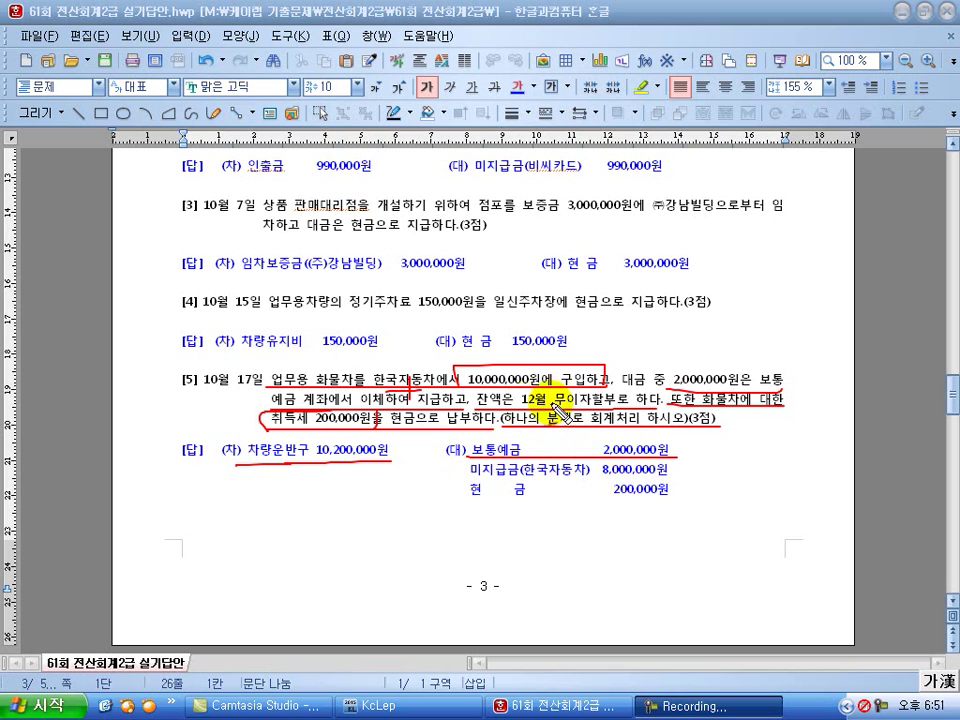
drag(470, 478, 668, 478)
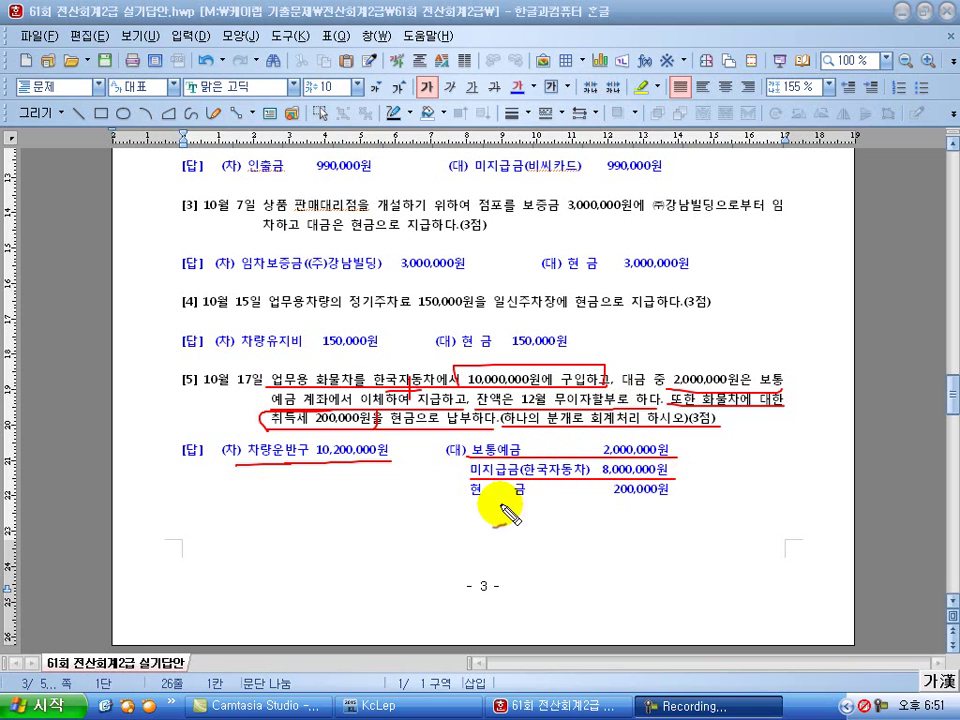
drag(470, 505, 682, 505)
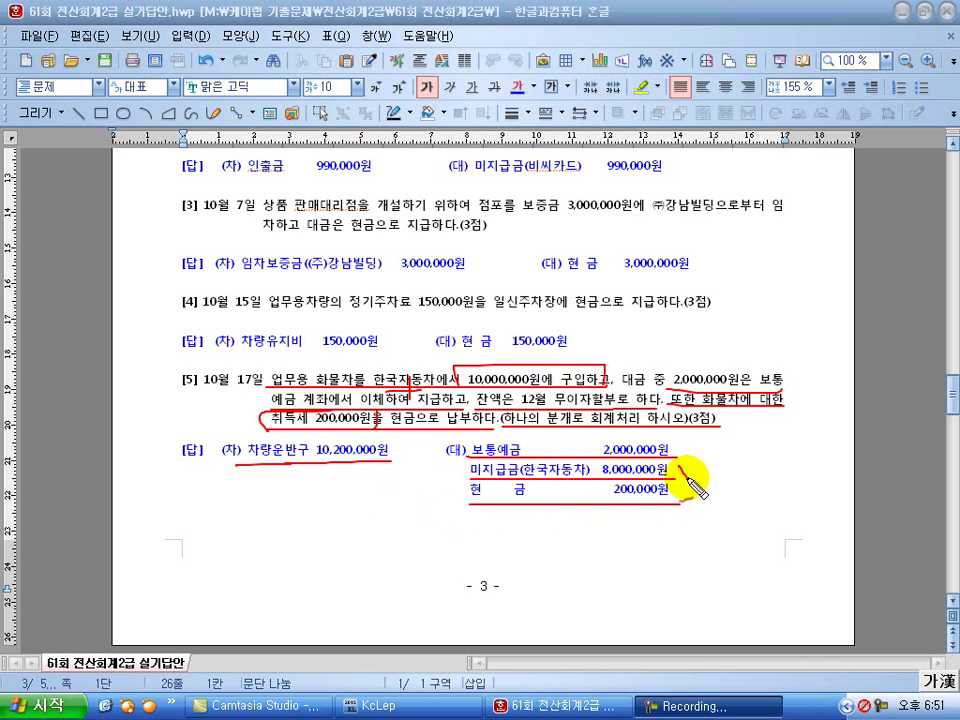
drag(679, 458, 699, 457)
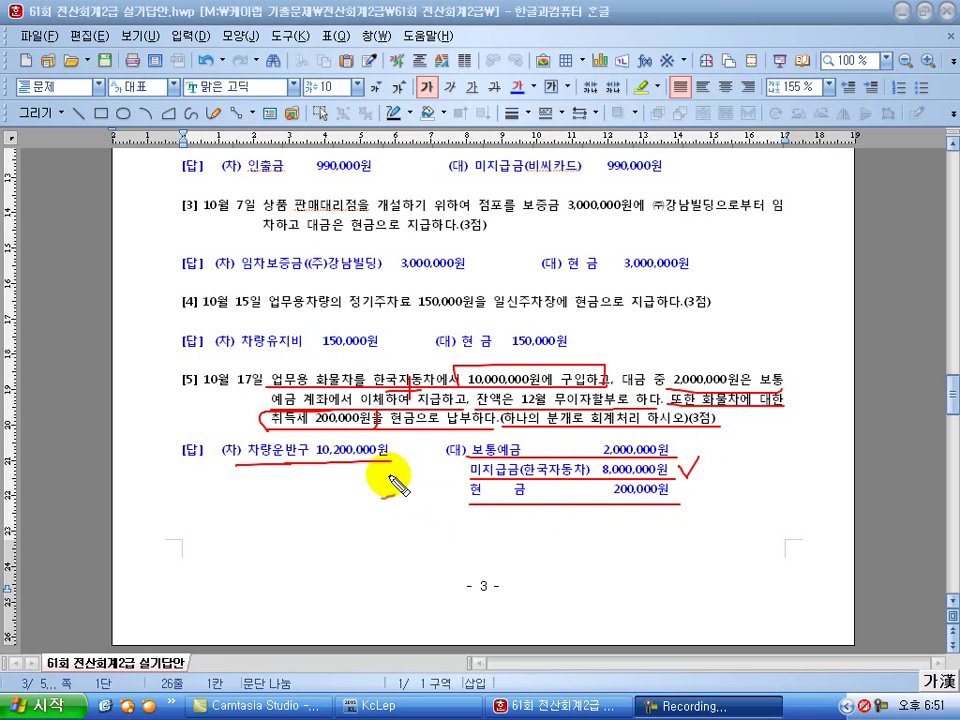
Clear the pen markings, underline item [6]'s card payment text and its debit and credit answers, and check-mark 국민카드
key(Escape)
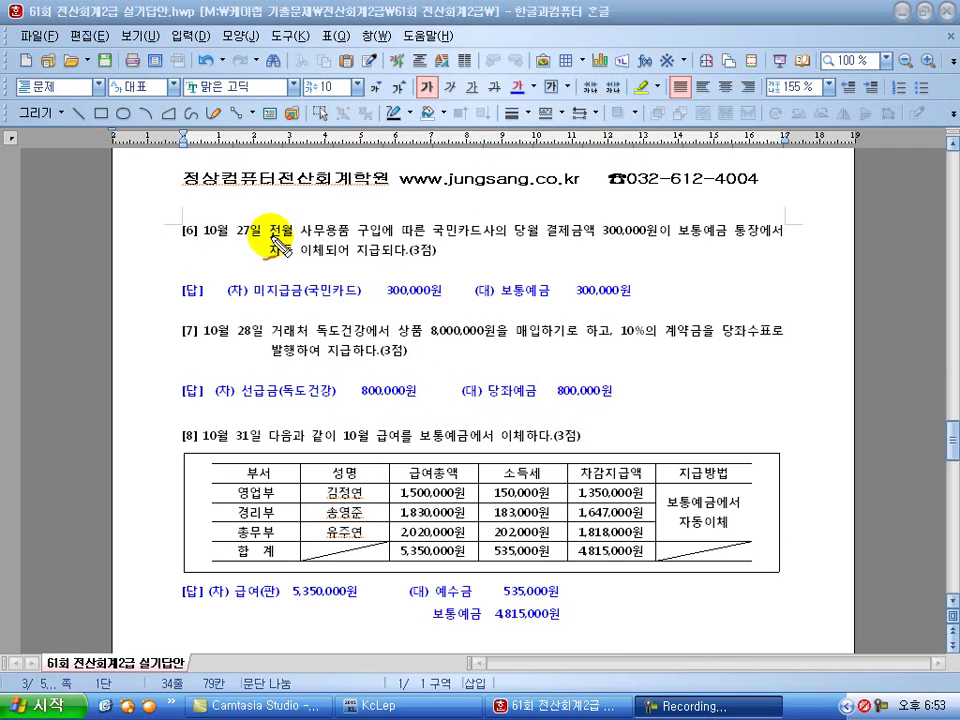
drag(268, 240, 787, 240)
drag(268, 262, 440, 263)
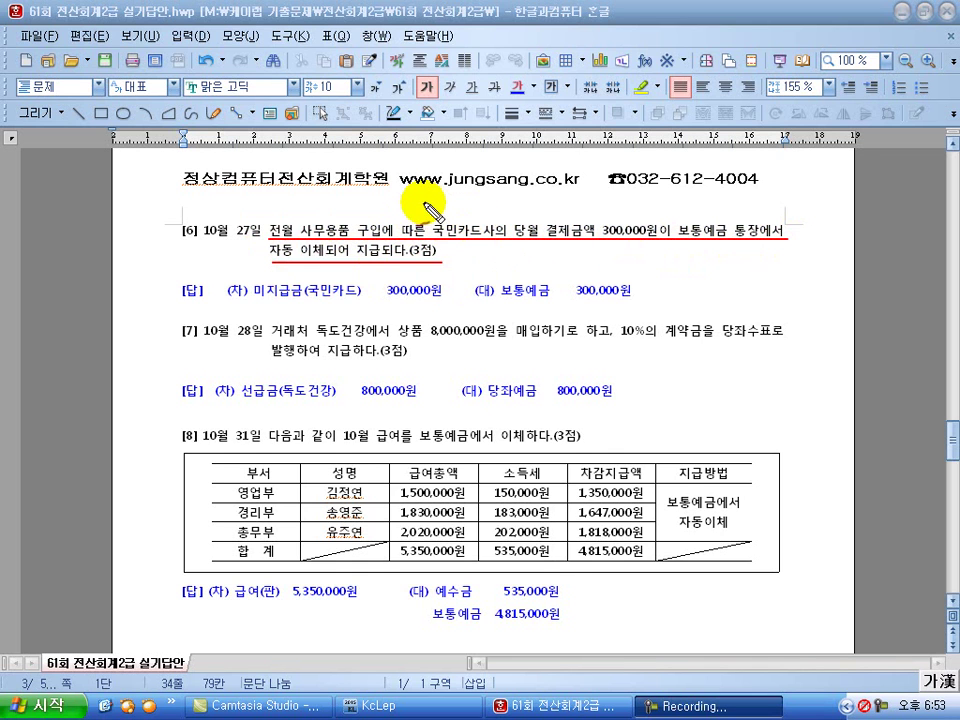
drag(228, 299, 637, 302)
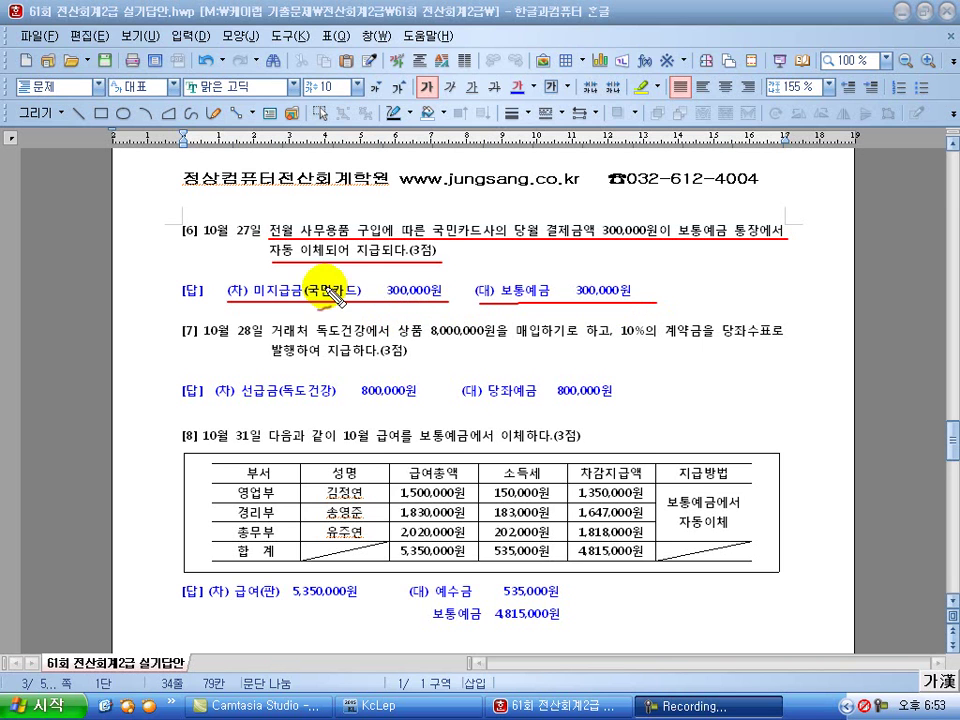
drag(326, 278, 332, 265)
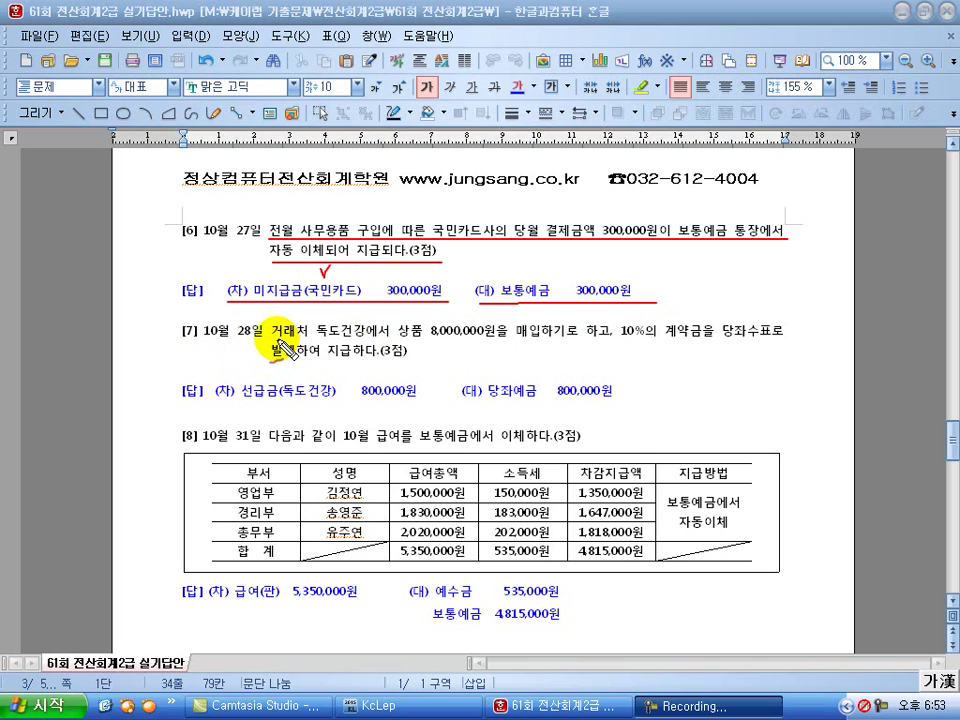
Underline item [7]'s purchase agreement and down payment text, marking 매입하기로 with an X and 계약금 with a circle
drag(273, 341, 612, 348)
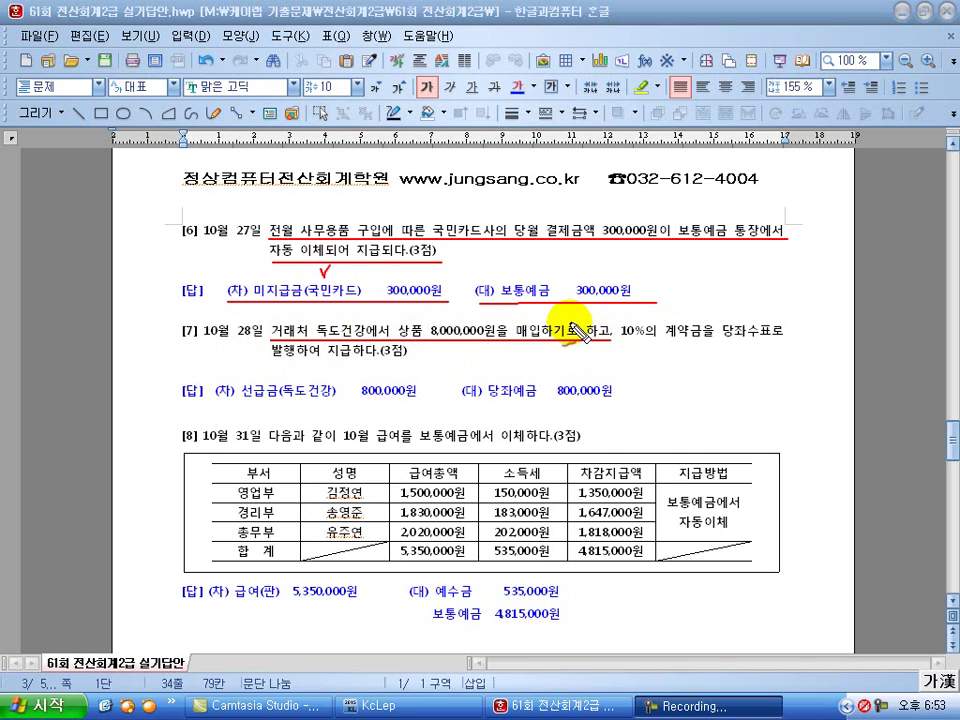
mouse_move(560, 313)
mouse_down()
mouse_move(577, 330)
mouse_move(639, 344)
mouse_move(785, 343)
mouse_up()
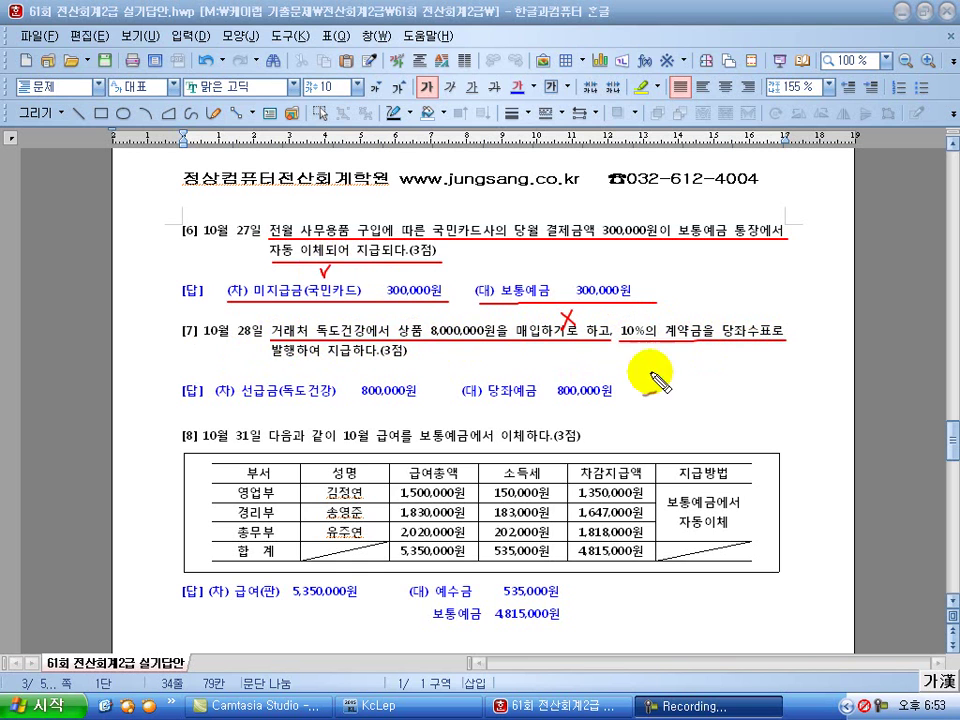
drag(271, 360, 405, 359)
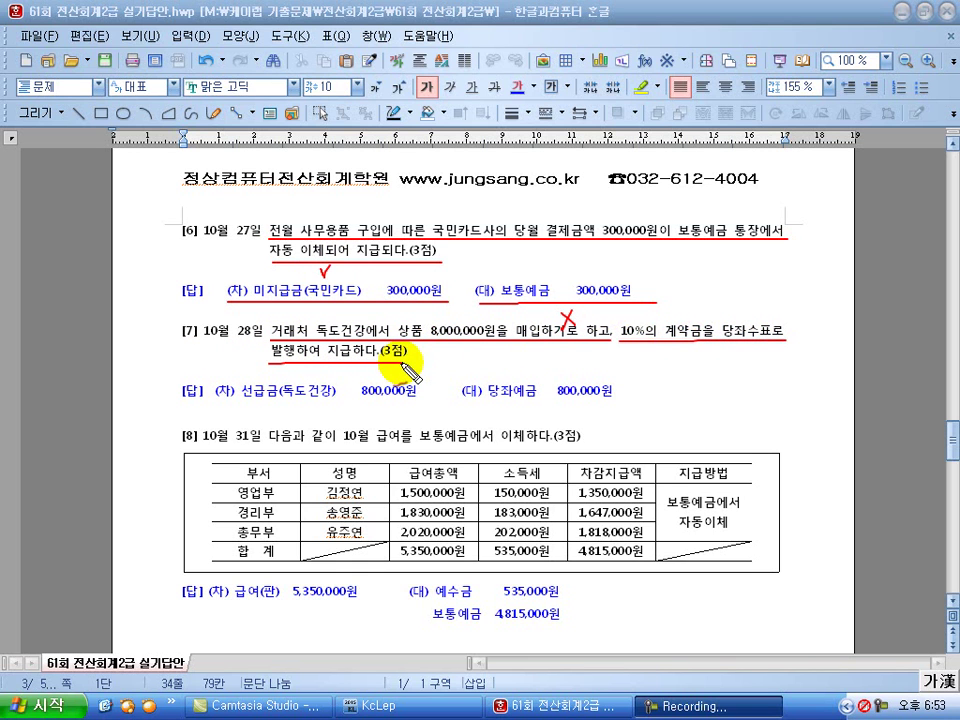
mouse_move(697, 296)
mouse_down()
mouse_move(690, 302)
mouse_move(697, 297)
mouse_up()
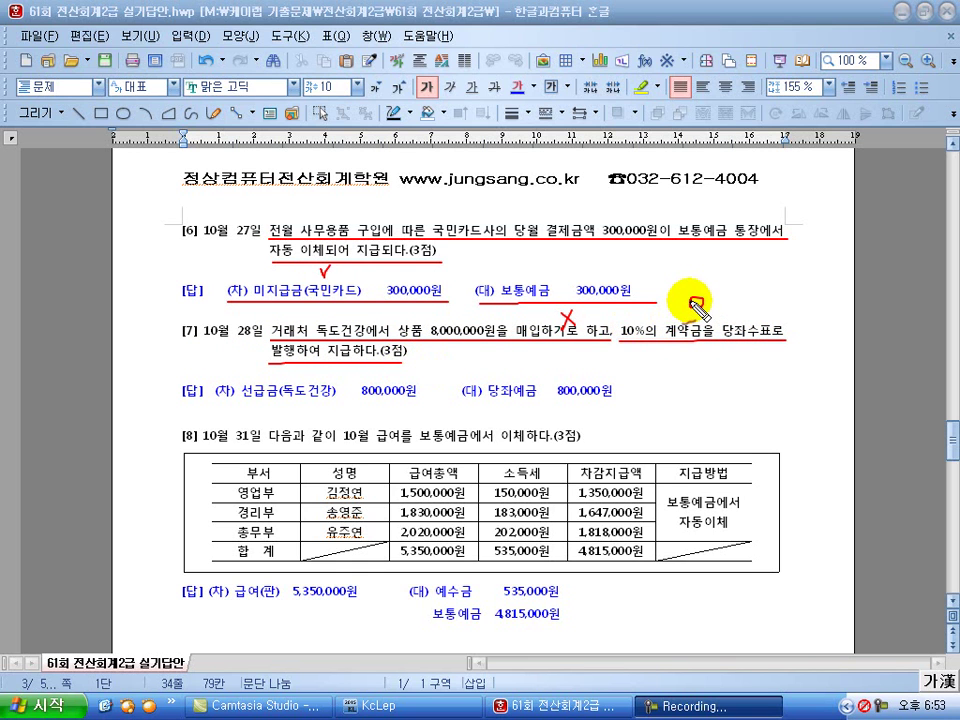
Underline item [7]'s 선급금(독도건강) debit and 당좌예금 credit answers, and check-mark 독도건강
drag(218, 398, 408, 398)
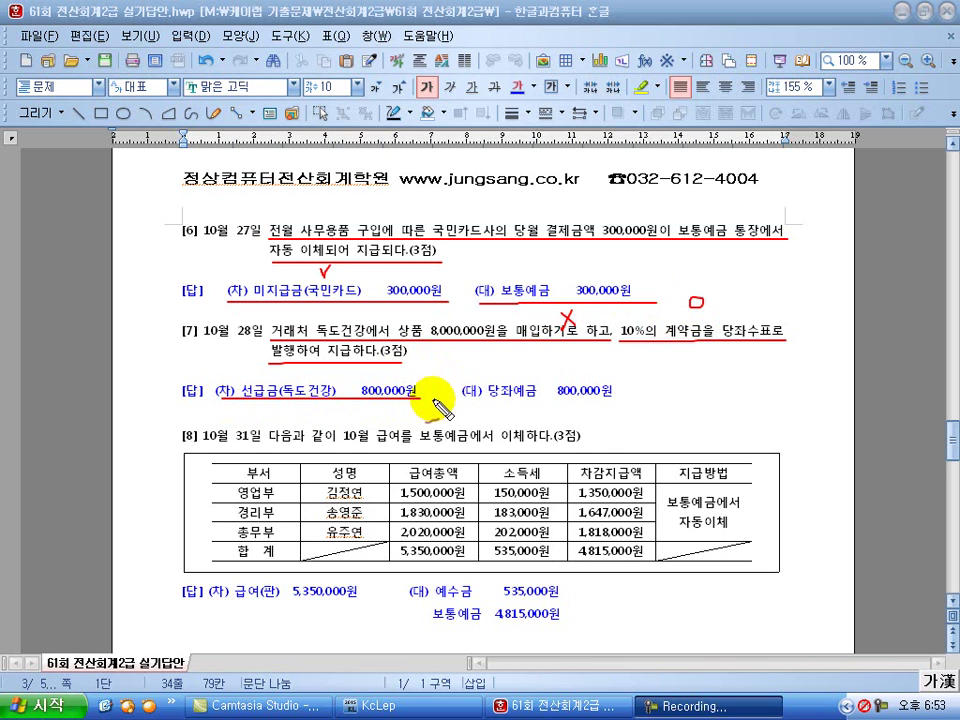
drag(478, 398, 637, 398)
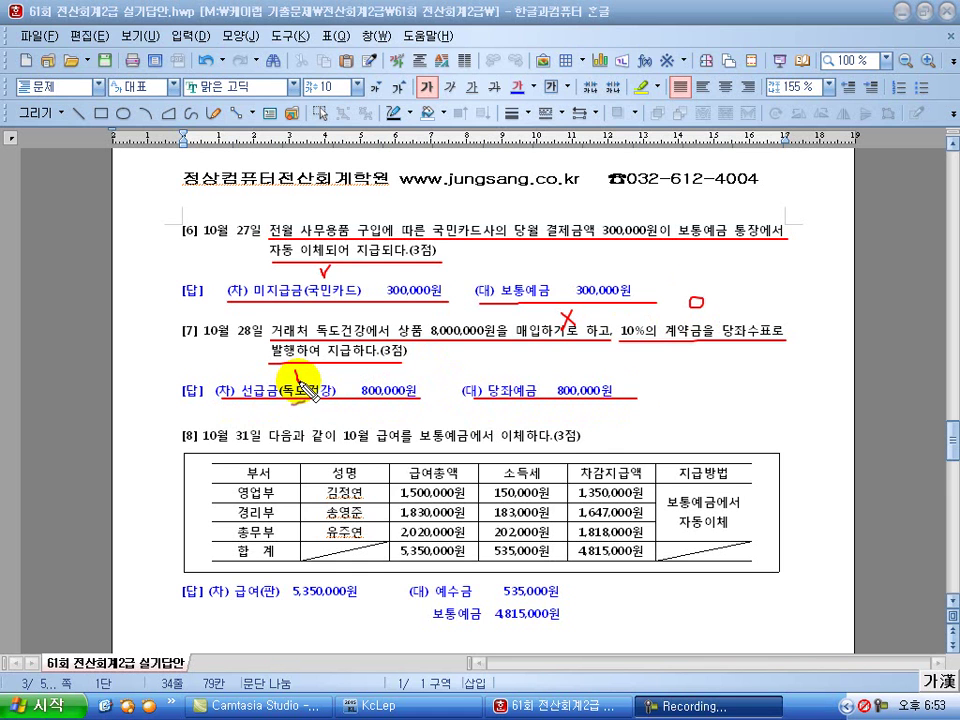
drag(300, 388, 310, 363)
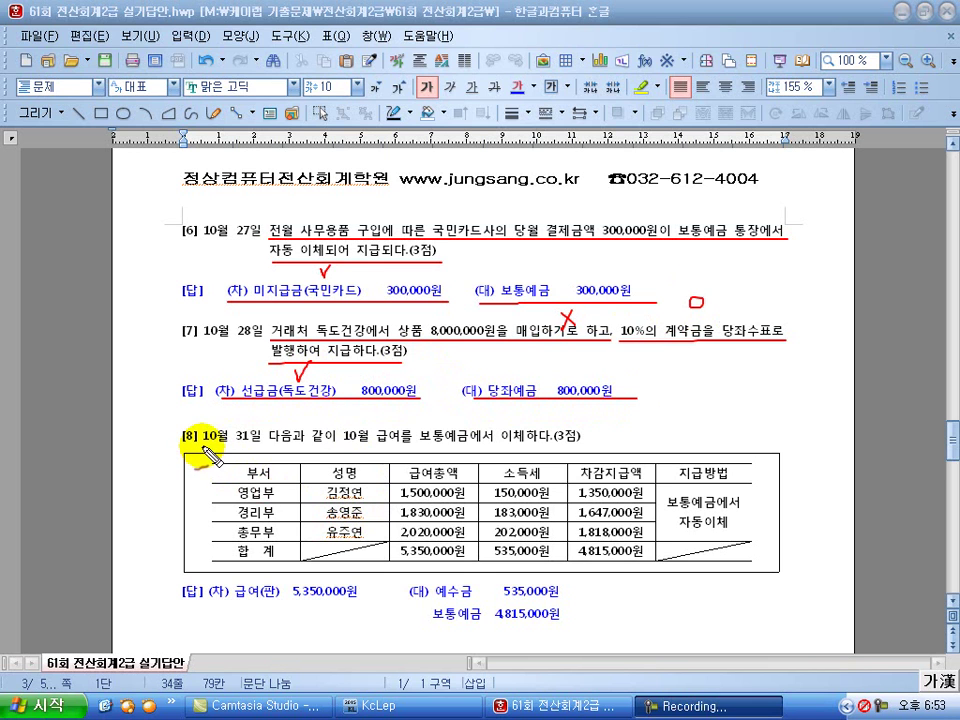
Underline item [8]'s salary transfer text, circle the three totals in the 합계 row, and draw an arrow from 4,815,000원 towards 지급방법
drag(270, 446, 572, 446)
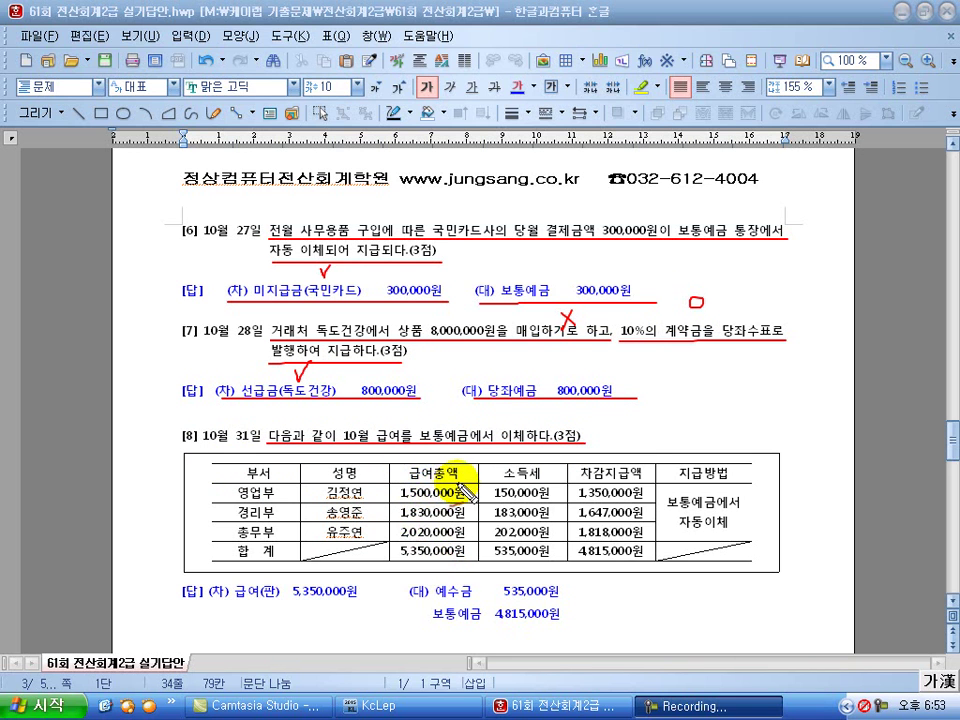
mouse_move(471, 561)
mouse_down()
mouse_move(372, 561)
mouse_move(464, 537)
mouse_move(476, 561)
mouse_up()
mouse_move(552, 566)
mouse_down()
mouse_move(525, 566)
mouse_move(484, 545)
mouse_move(552, 542)
mouse_move(547, 560)
mouse_up()
mouse_move(662, 571)
mouse_down()
mouse_move(562, 558)
mouse_move(624, 541)
mouse_move(649, 561)
mouse_move(650, 575)
mouse_up()
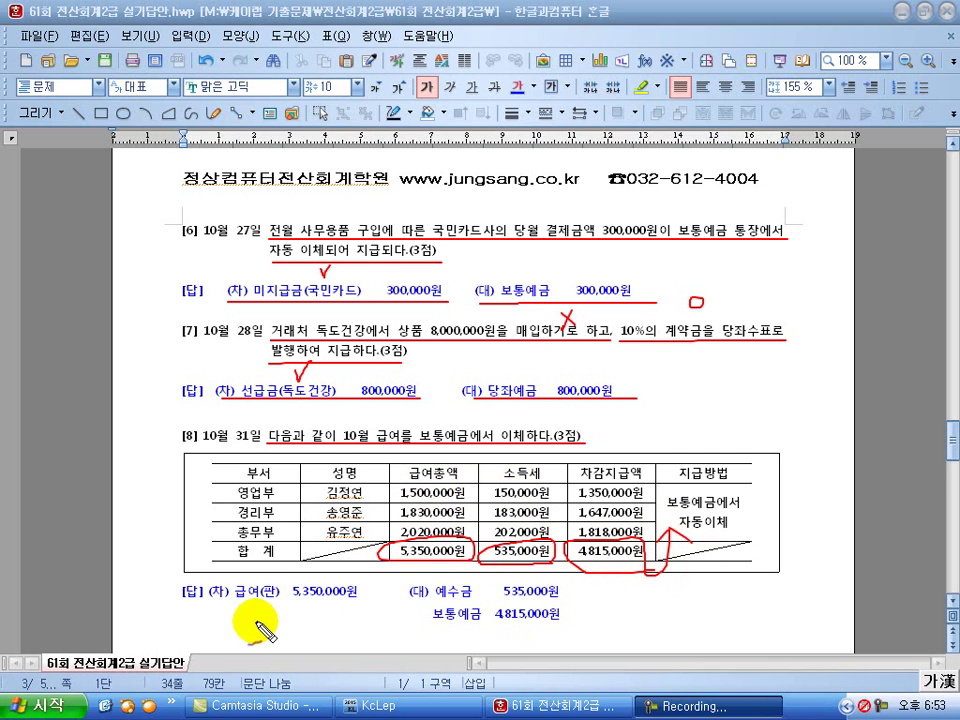
Underline item [8]'s 급여(판) debit answer and its 예수금 and 보통예금 credit answers
drag(205, 604, 357, 604)
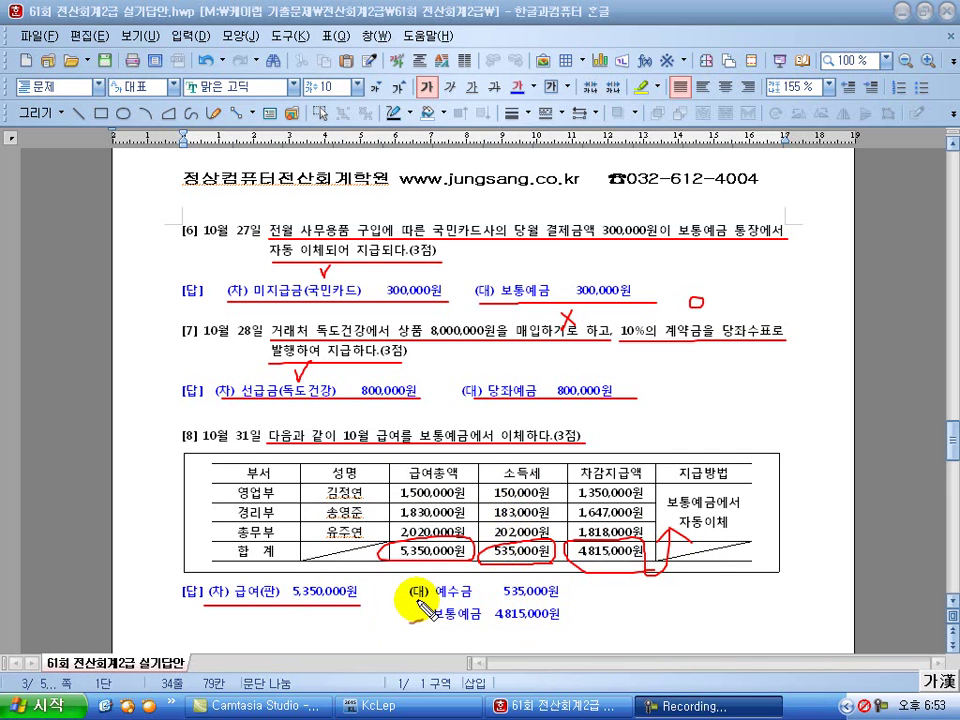
drag(418, 605, 570, 604)
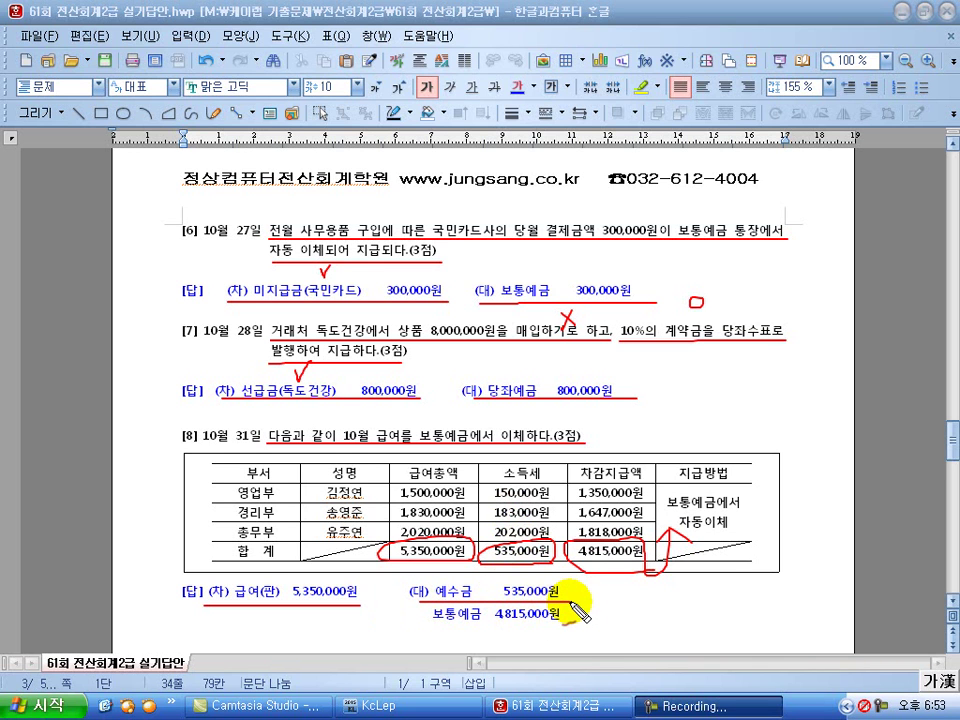
drag(414, 634, 577, 632)
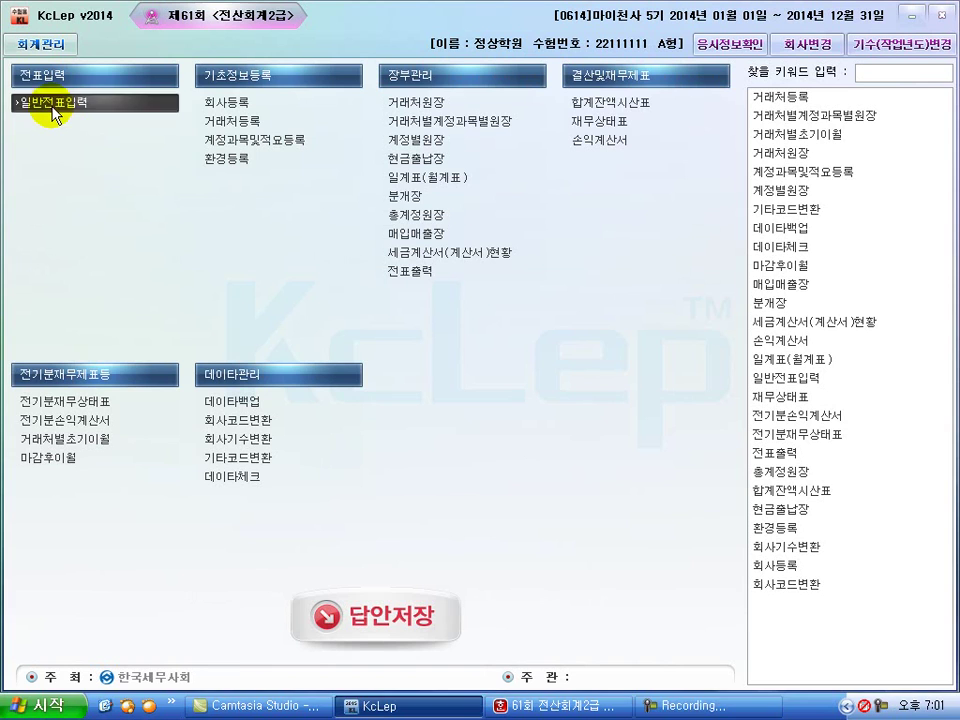
Open general voucher entry (일반전표입력) and set the voucher date to 10월 5일
click(54, 104)
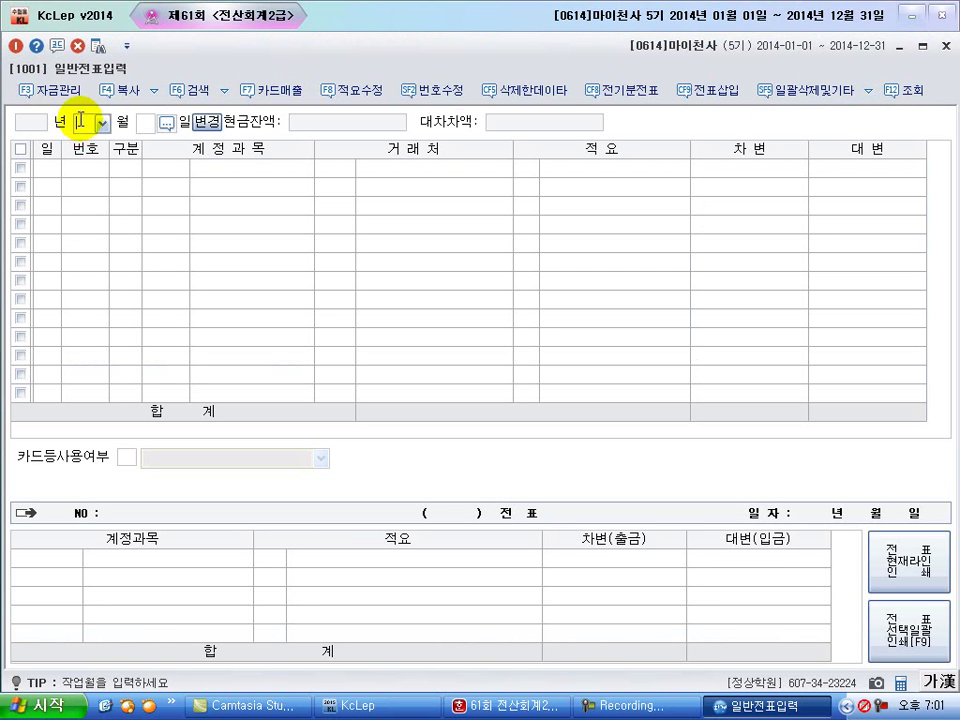
text(5)
key(Return)
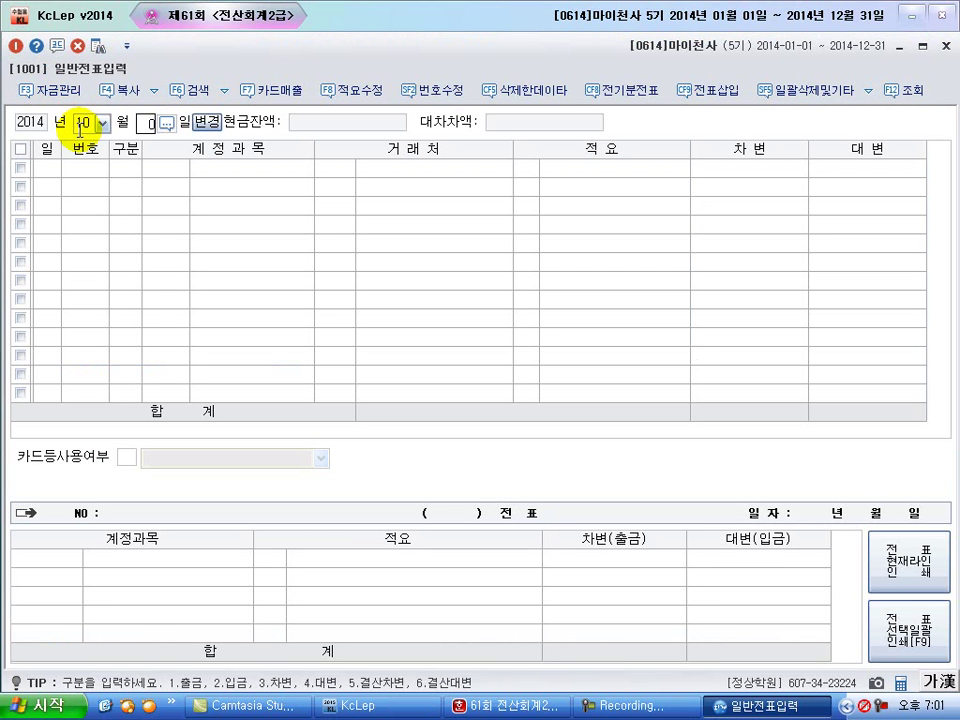
Enter a 차변 line for the 인출금 account with an amount of 990,000
text(3)
key(Return)
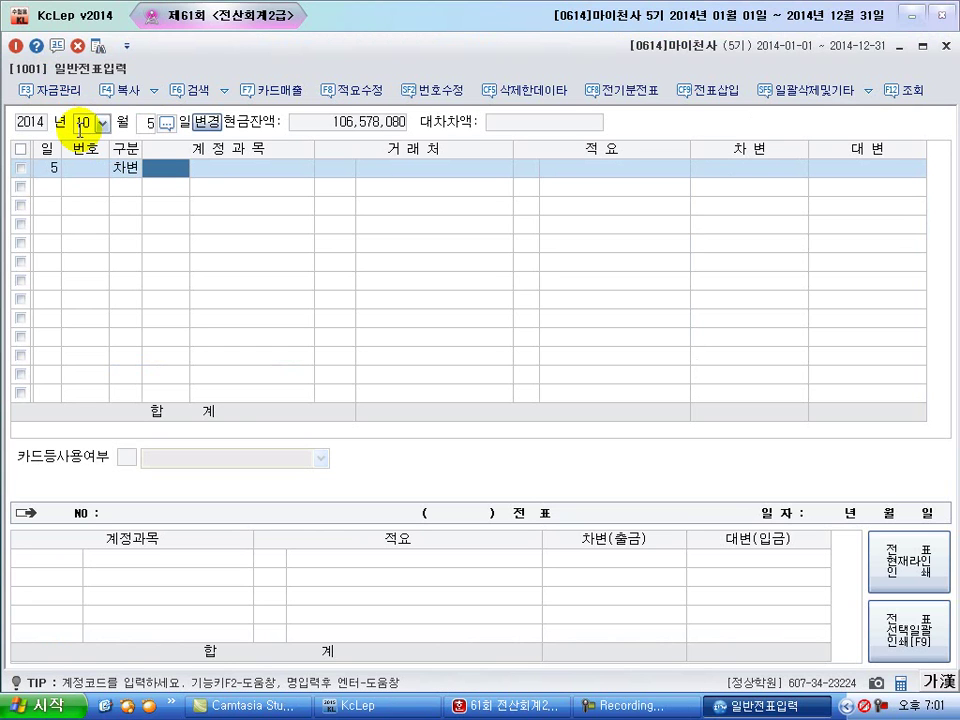
text(인출)
key(Return)
key(Return)
key(Return)
text(9)
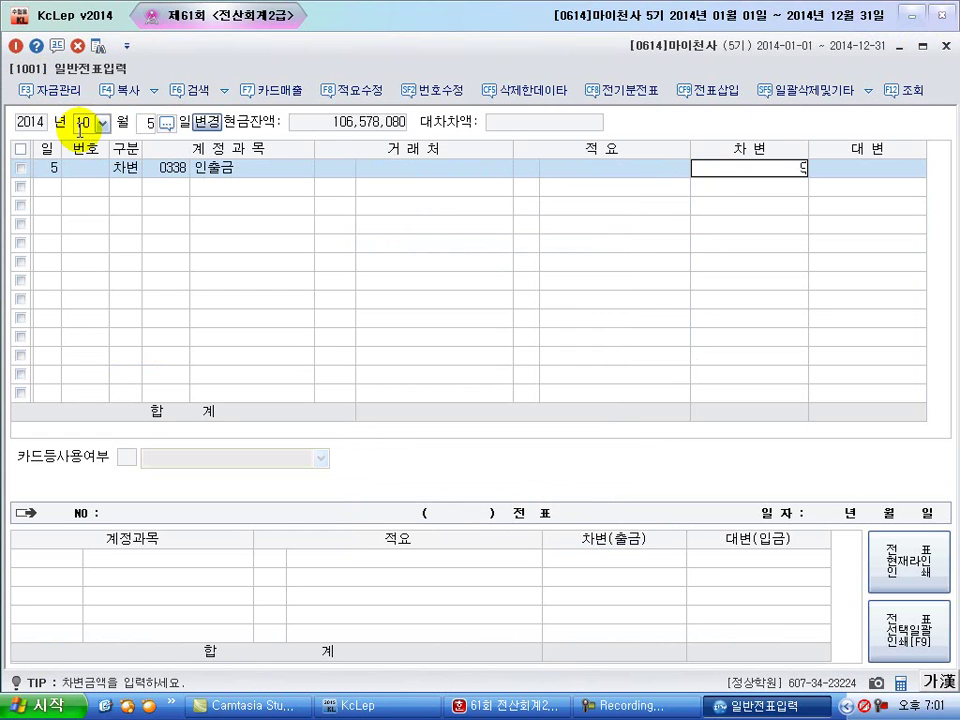
text(90)
key(Return)
Enter the matching 대변 line for the 미지급금 account with 비씨카드 as the 거래처 and an amount of 990,000
text(4)
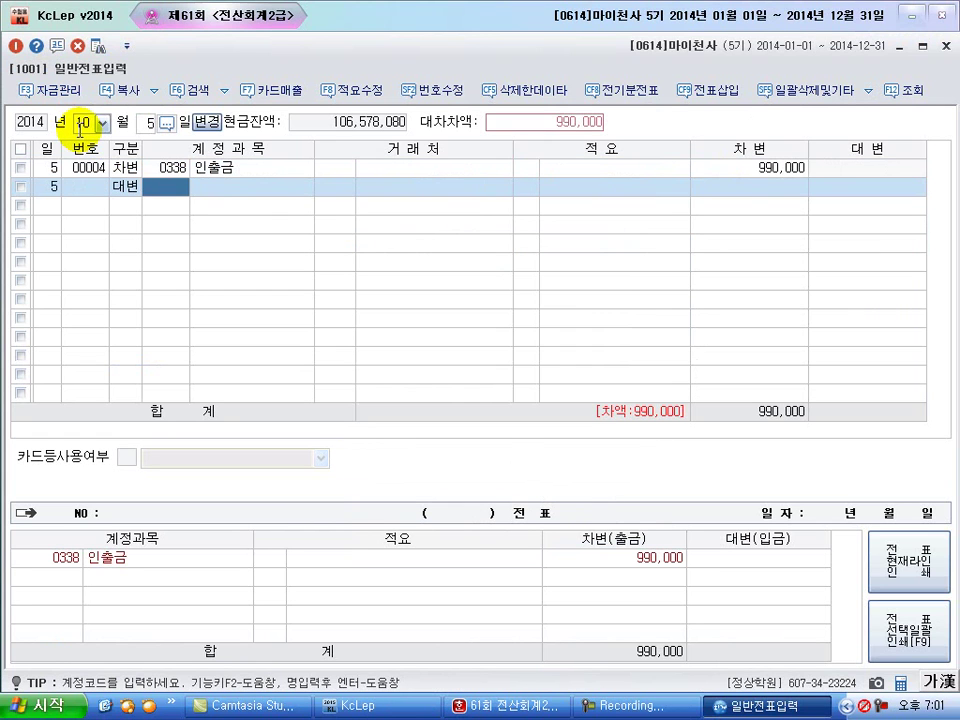
text(미지)
key(Return)
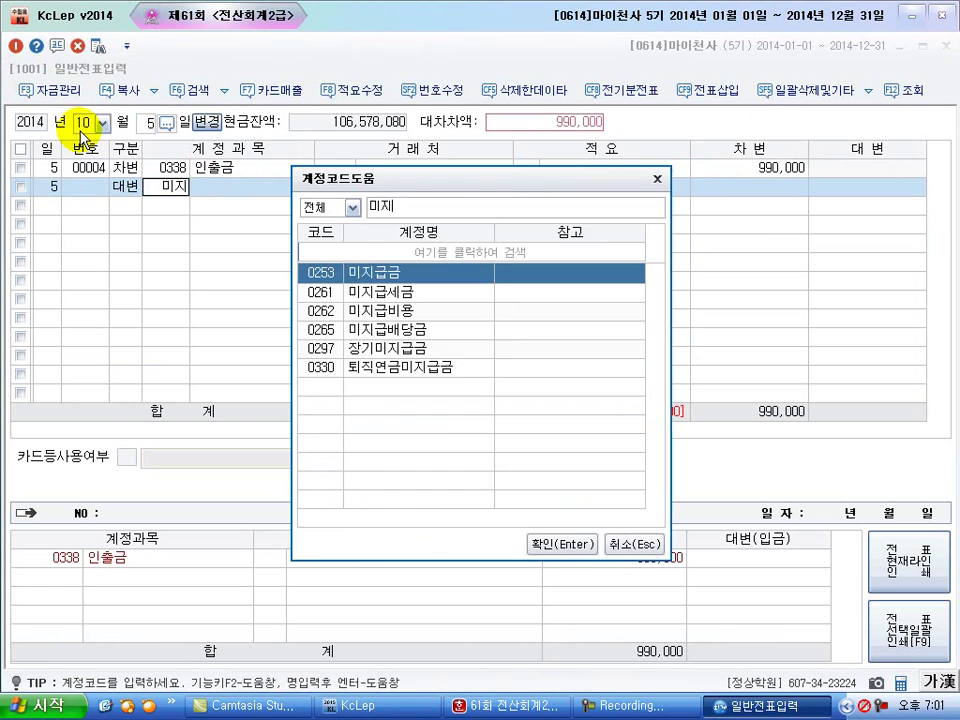
key(Return)
key(Return)
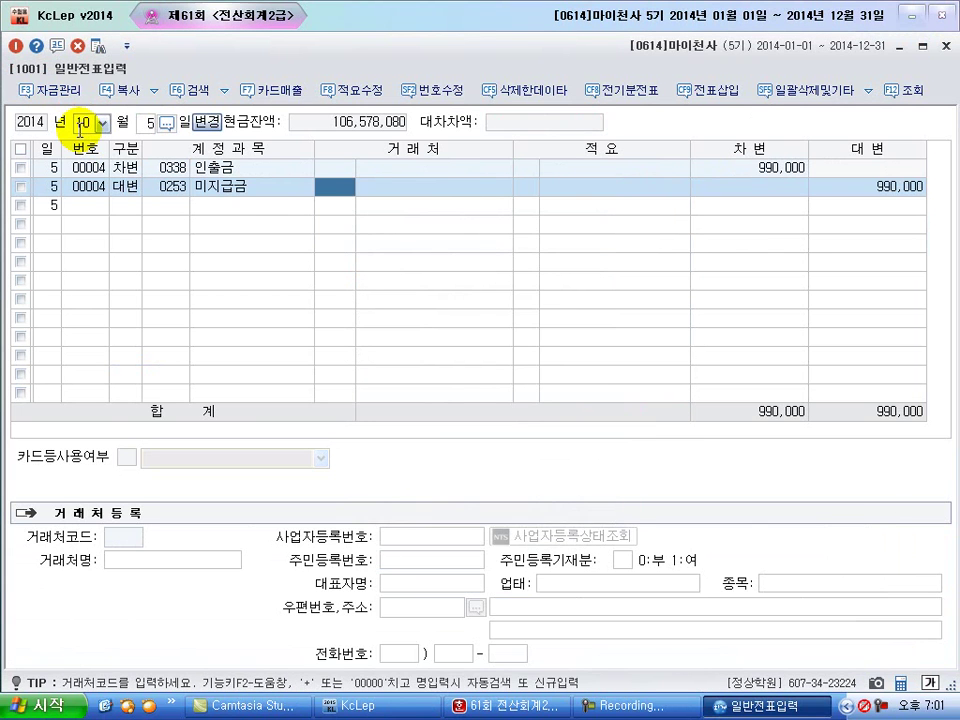
key(Return)
text(빘)
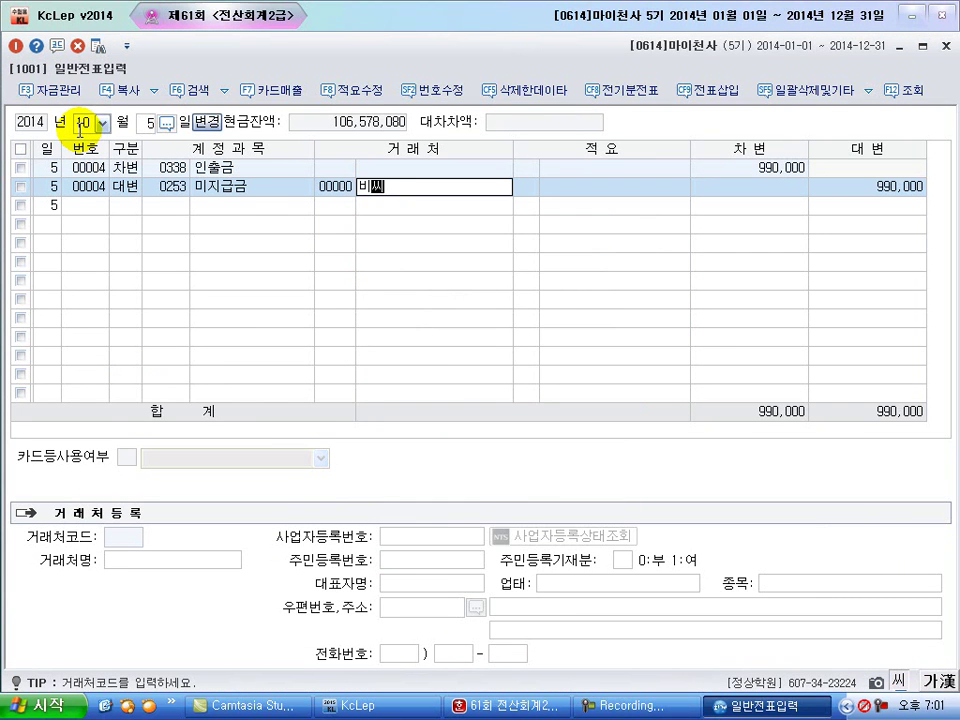
key(Return)
key(Return)
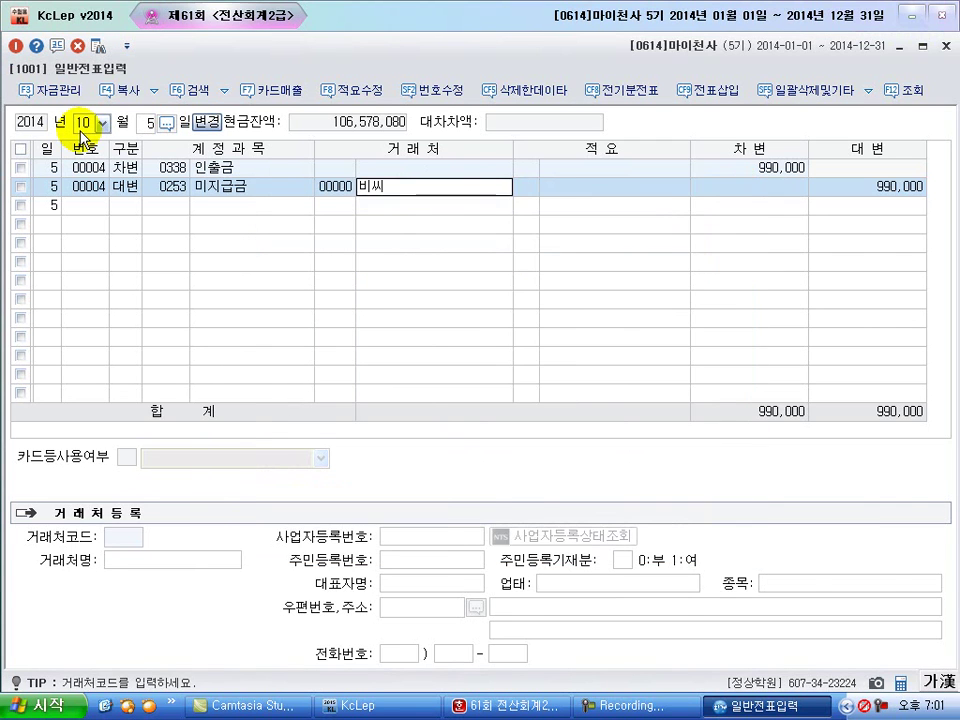
key(Return)
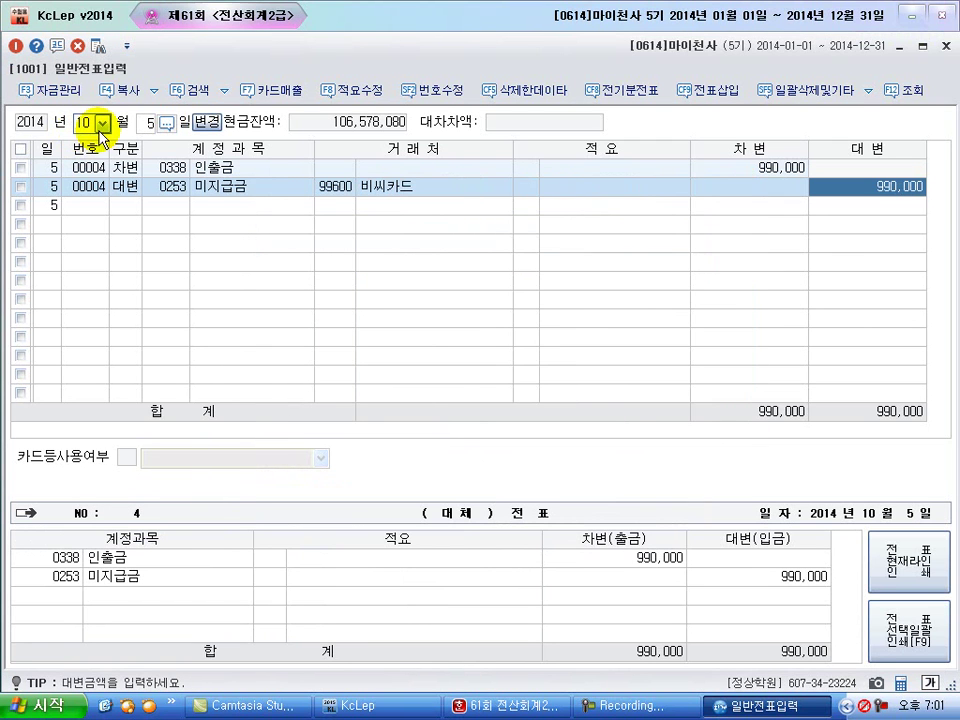
Set the voucher date to 10월 7일 and start a 출금 line for the 임차보증금 account
click(151, 123)
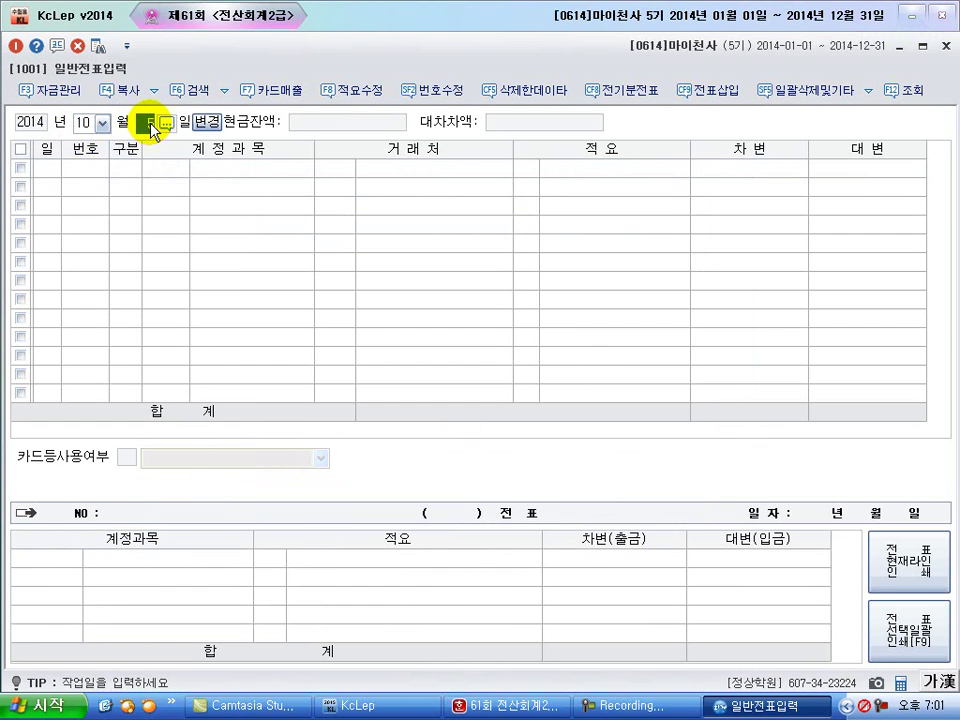
text(7)
key(Return)
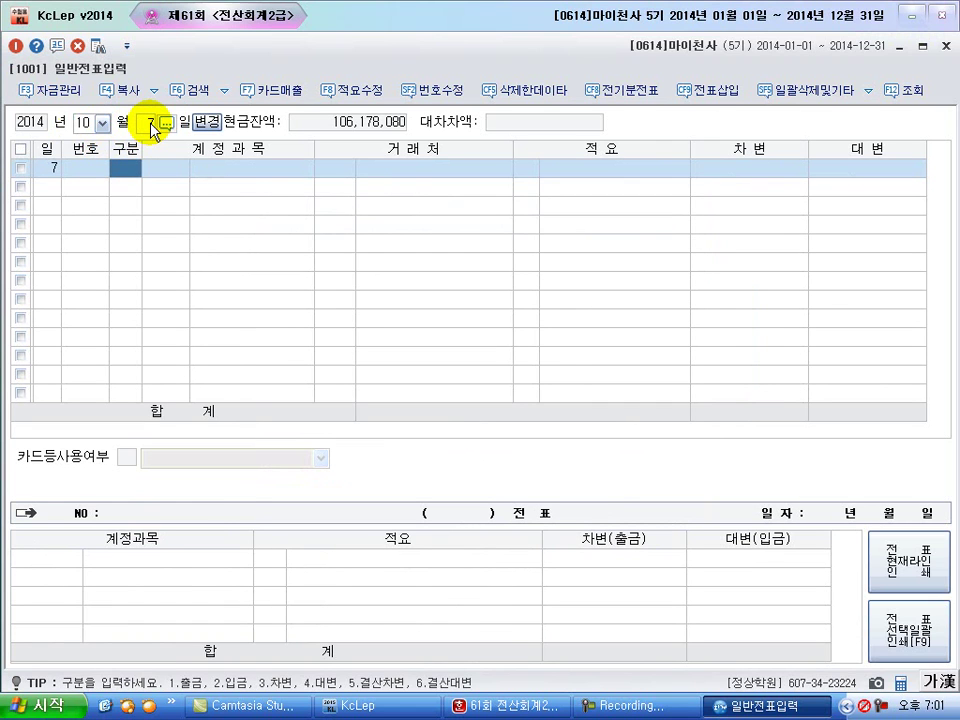
text(1)
key(Return)
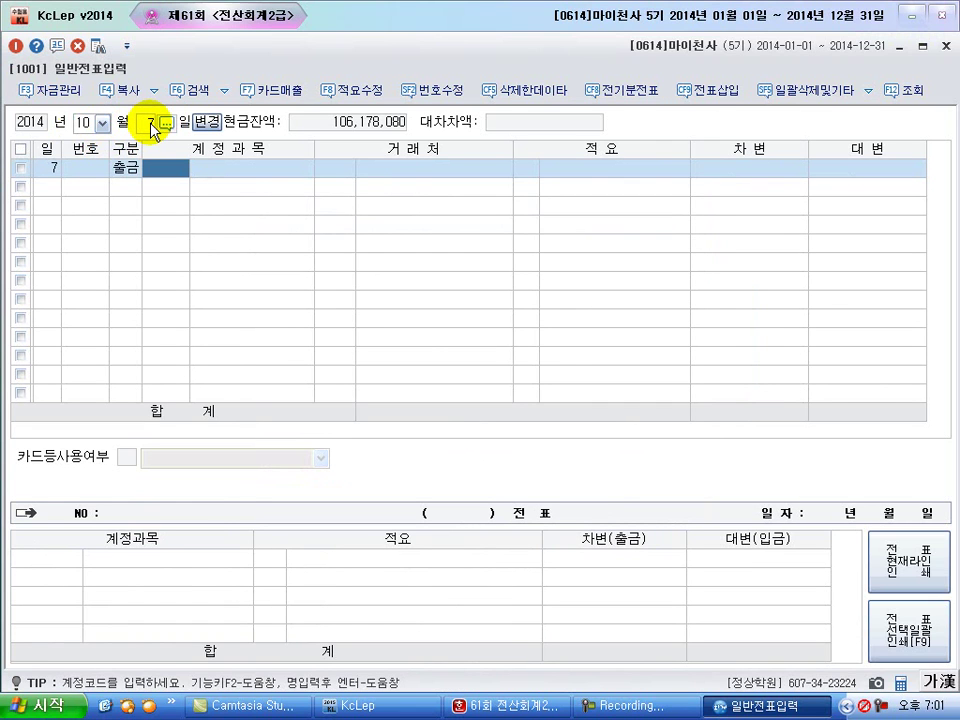
text(임차)
key(Return)
key(Return)
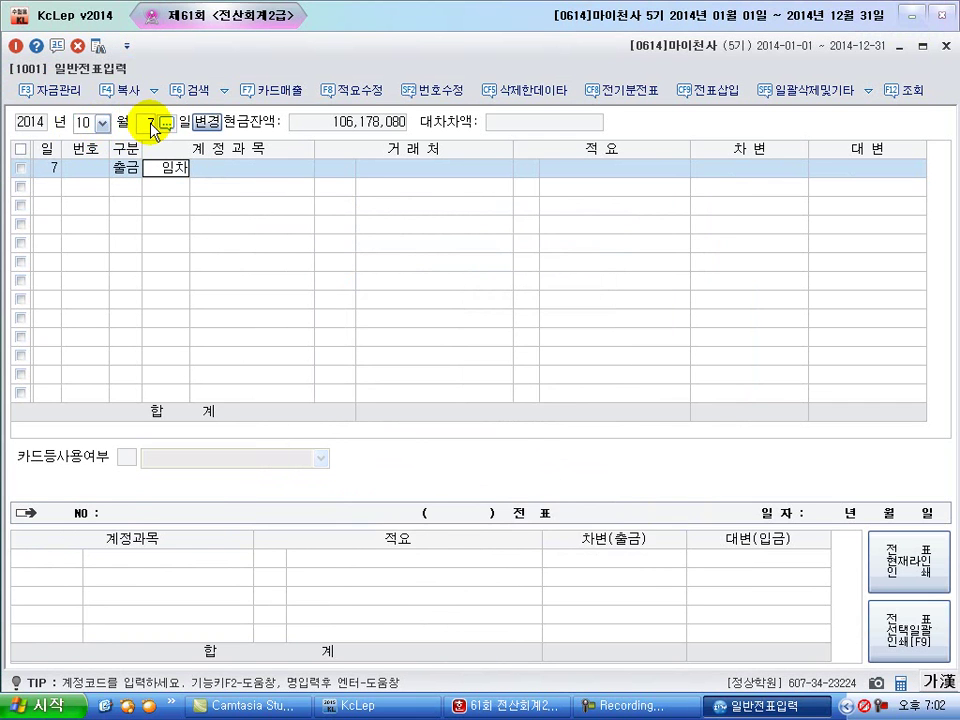
Assign (주)강남빌딩 as the 거래처 of the 임차보증금 line and enter the amount 3,000,000
key(plus)
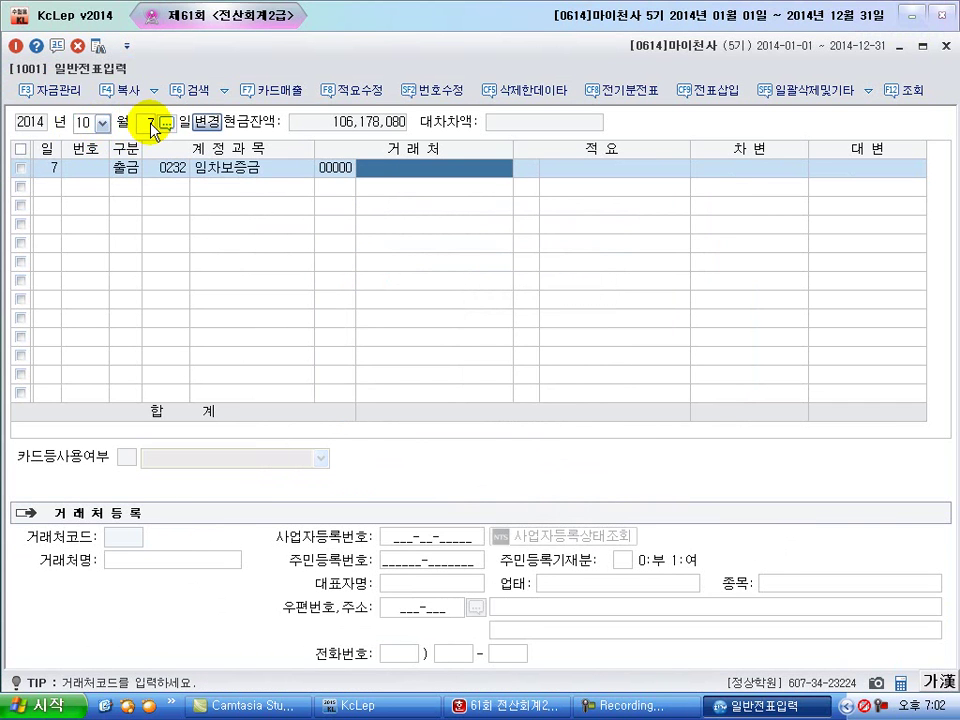
text(길)
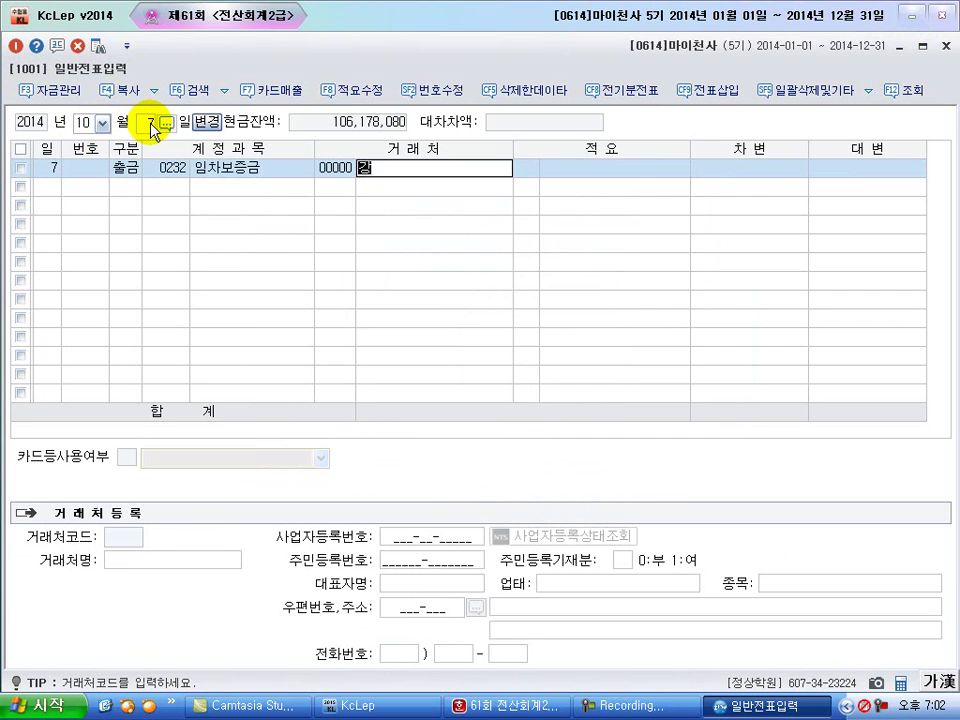
text(남)
key(Return)
key(Return)
key(Return)
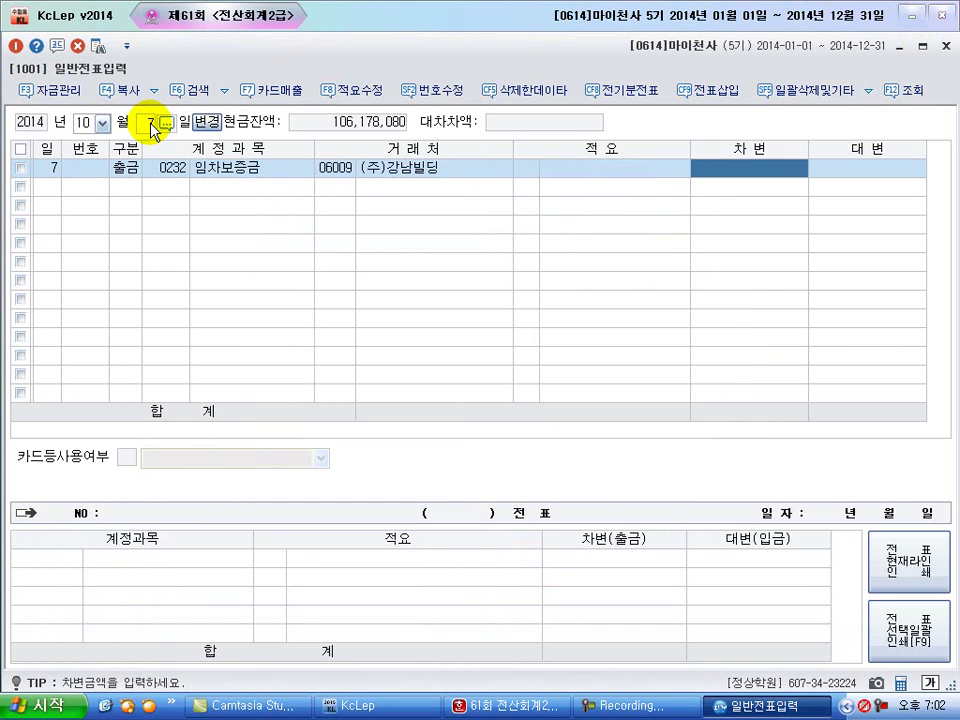
text(3,000,000)
key(Return)
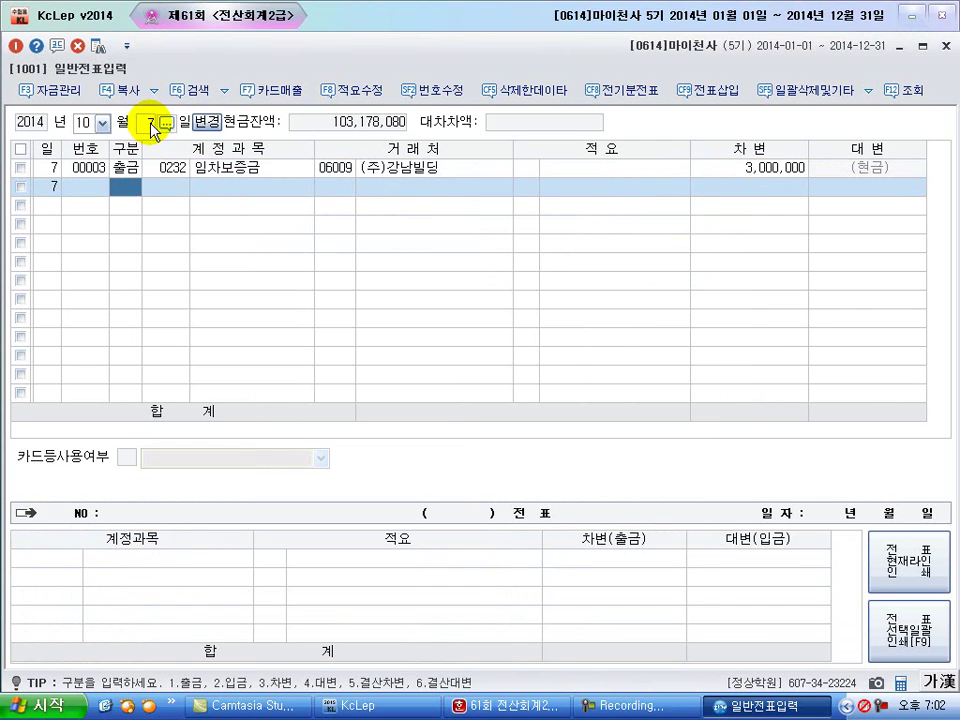
Set the voucher date to 10월 15일 and start a 출금 line
click(150, 123)
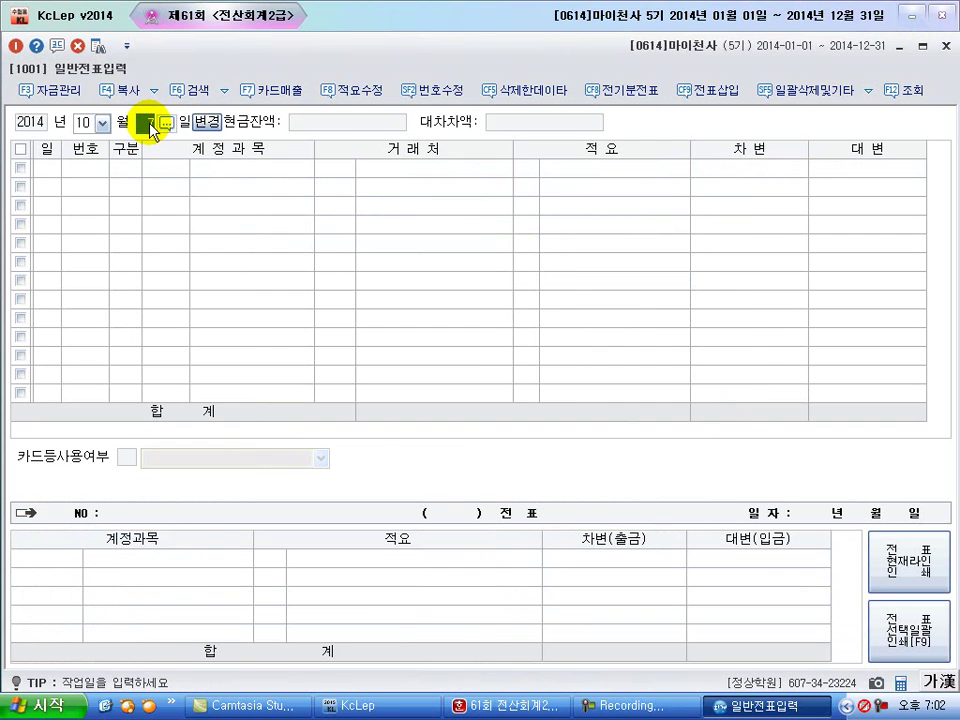
text(15)
key(Return)
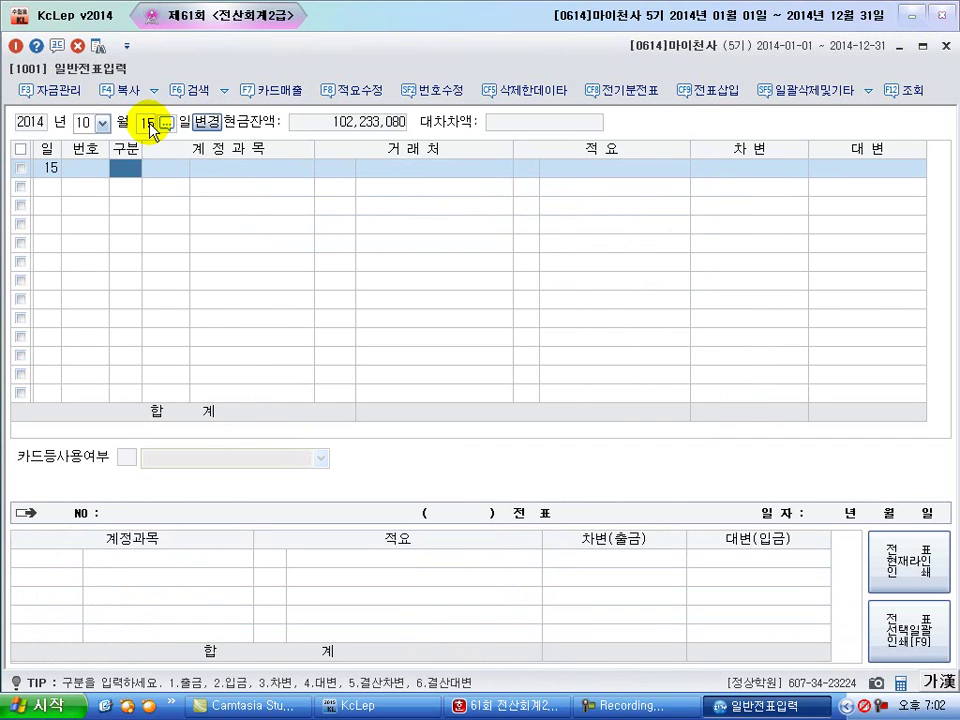
text(1)
key(Return)
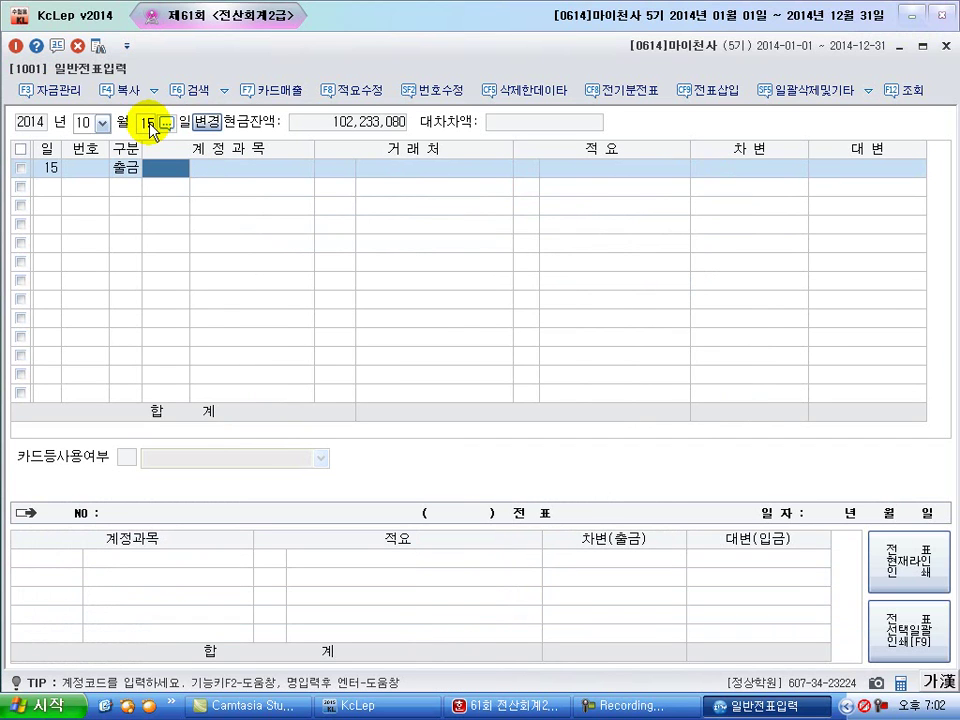
Assign the 판매관리비 account 0822 차량유지비 to the 출금 line and enter the amount 150,000
text(차량)
key(Return)
key(Down)
key(Down)
key(Down)
key(Down)
key(Down)
key(Down)
key(Down)
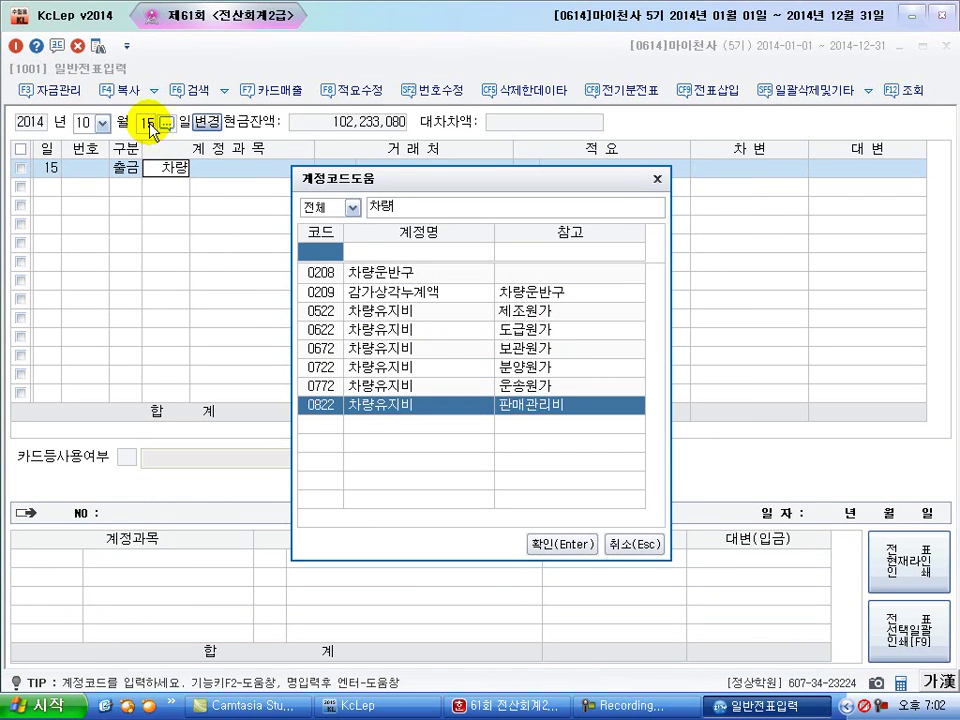
key(Return)
key(Return)
key(Return)
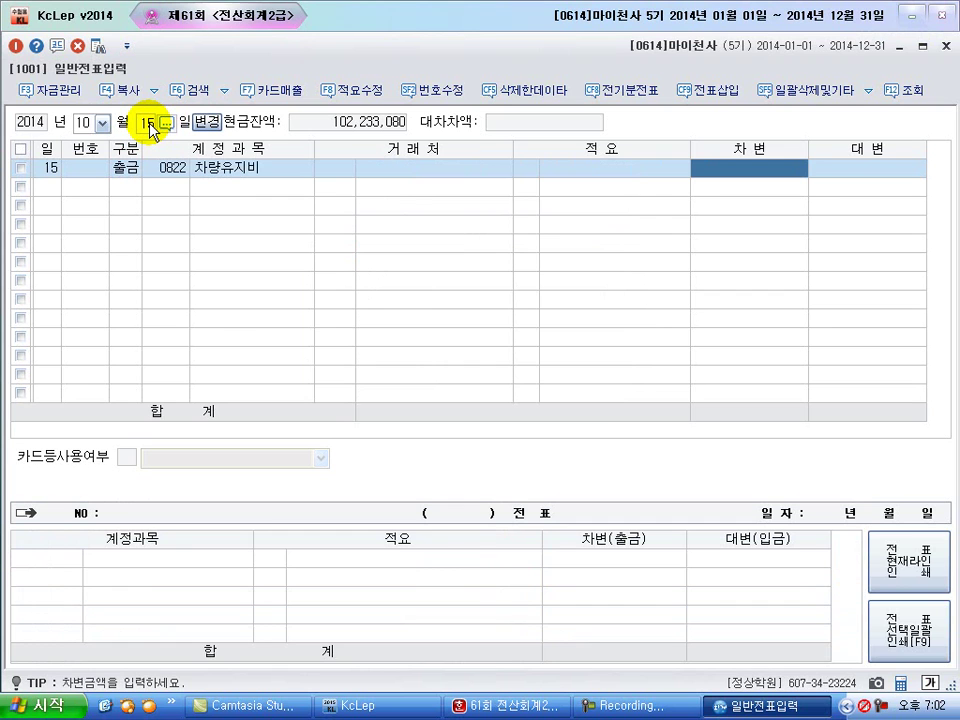
text(1500000)
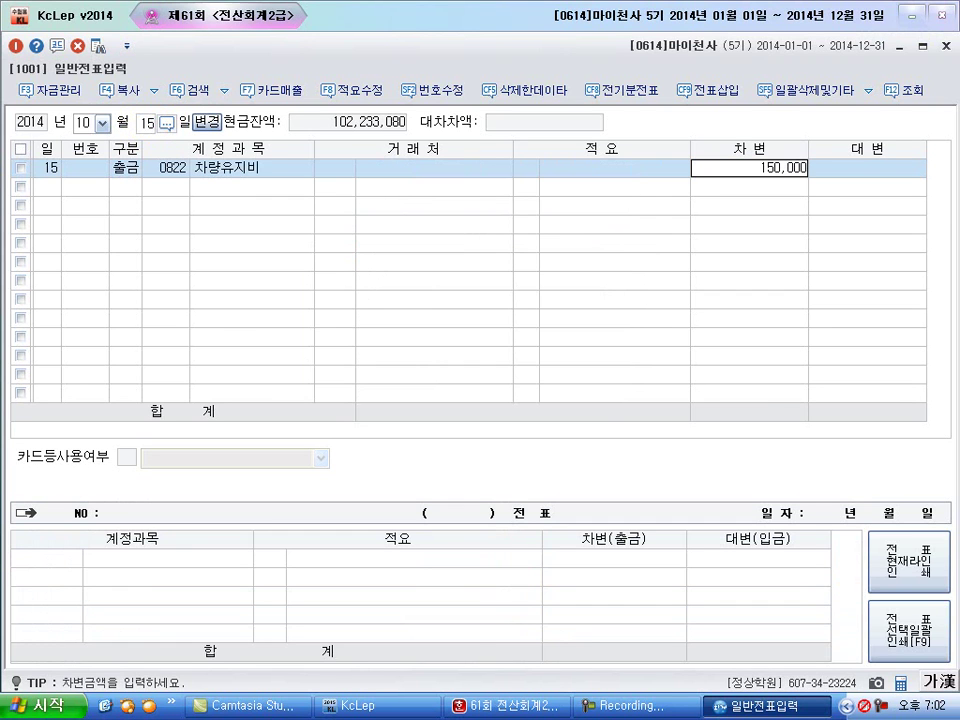
key(Return)
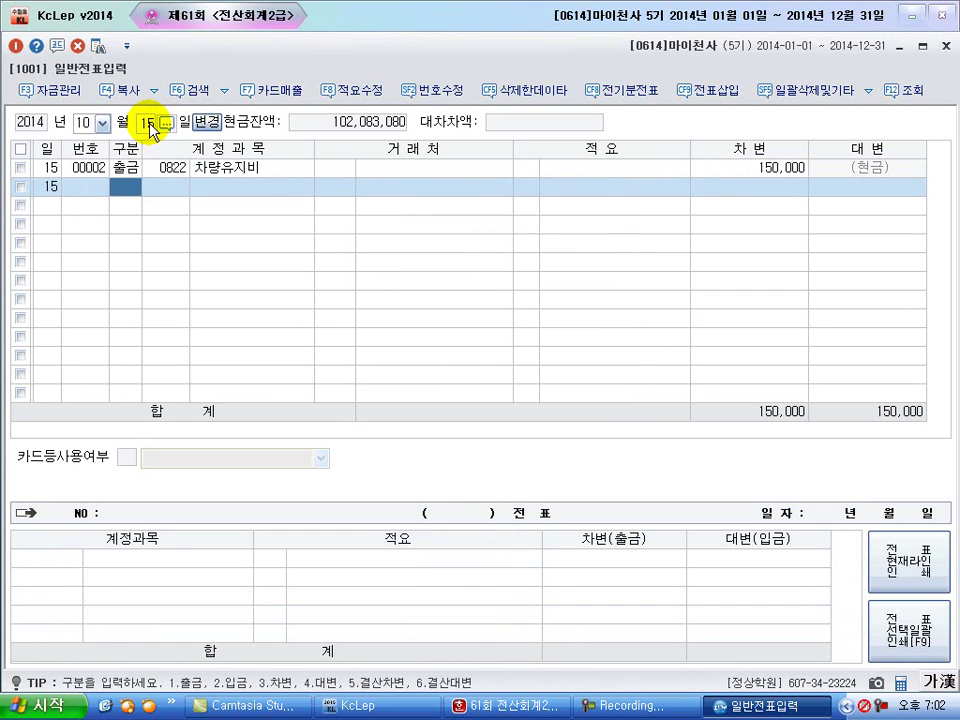
Set the voucher date to 10월 17일 and enter a 차변 line for the 차량운반구 account with an amount of 10,200,000
click(148, 124)
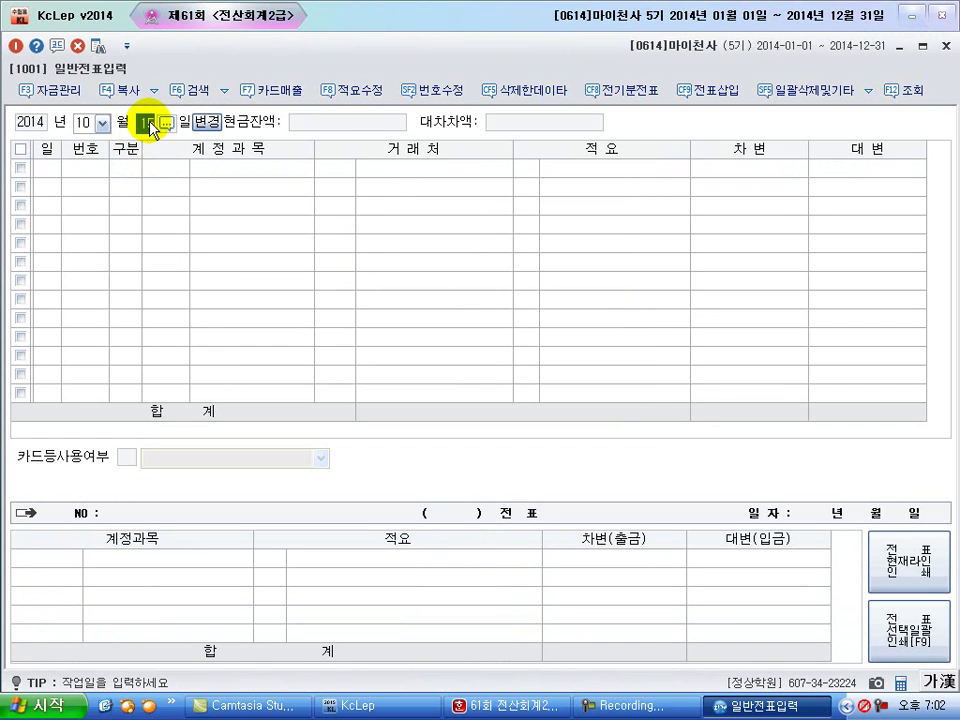
text(17)
key(Return)
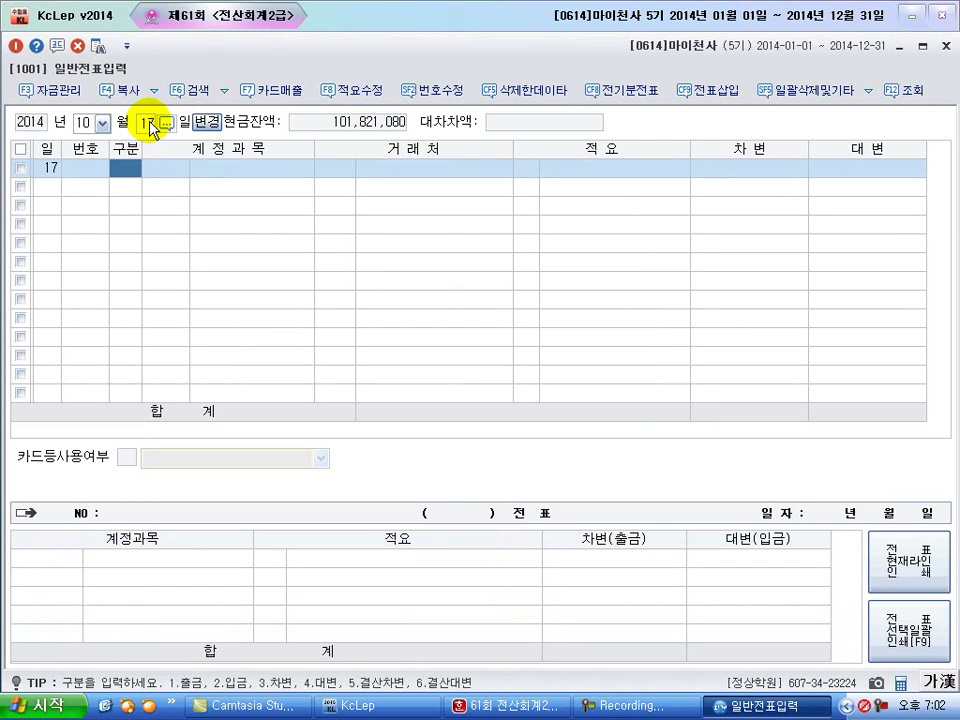
text(3차량)
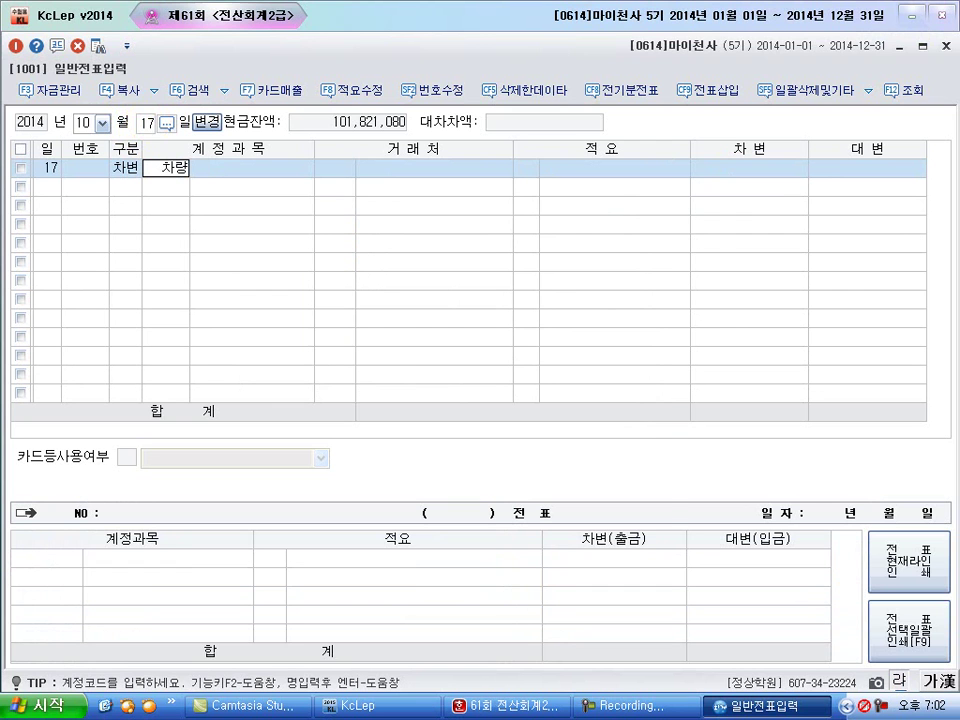
key(Return)
key(Return)
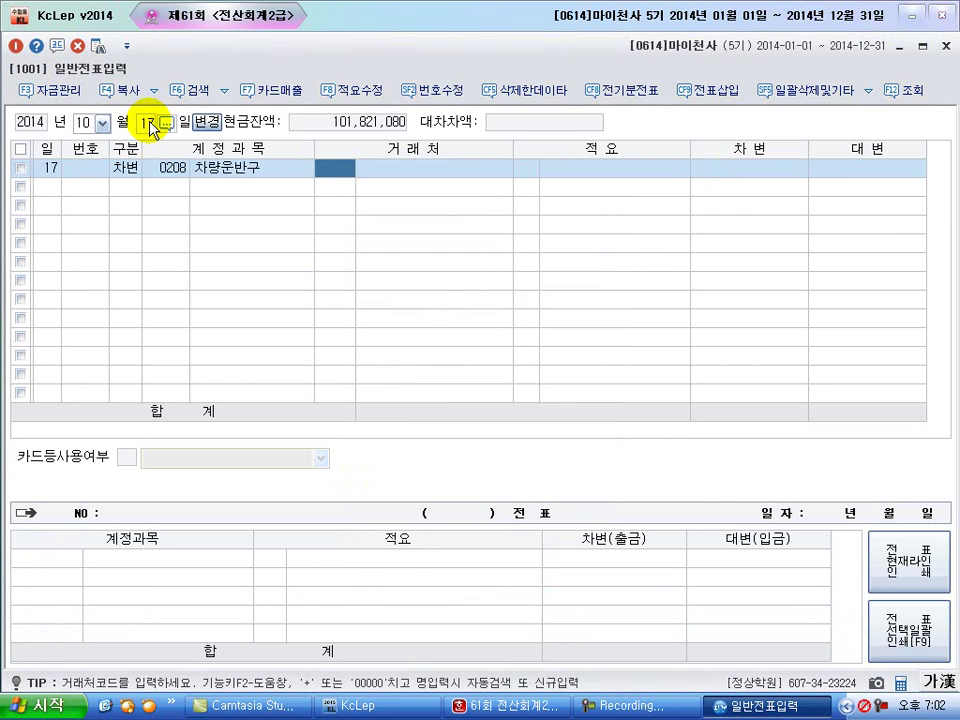
key(Return)
key(Return)
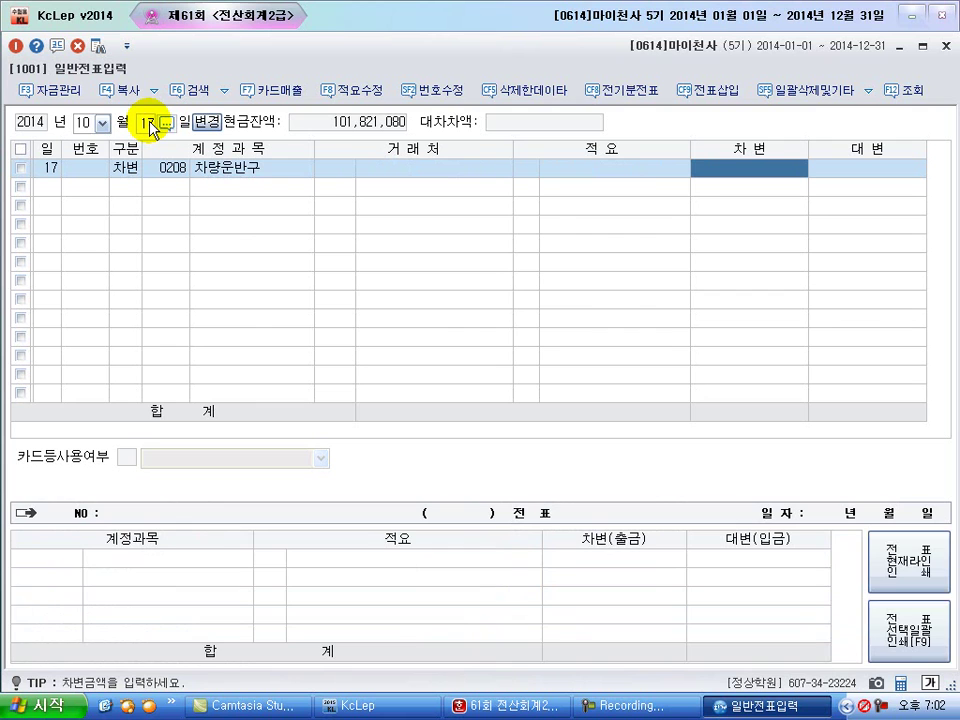
text(10,200,000)
key(Return)
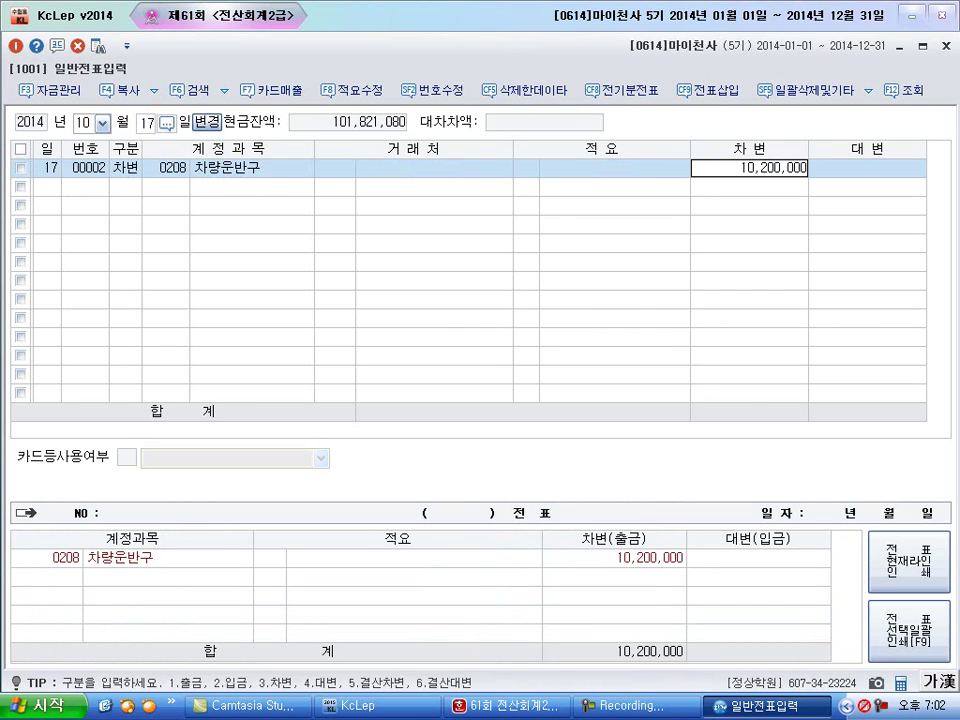
Enter a 대변 line for the 보통예금 account (code 103) with an amount of 2,000,000
text(4)
key(Return)
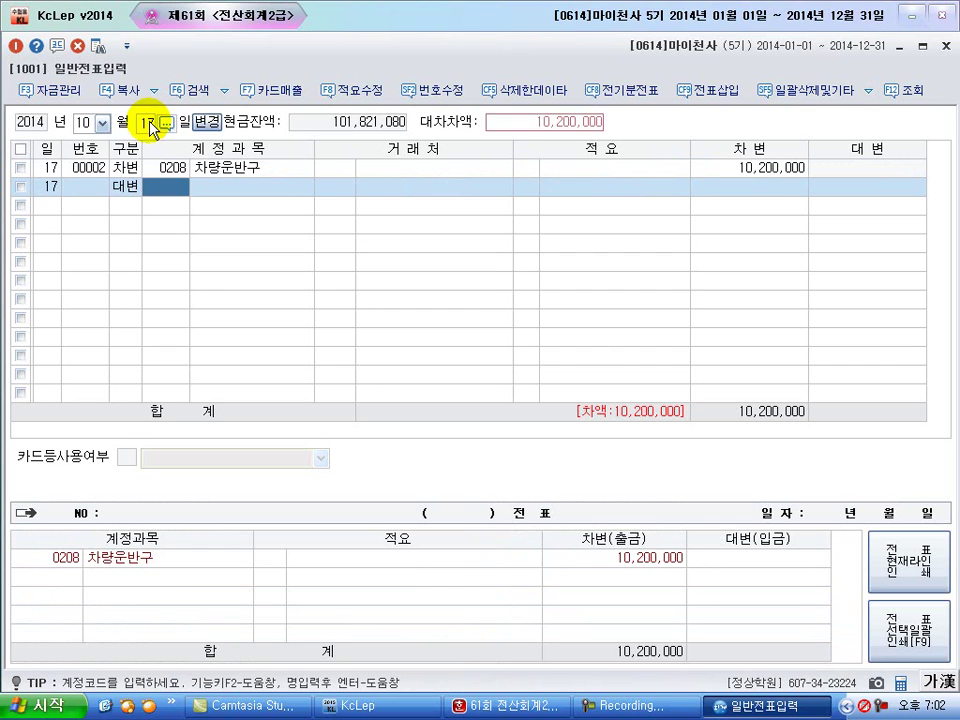
text(103)
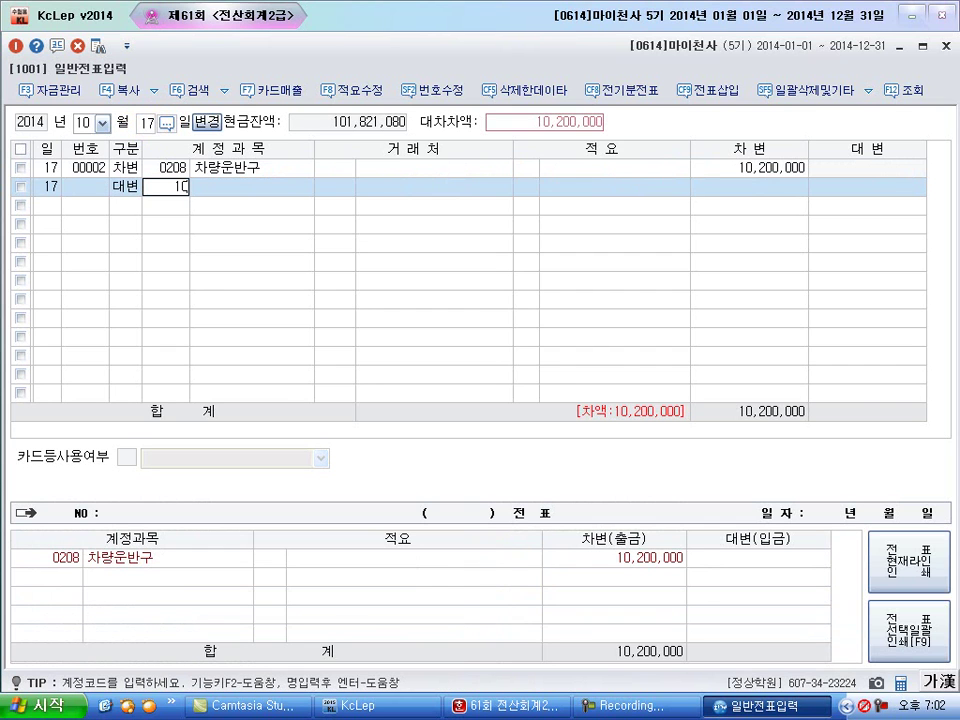
key(Return)
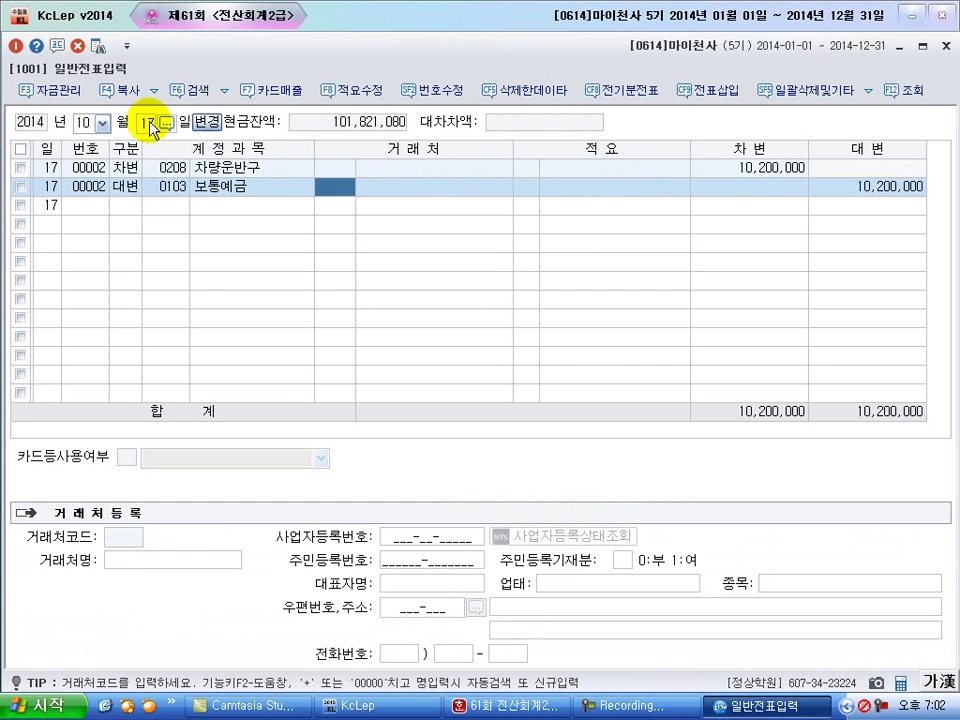
key(Return)
key(Return)
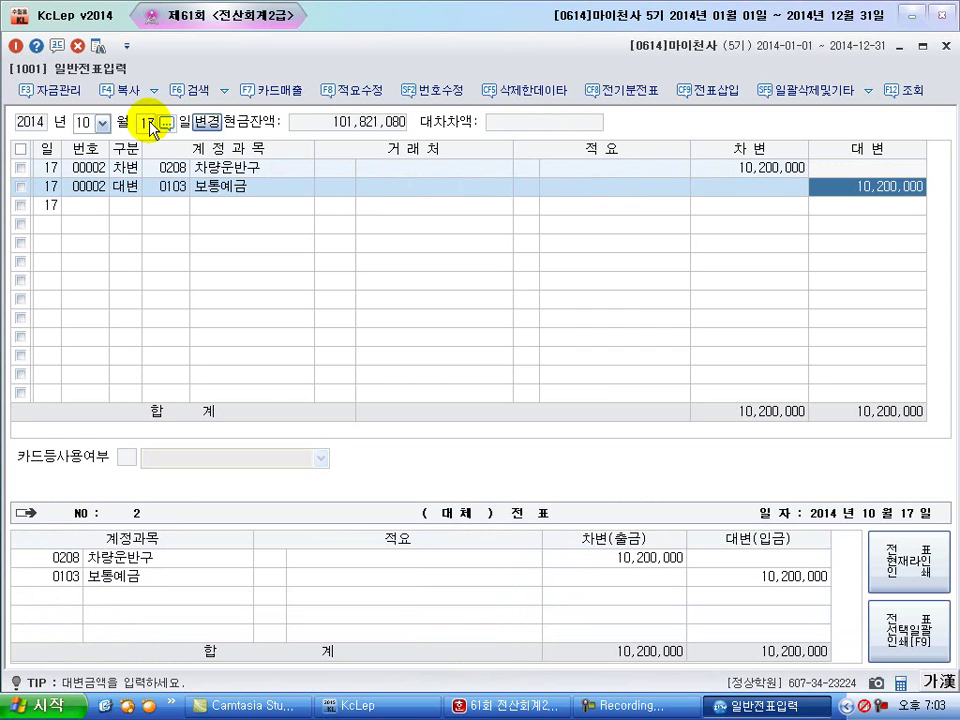
text(2000000)
key(Return)
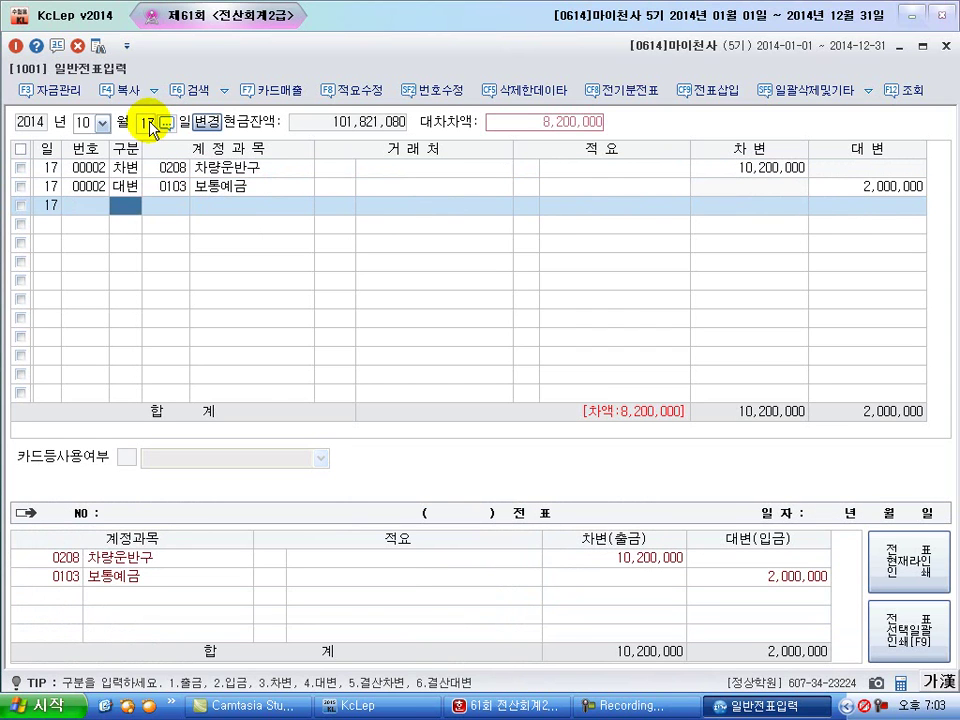
Enter a 대변 line for the 미지급금 account with 한국자동차 as the 거래처 and an amount of 8,000,000
text(4)
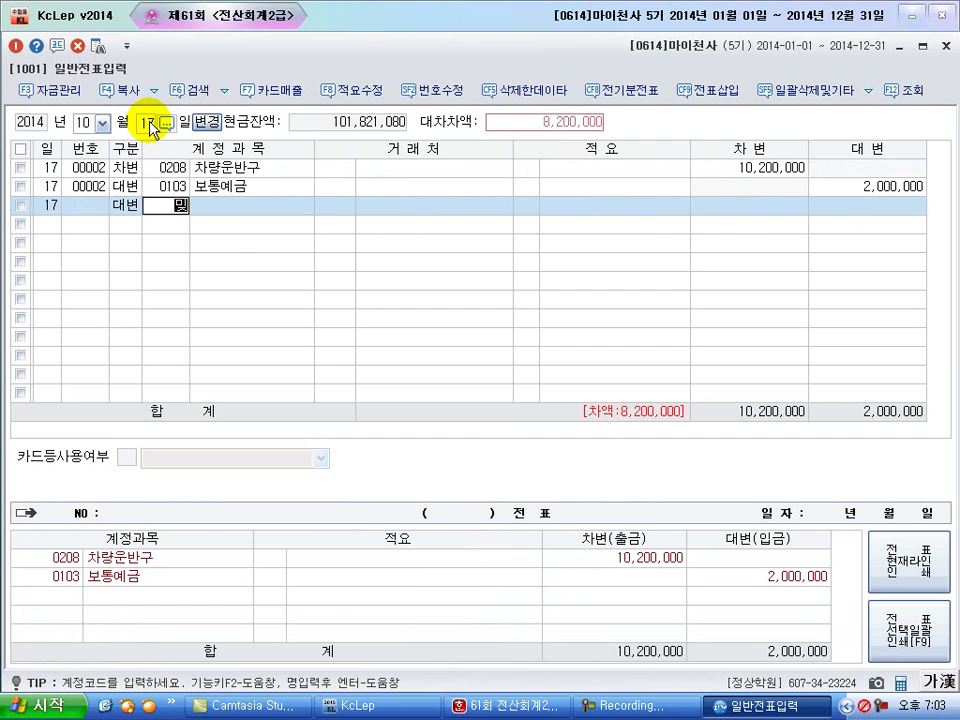
text(미지)
key(Return)
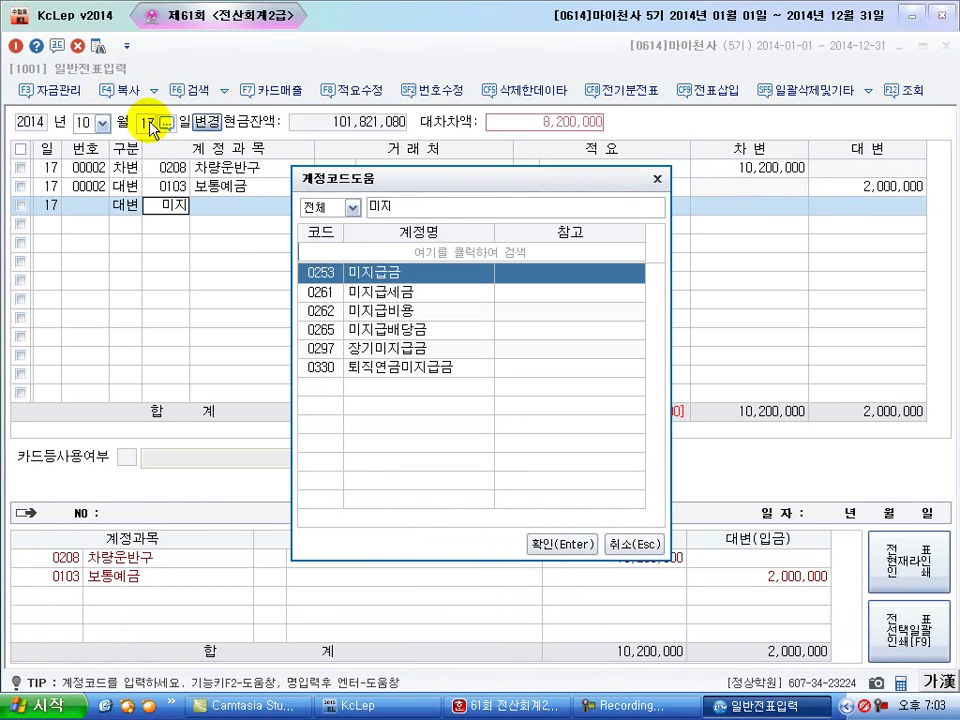
key(Escape)
text(+)
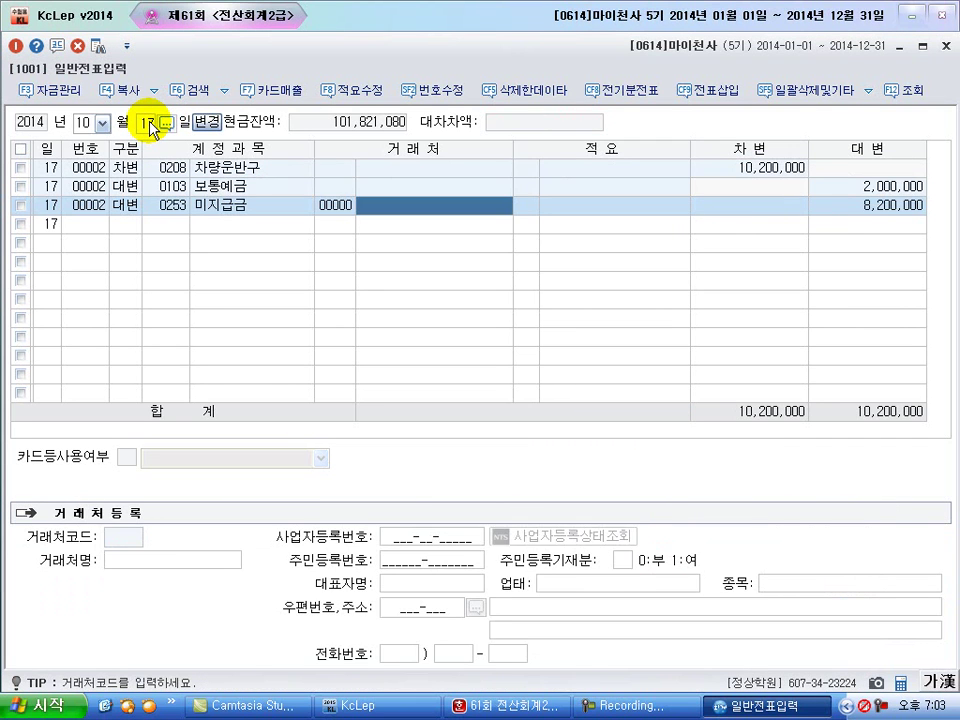
text(한국)
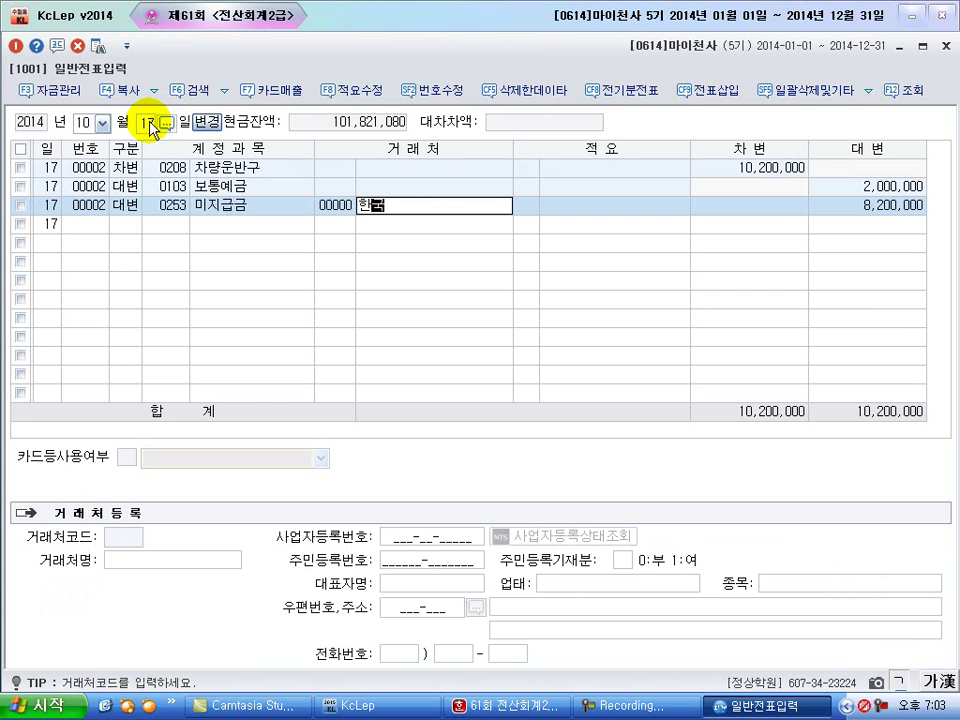
key(Return)
key(Return)
key(Return)
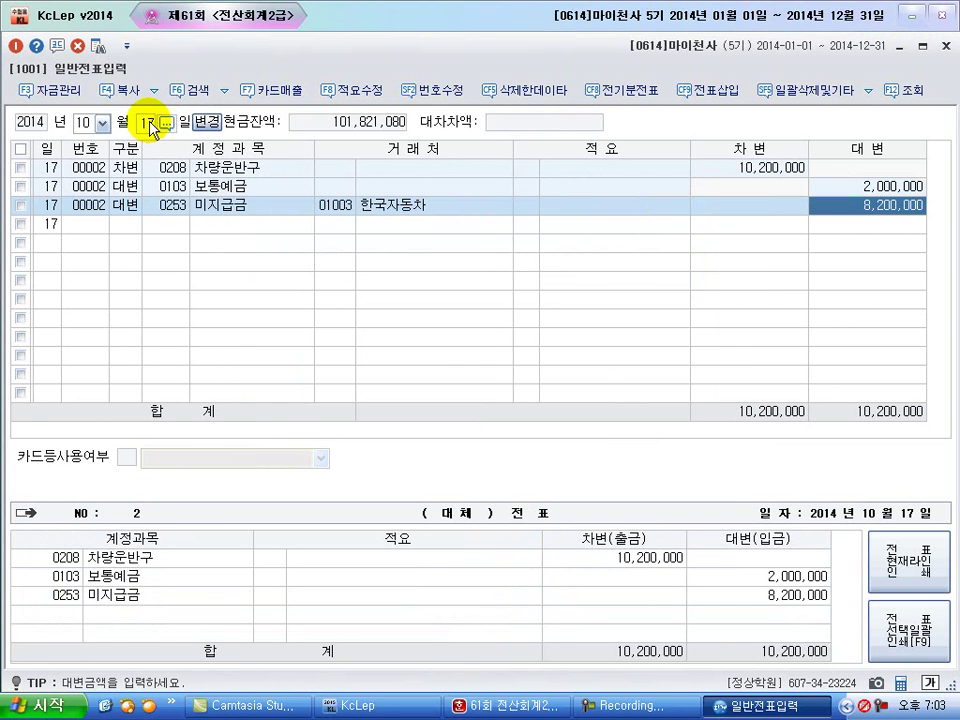
text(8,000,000)
key(Return)
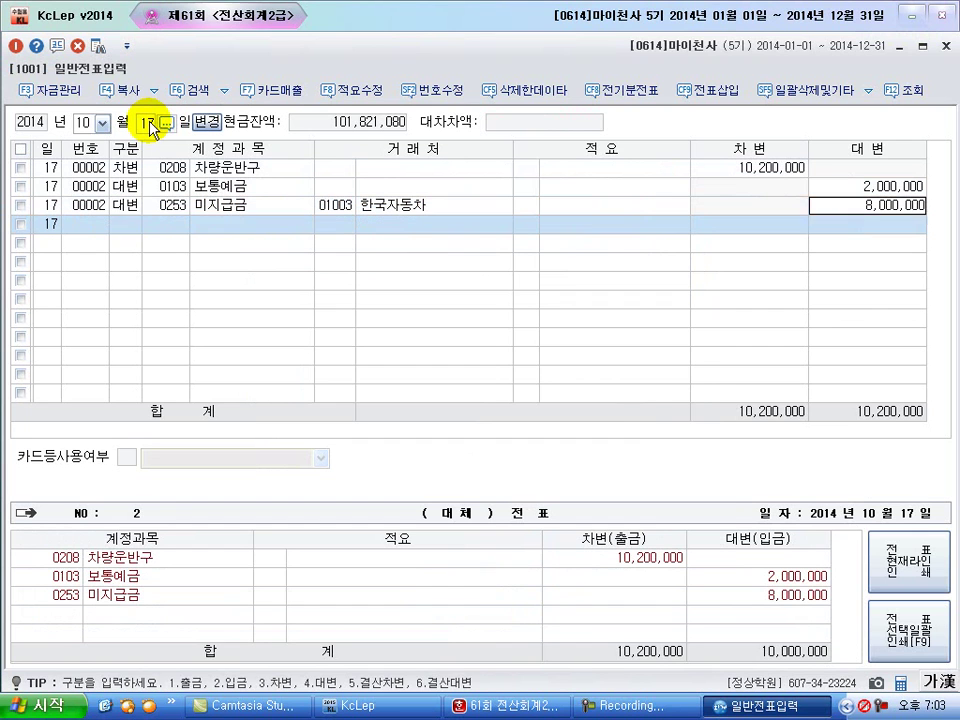
Add a 대변 line for the 현금 account (code 101) covering the remaining 200,000
text(4)
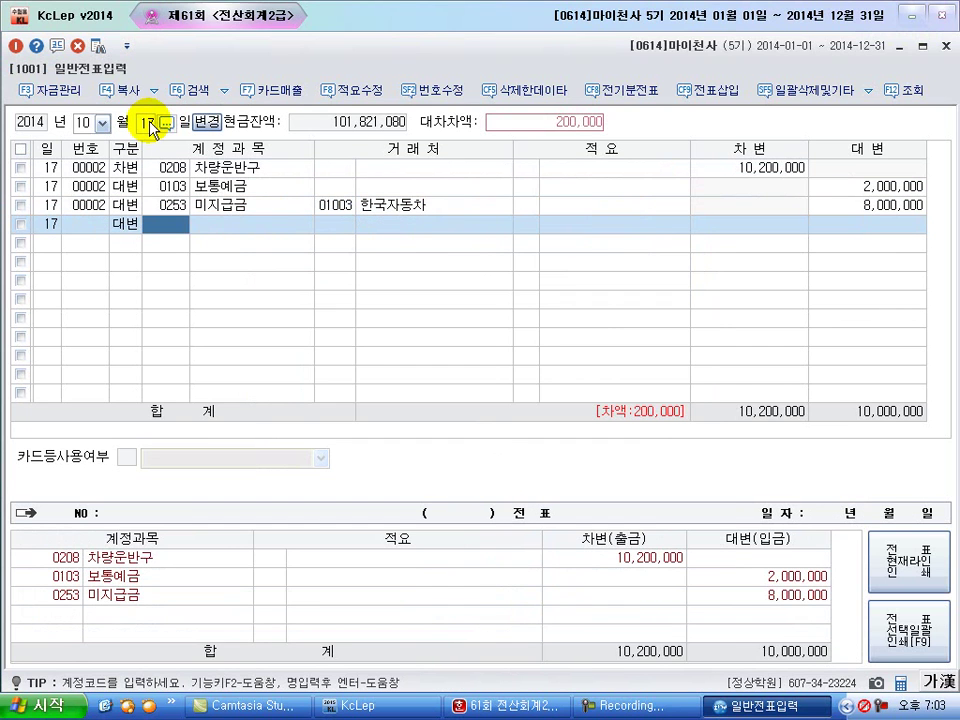
text(101)
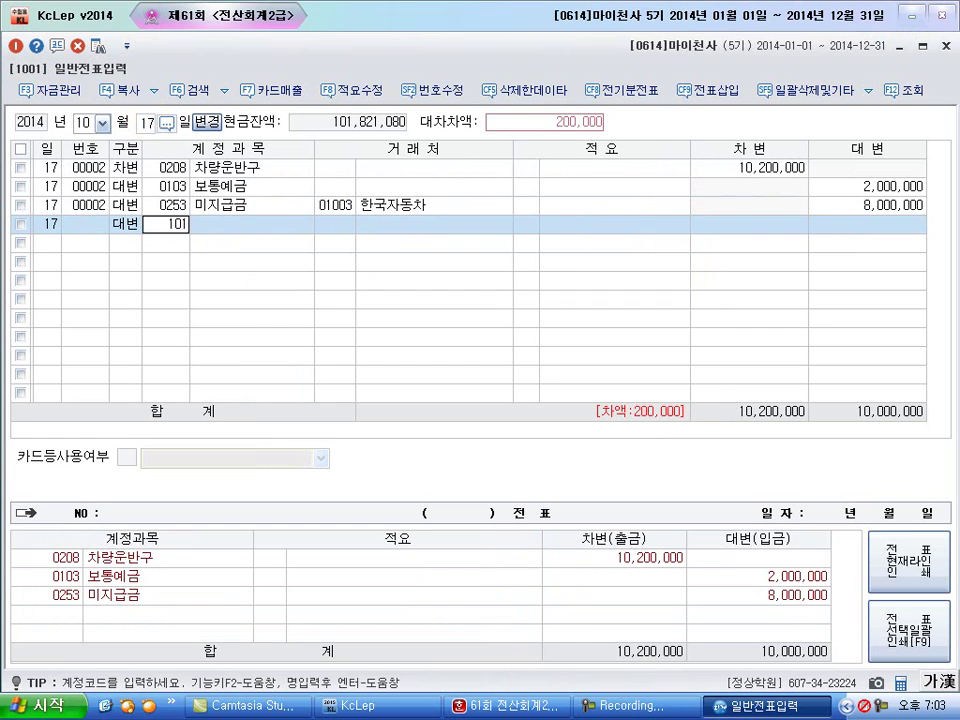
key(Return)
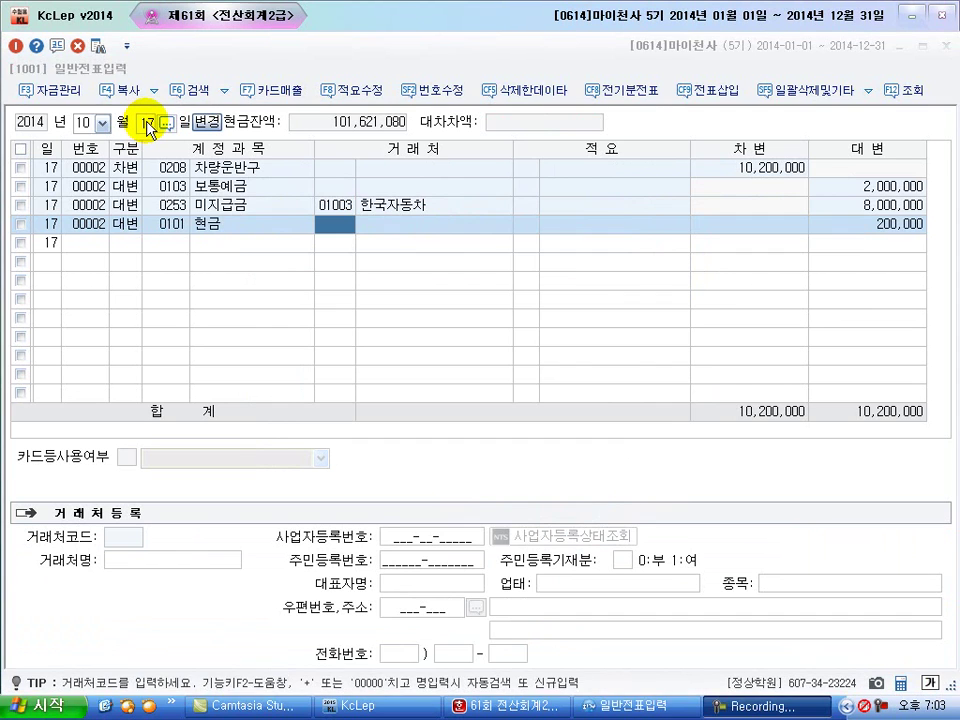
Set the voucher date to 10월 27일 and start a 차변 line for the 미지급금 account
click(148, 123)
text(27)
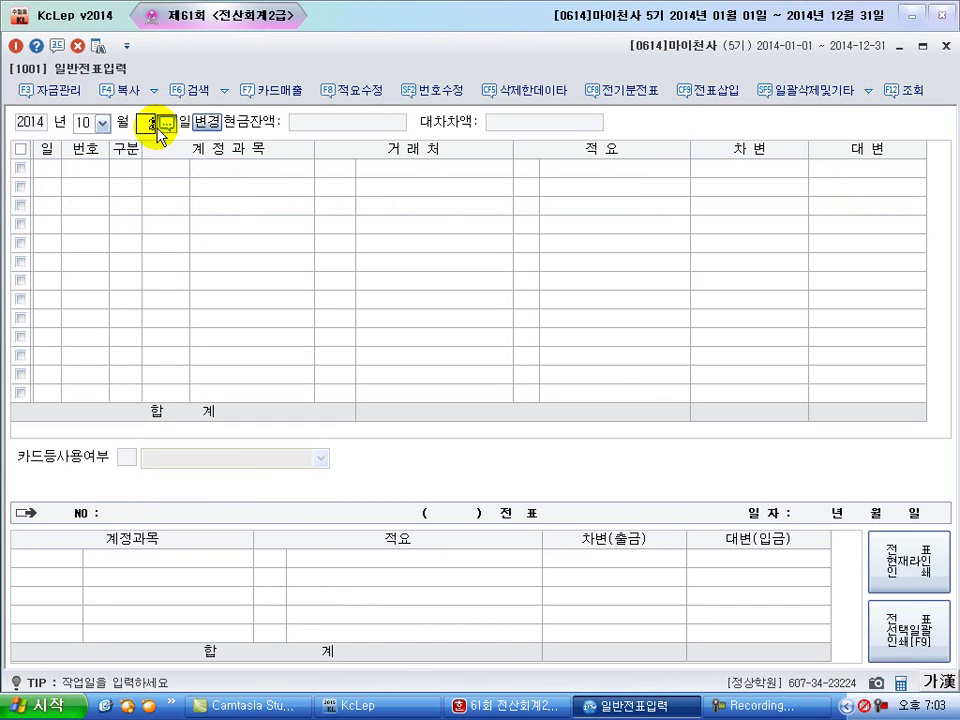
key(Return)
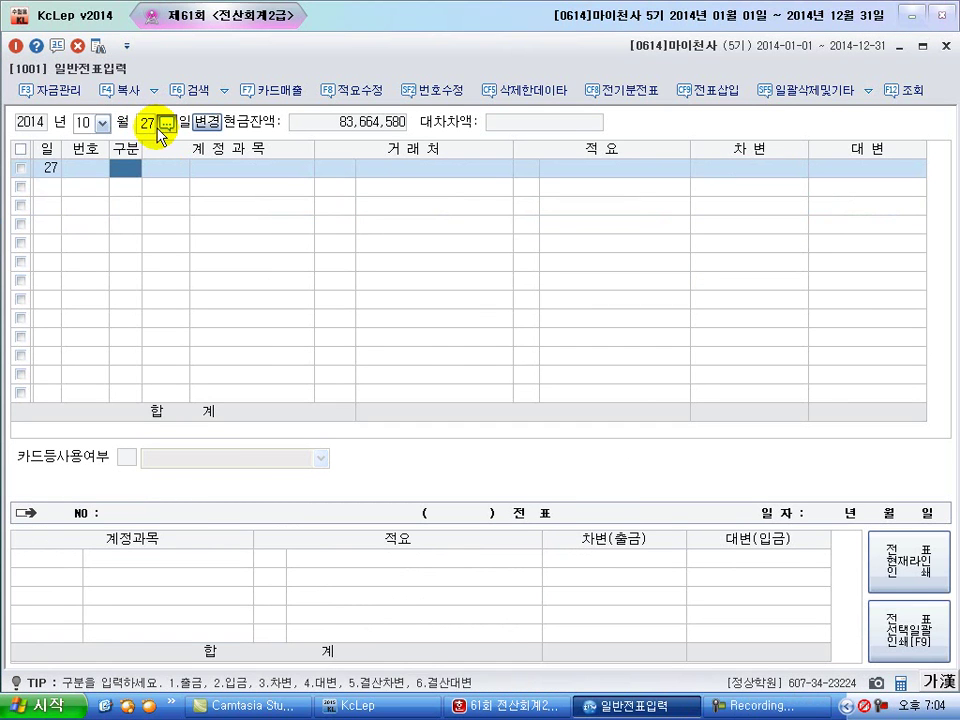
text(3미지)
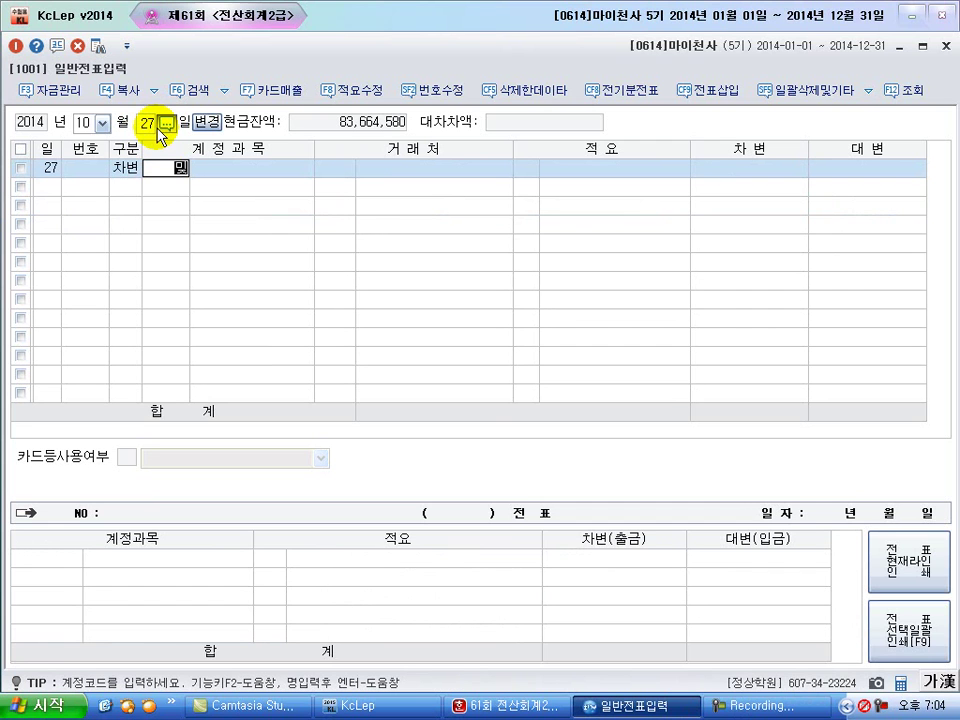
key(Return)
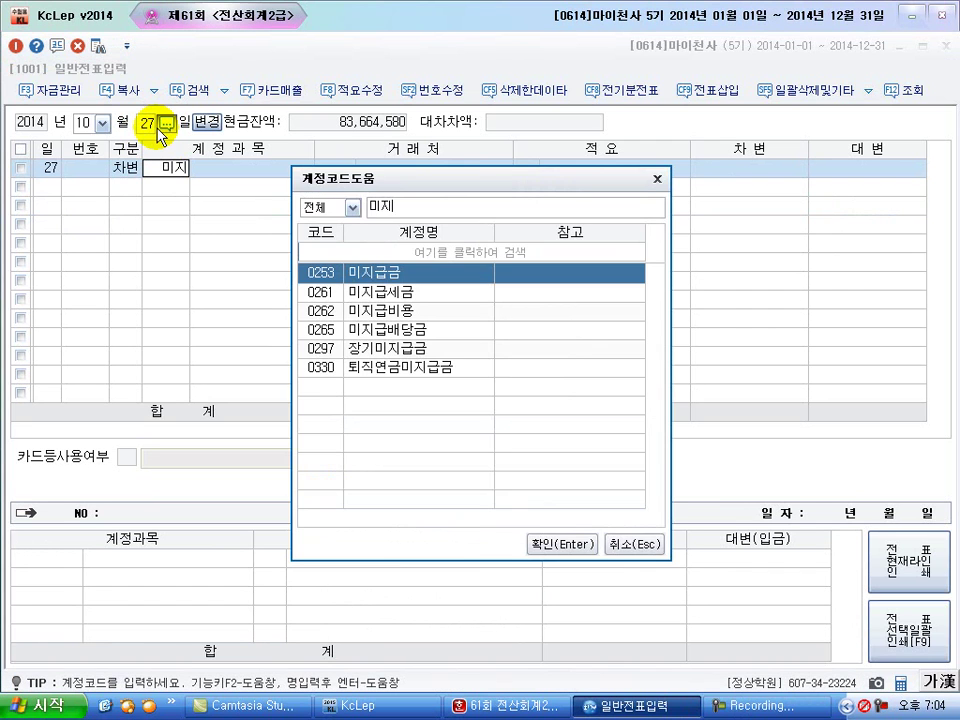
key(Return)
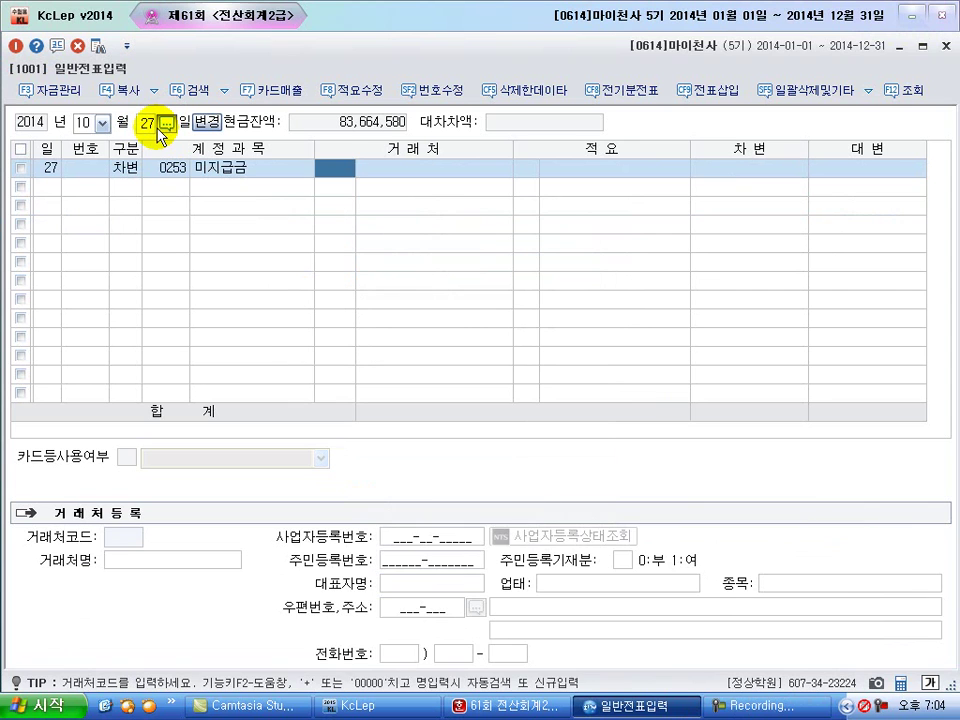
Assign 국민카드 as the 거래처 of the 미지급금 line and enter the amount 300,000
text(국민)
key(Return)
key(Return)
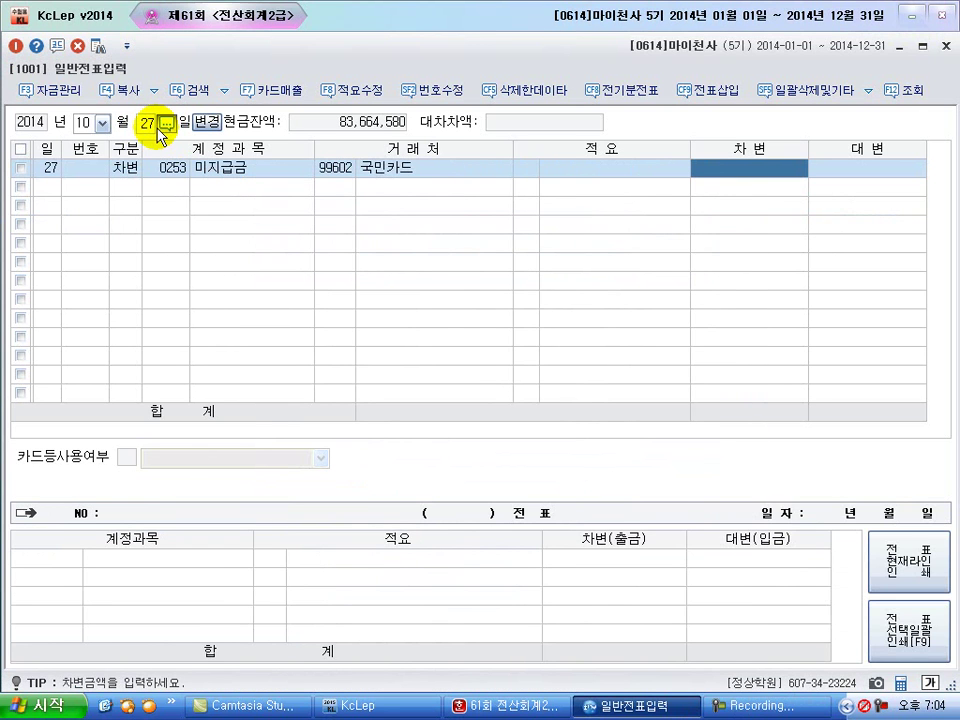
text(3000000)
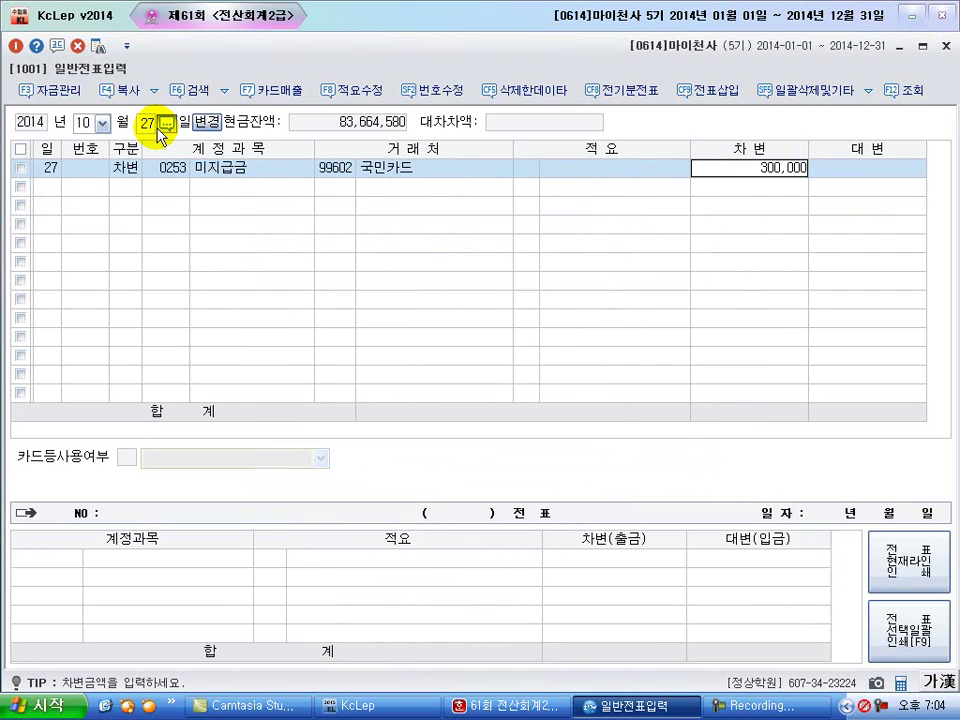
key(Return)
Add a 대변 line for the 보통예금 account (code 103) to balance the 10월 27일 voucher
key(4)
key(Return)
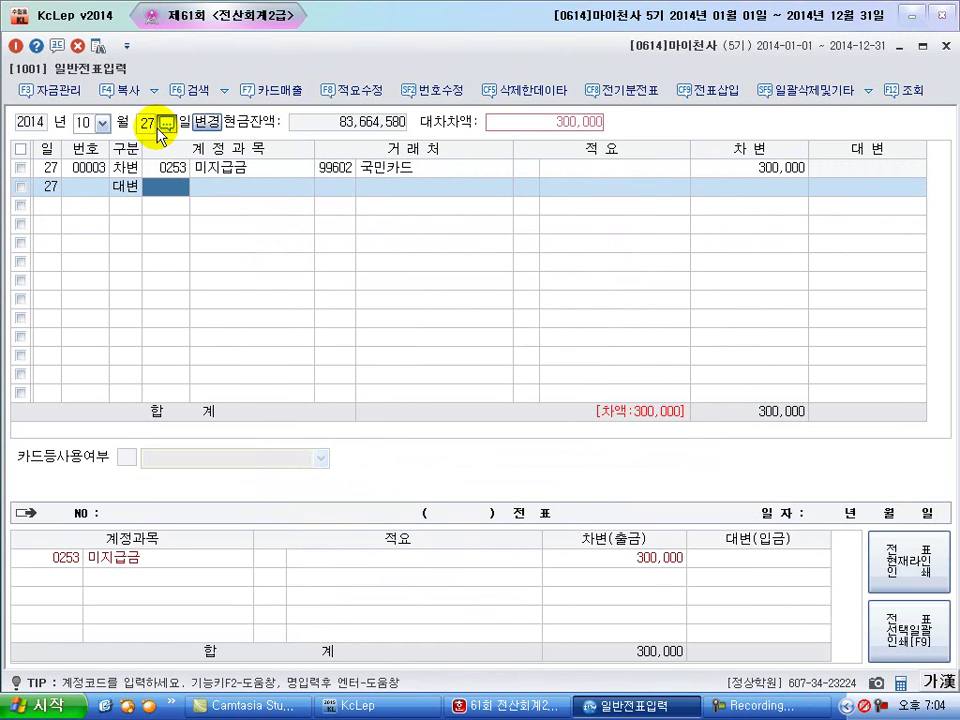
text(103)
key(Return)
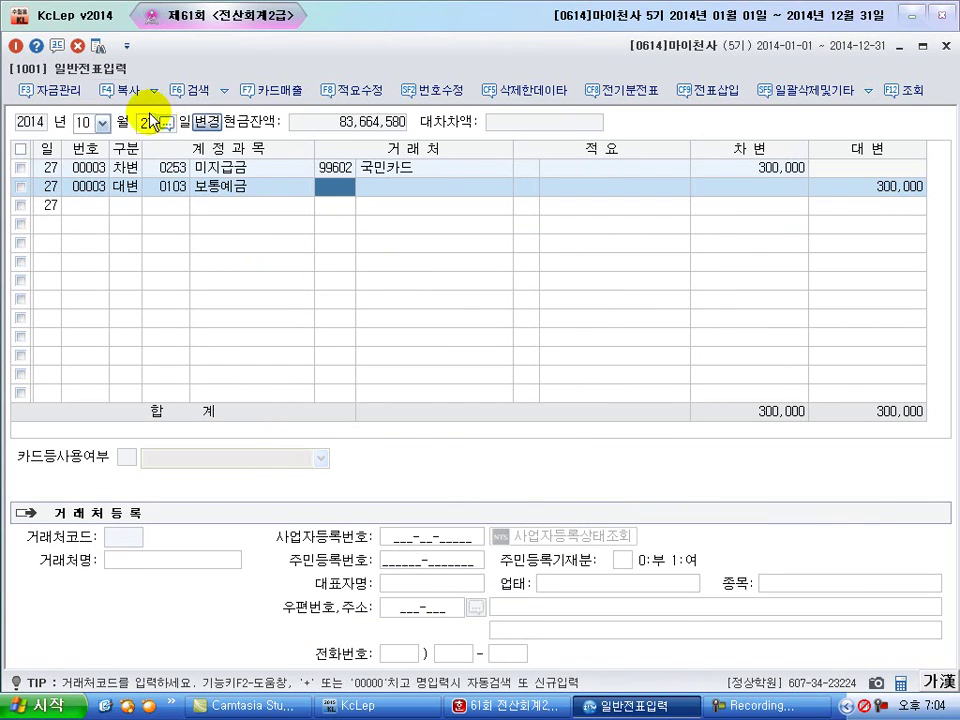
Set the voucher date to 10월 28일 and start a 차변 line for the 선급금 account (0131)
click(147, 125)
text(28)
key(Return)
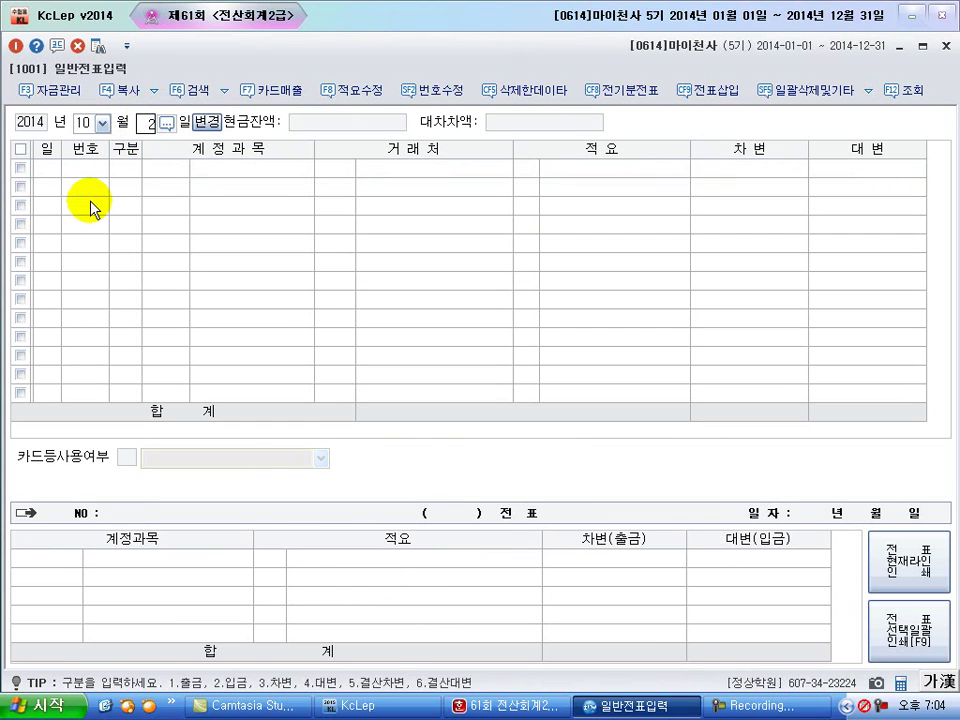
text(3)
key(Return)
text(선급)
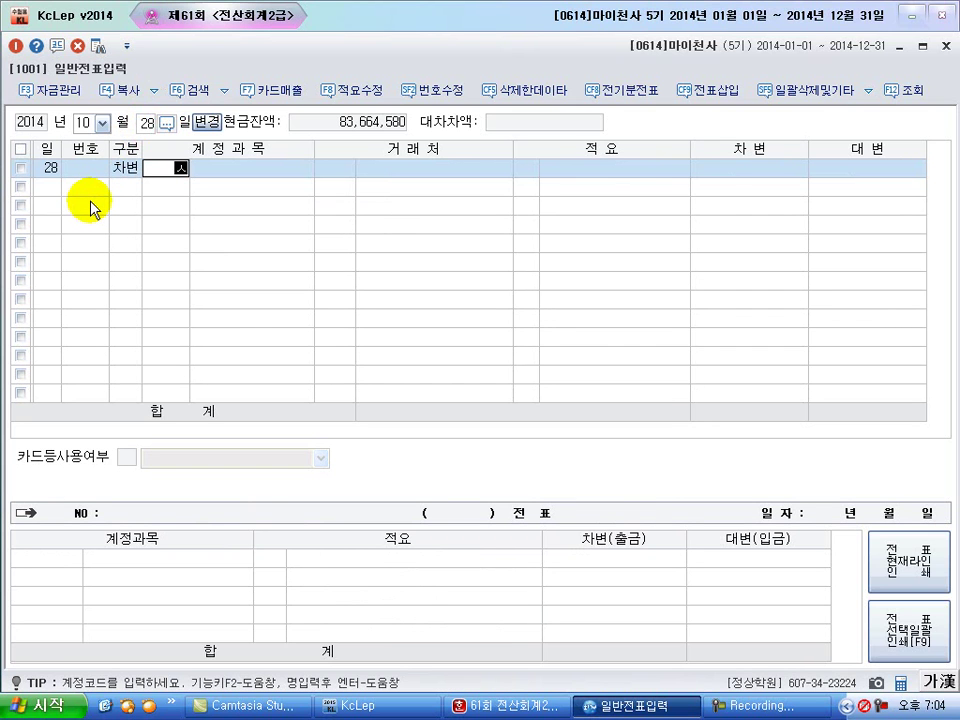
key(Return)
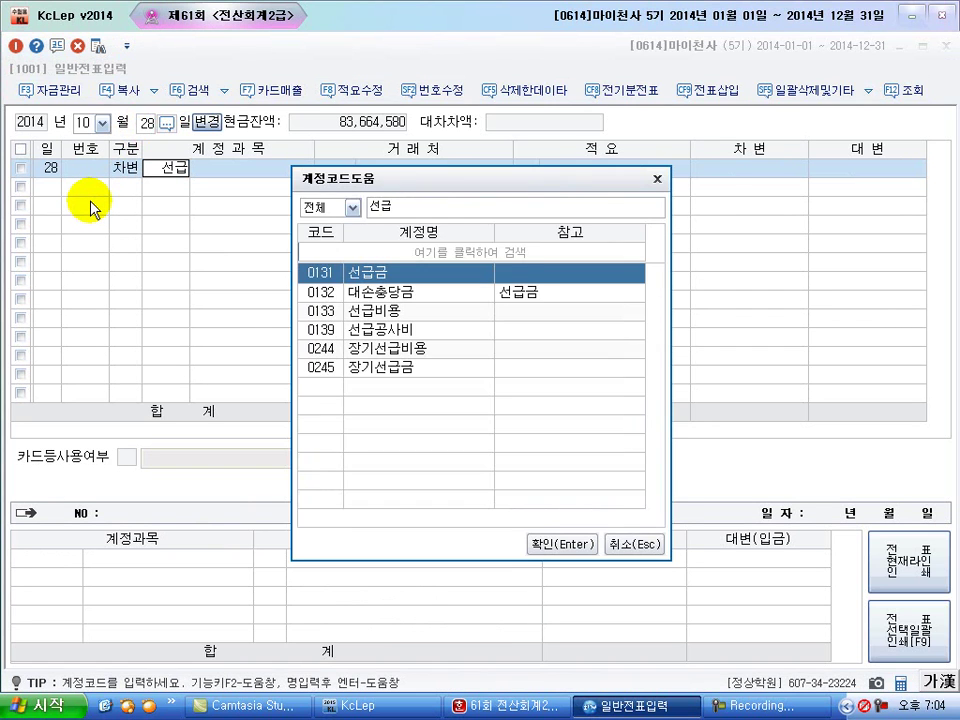
key(Return)
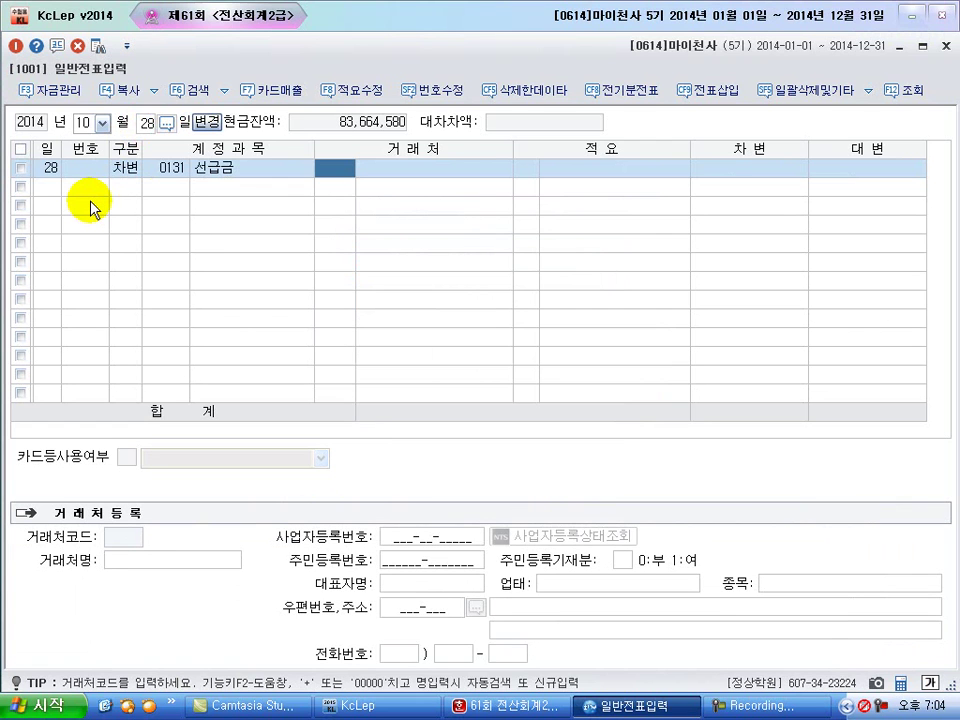
Assign 독도건강 as the 거래처 of the 선급금 line and enter the amount 800,000
key(plus)
text(드)
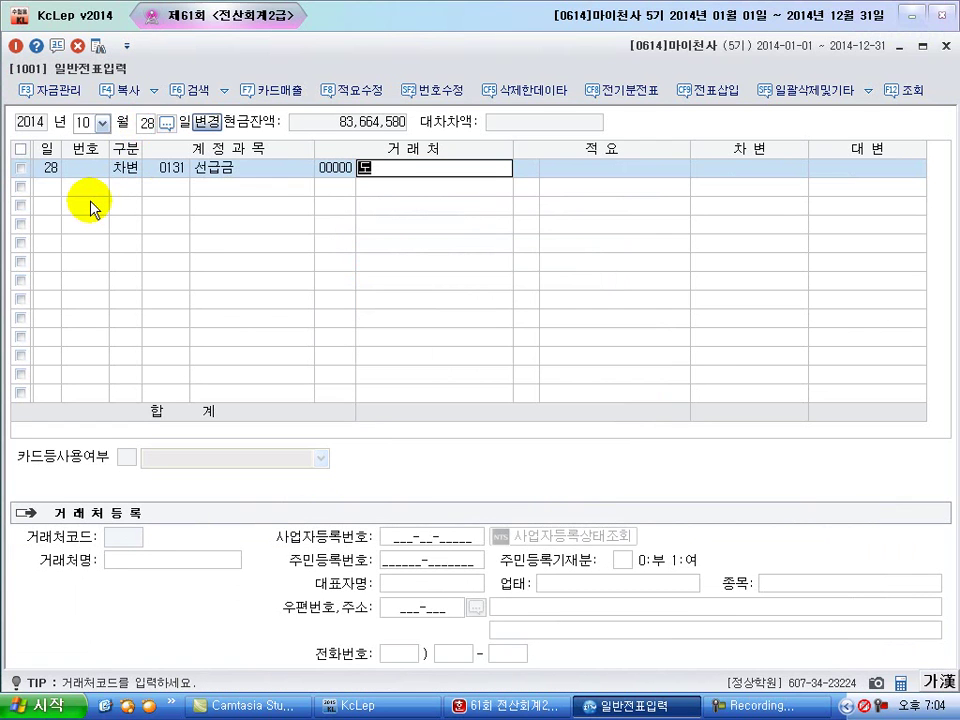
text(도)
key(Return)
key(Return)
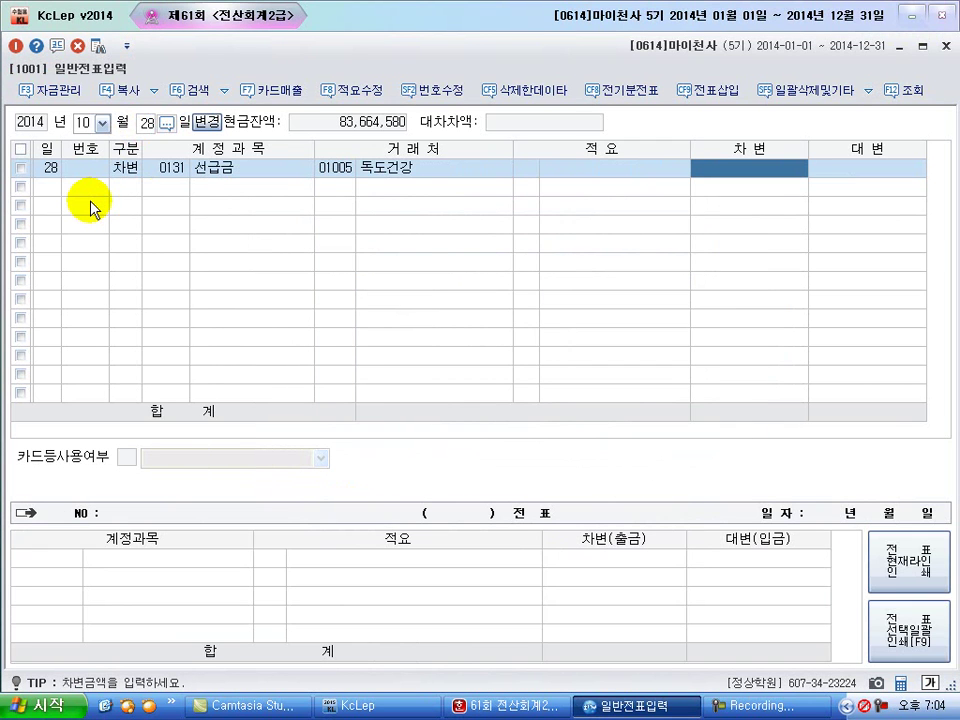
text(8000000)
key(Return)
Add a 대변 line for the 당좌예금 account (code 102) to balance the 10월 28일 voucher
text(4)
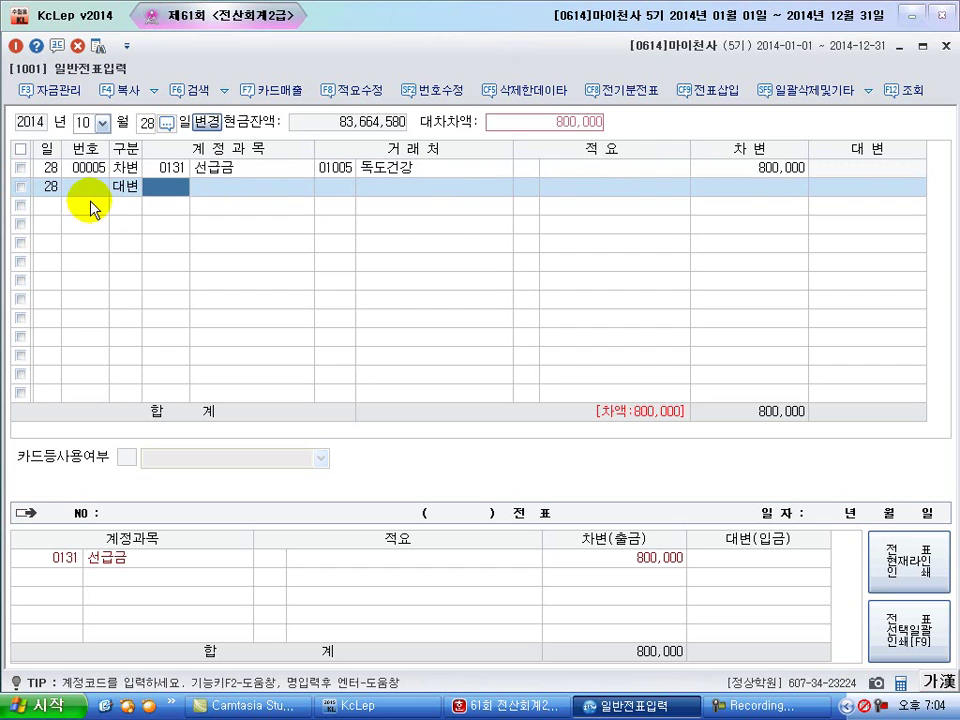
text(1)
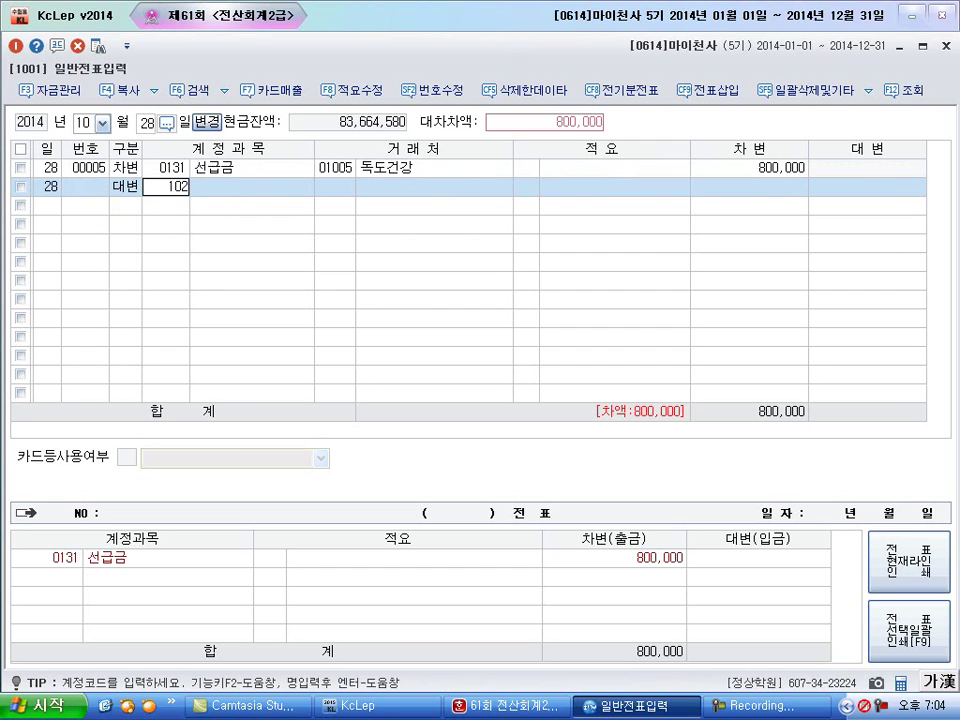
text(02)
key(Return)
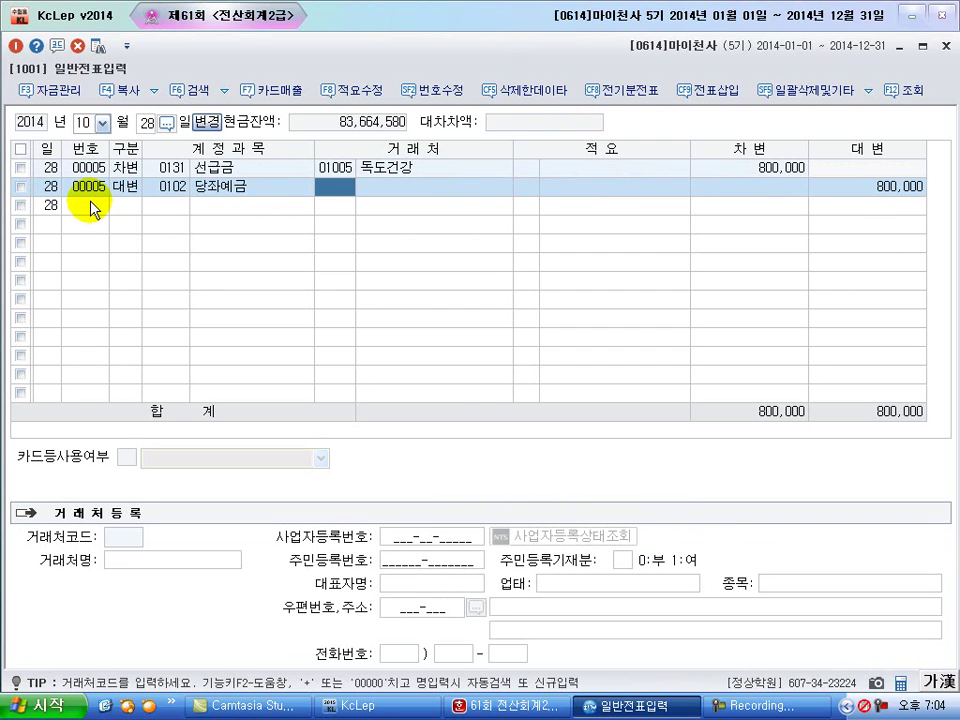
Set the voucher date to 10월 31일 and start a 차변 line for the 판매관리비 급여 account (0801)
click(147, 124)
text(31)
key(Return)
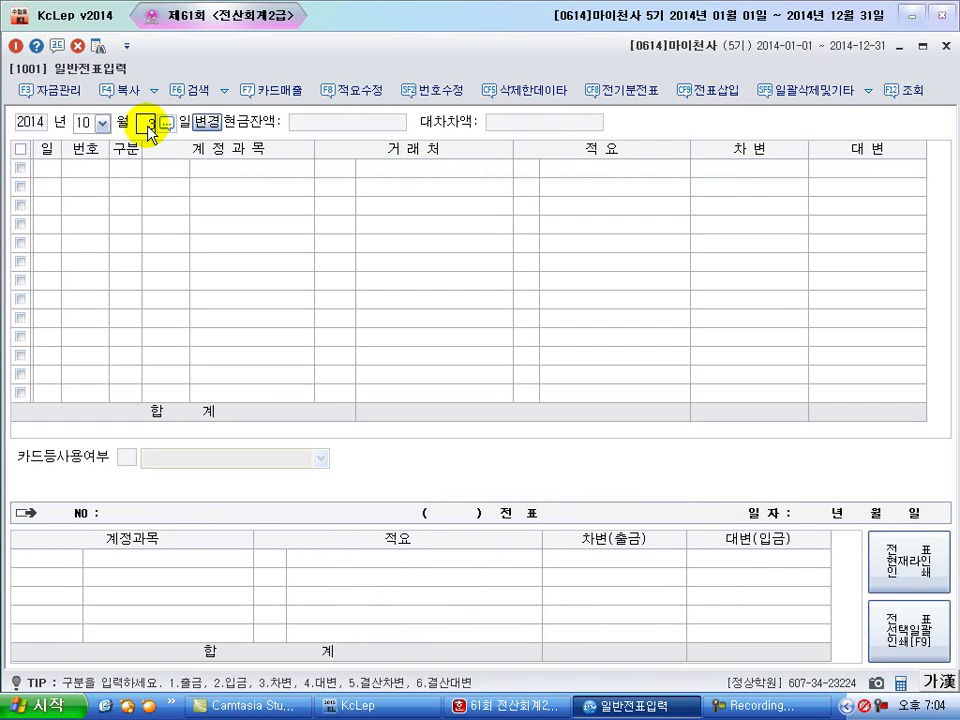
text(3)
key(Return)
text(급여)
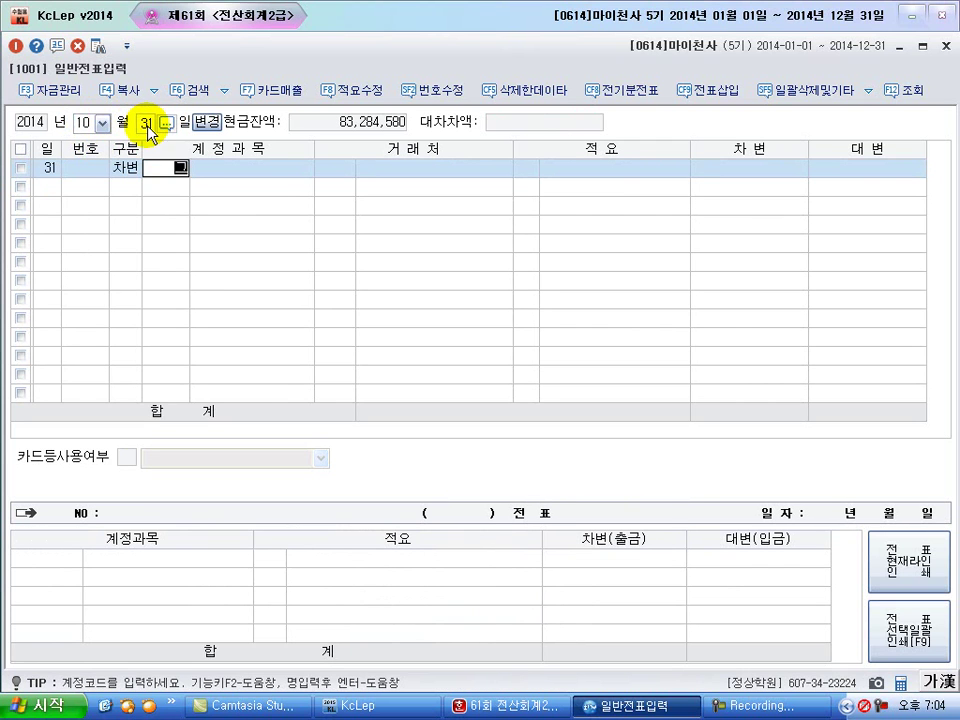
key(Return)
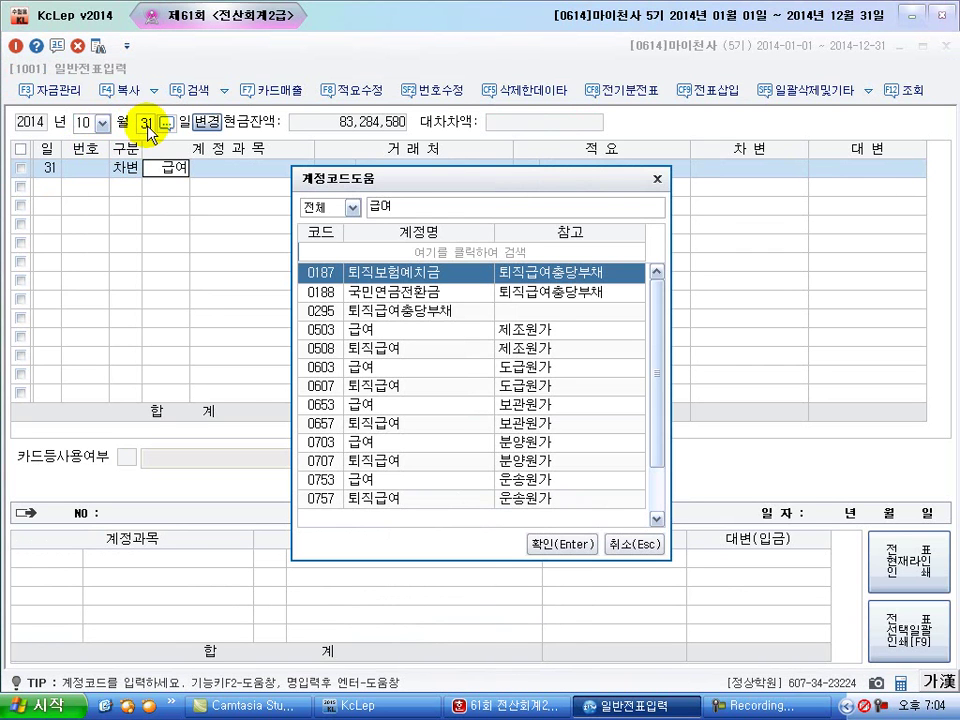
key(Down)
key(Down)
key(Down)
key(Down)
key(Down)
key(Down)
key(Down)
key(Down)
key(Down)
key(Down)
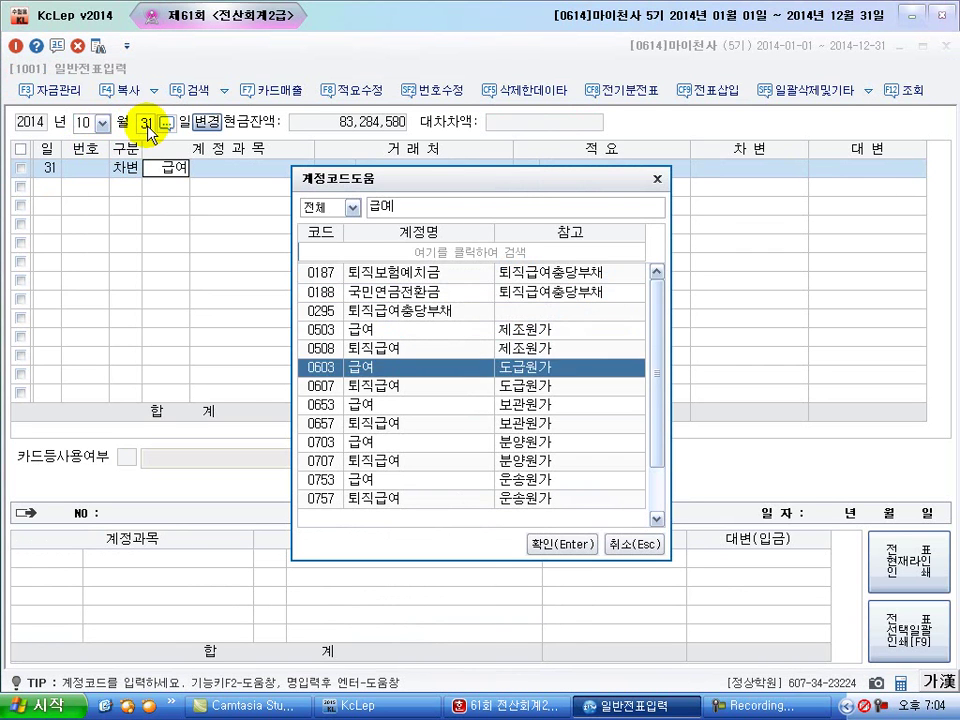
key(Down)
key(Down)
key(Down)
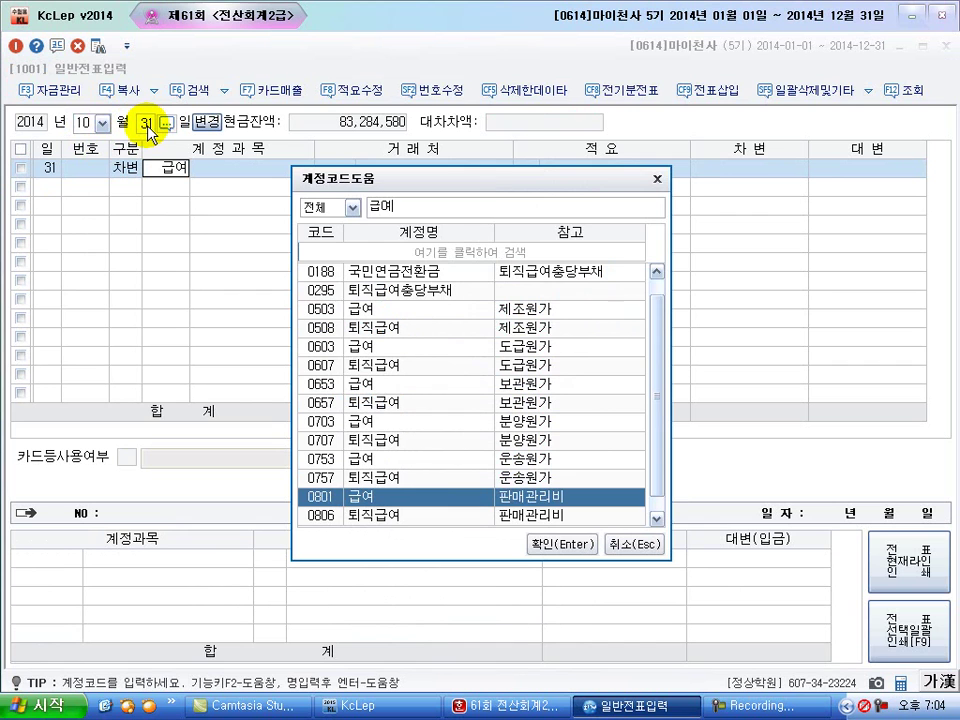
key(Return)
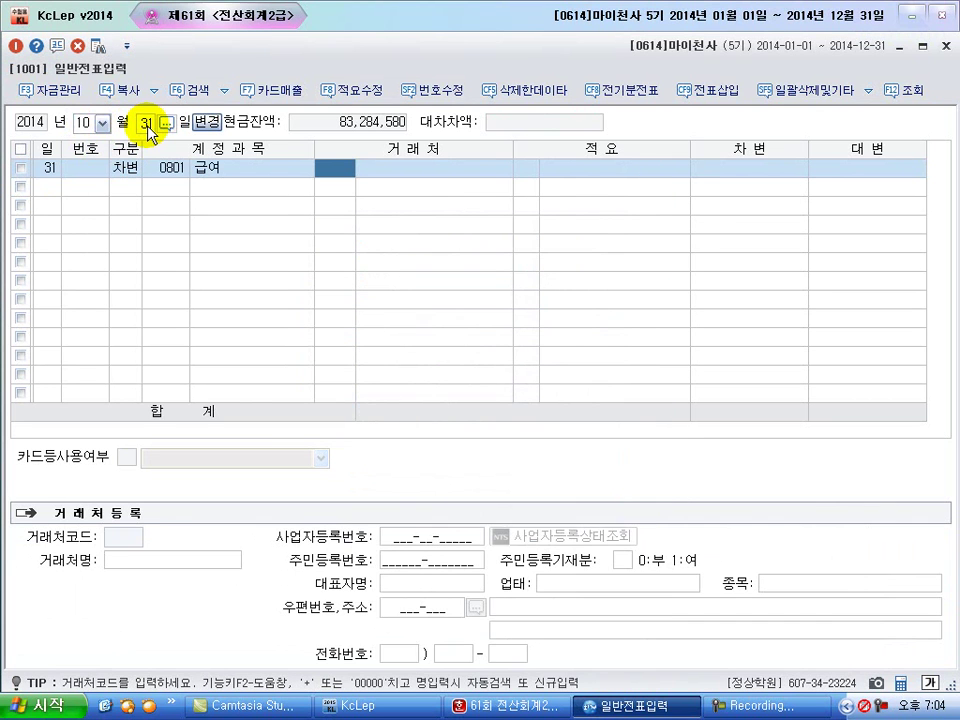
Leave the 거래처 and 적요 of the 급여 line empty and enter the 차변 amount 5,350,000
key(Return)
key(Return)
key(Return)
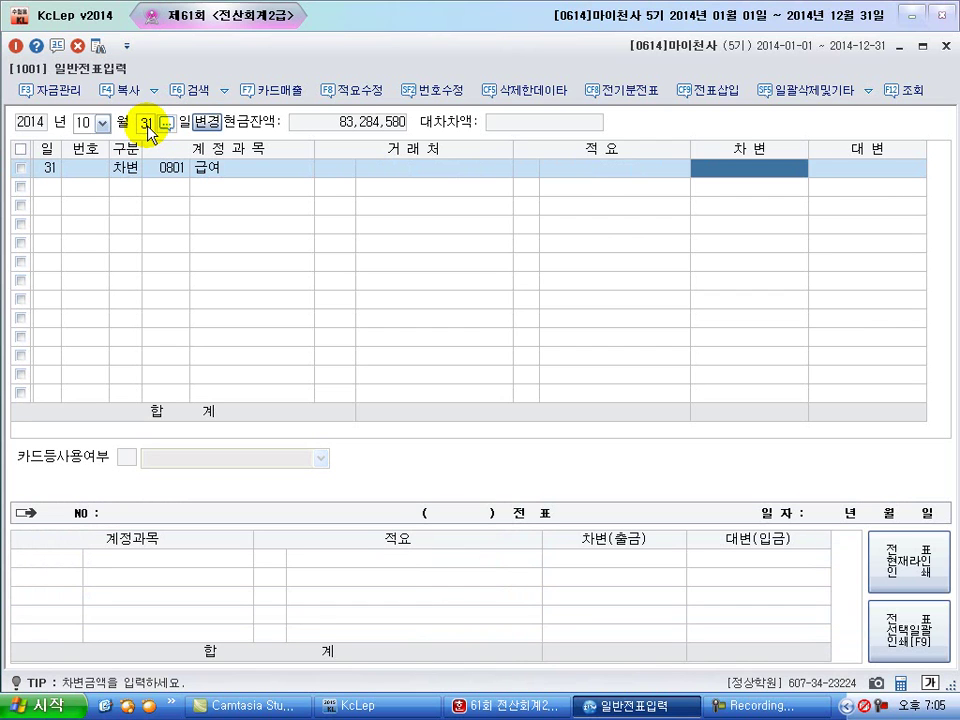
text(5350000)
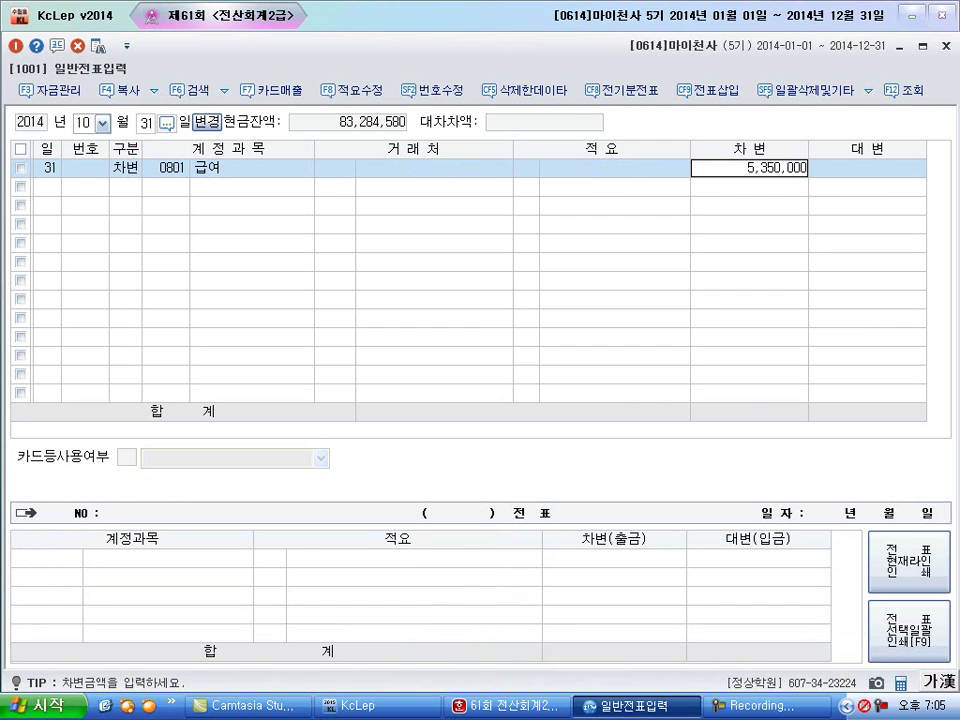
key(Return)
Add a 대변 line for the 예수금 account with an amount of 535,000 and no 거래처
text(4)
key(Return)
text(예수)
key(Return)
key(Return)
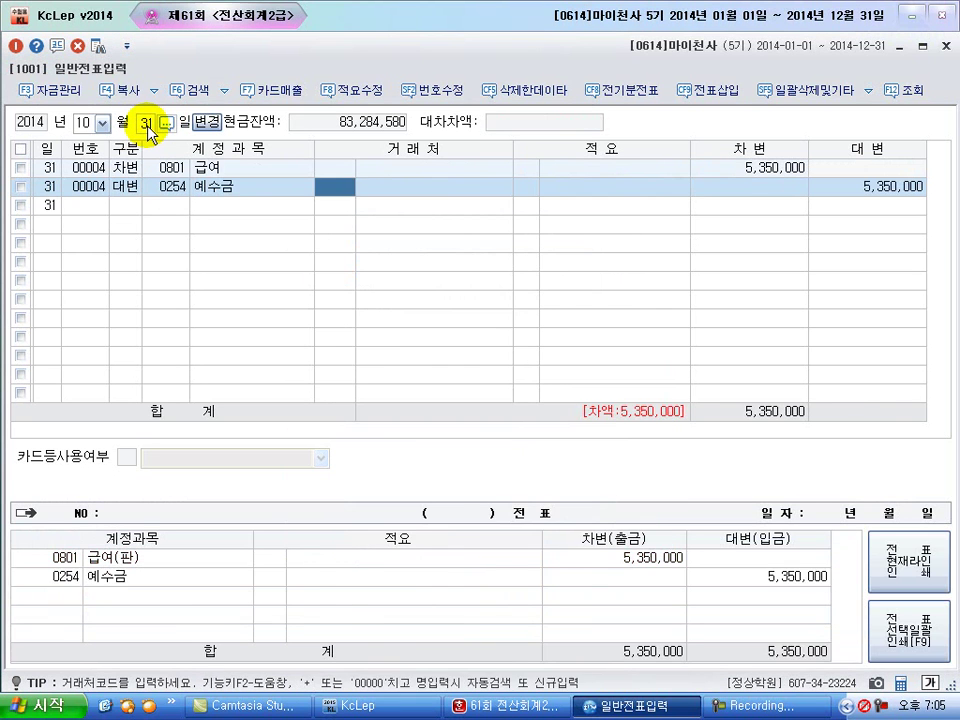
key(Return)
key(Return)
key(Return)
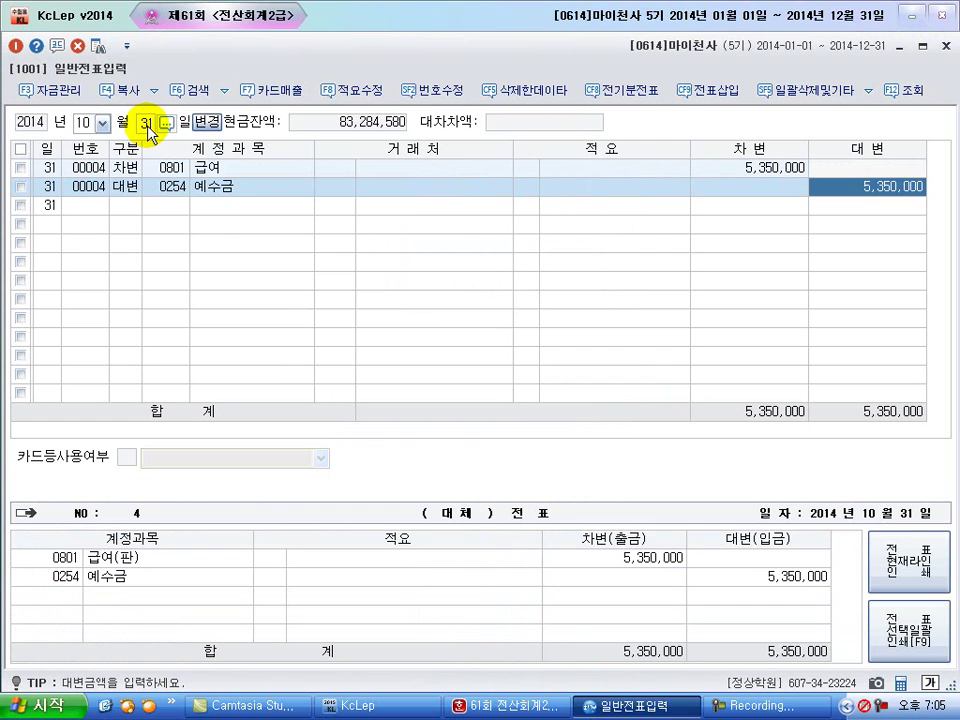
text(535000)
key(Return)
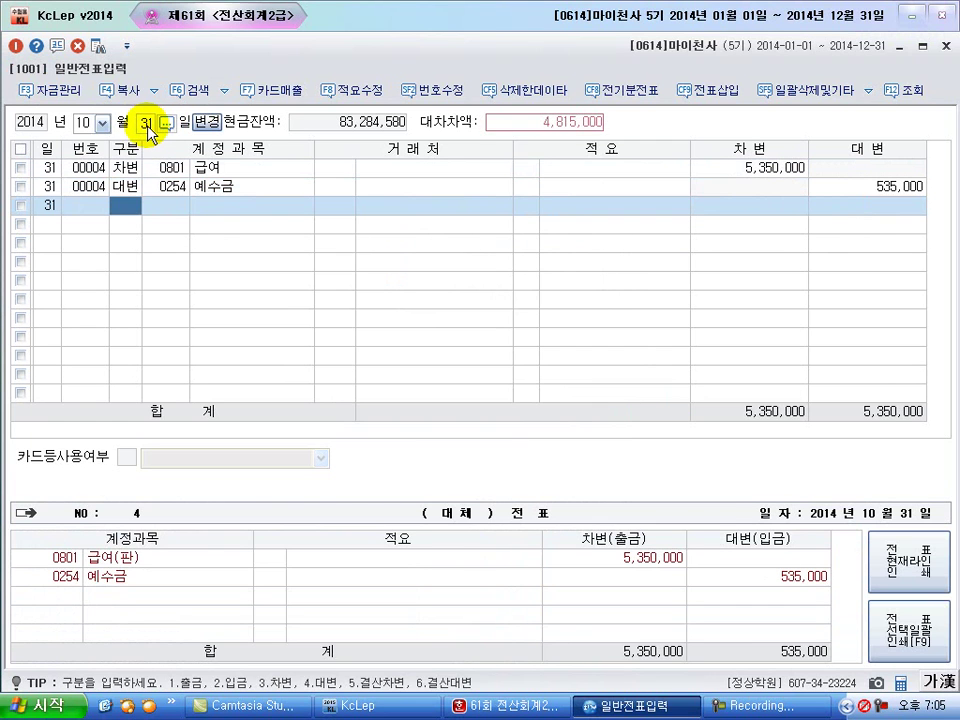
Add a 대변 line for the 보통예금 account (code 103) with the remaining salary amount and close the 일반전표입력 window
text(4)
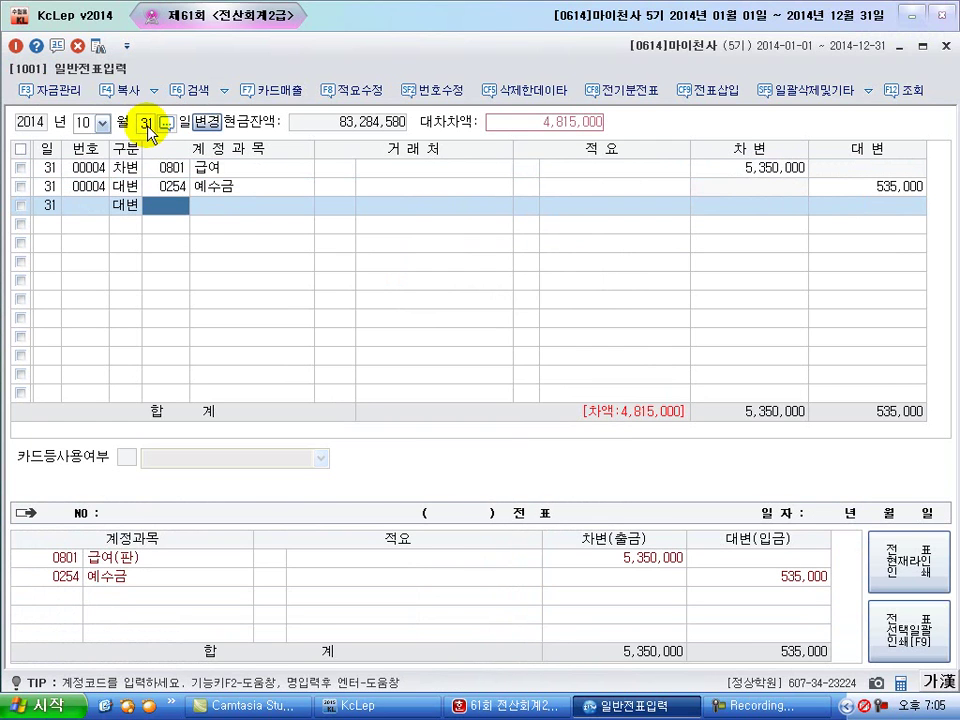
text(103)
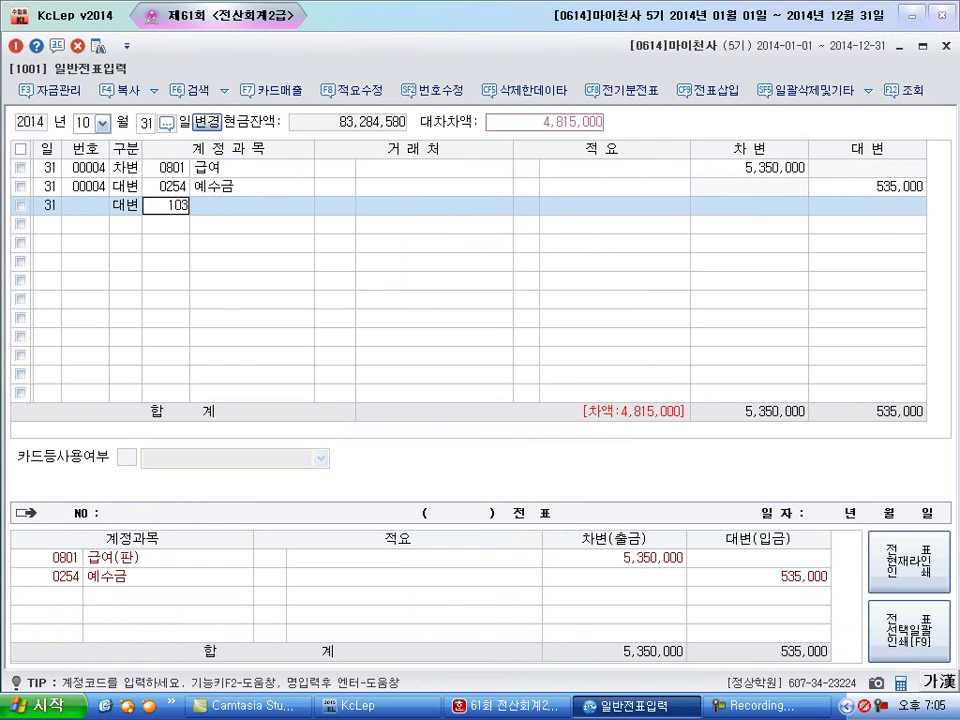
key(Return)
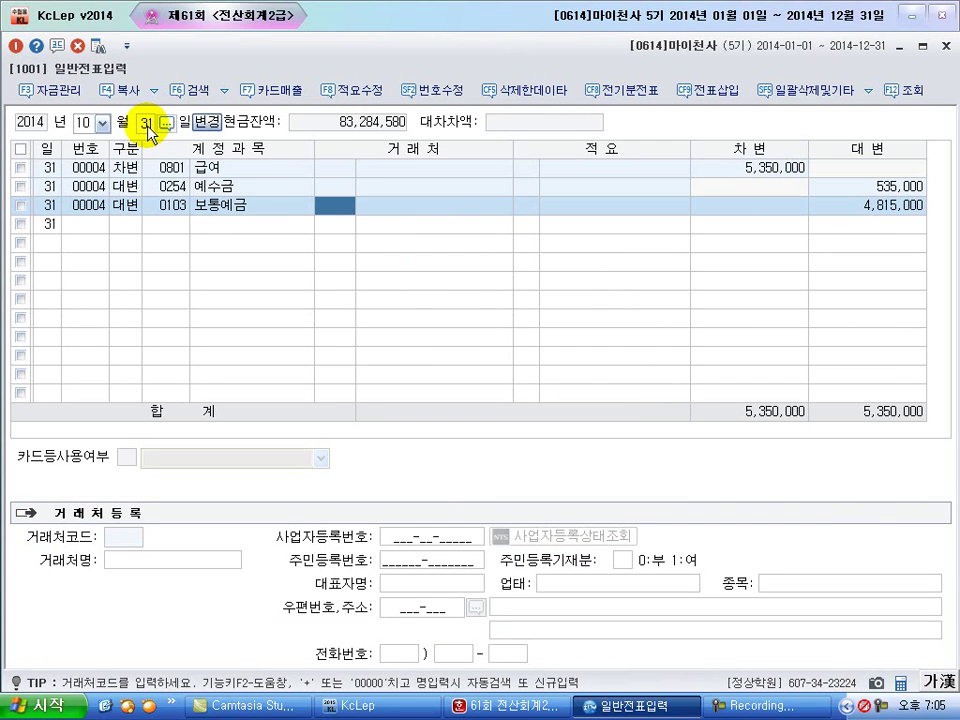
click(943, 46)
Switch to the 한글 answer document and underline the 문제5 instructions and the text of question [1] dated 11월 20일
key(alt+Tab)
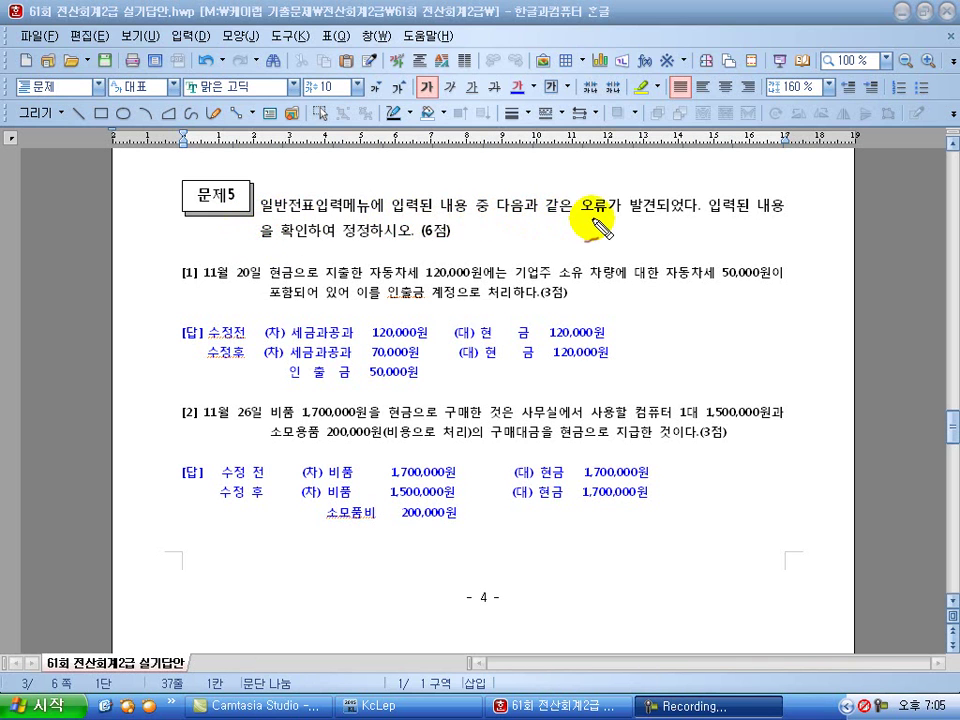
drag(585, 216, 700, 218)
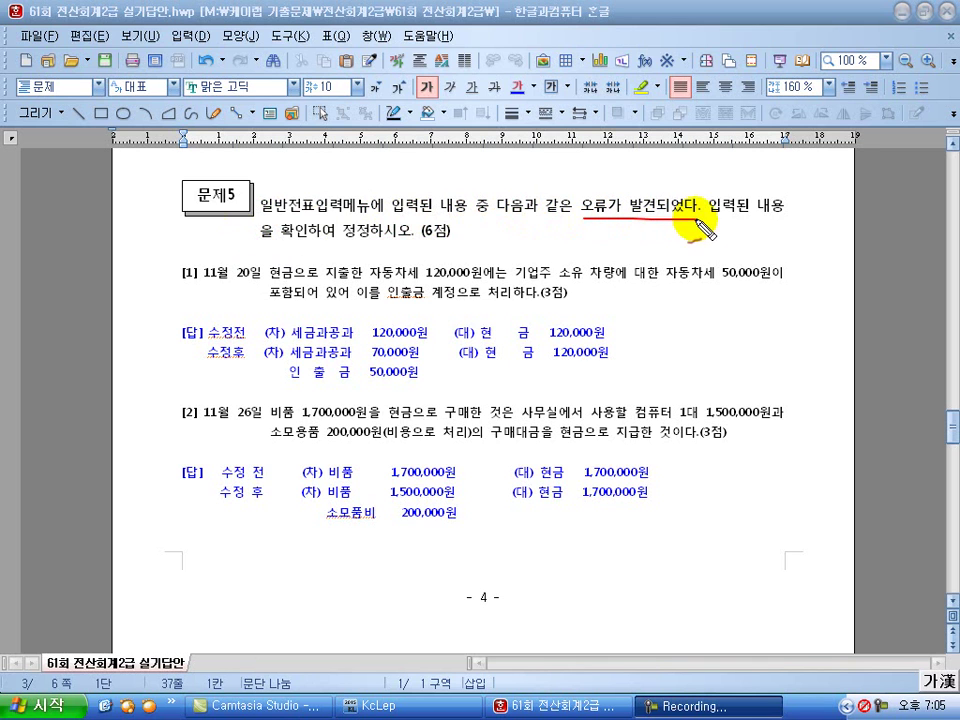
drag(260, 238, 450, 238)
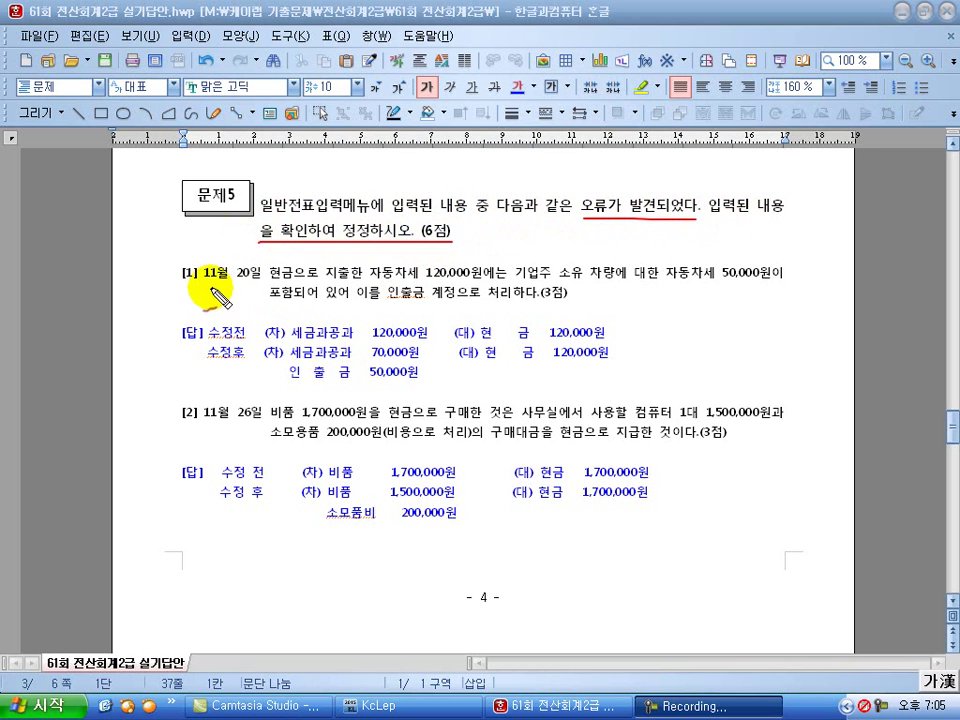
drag(268, 283, 790, 284)
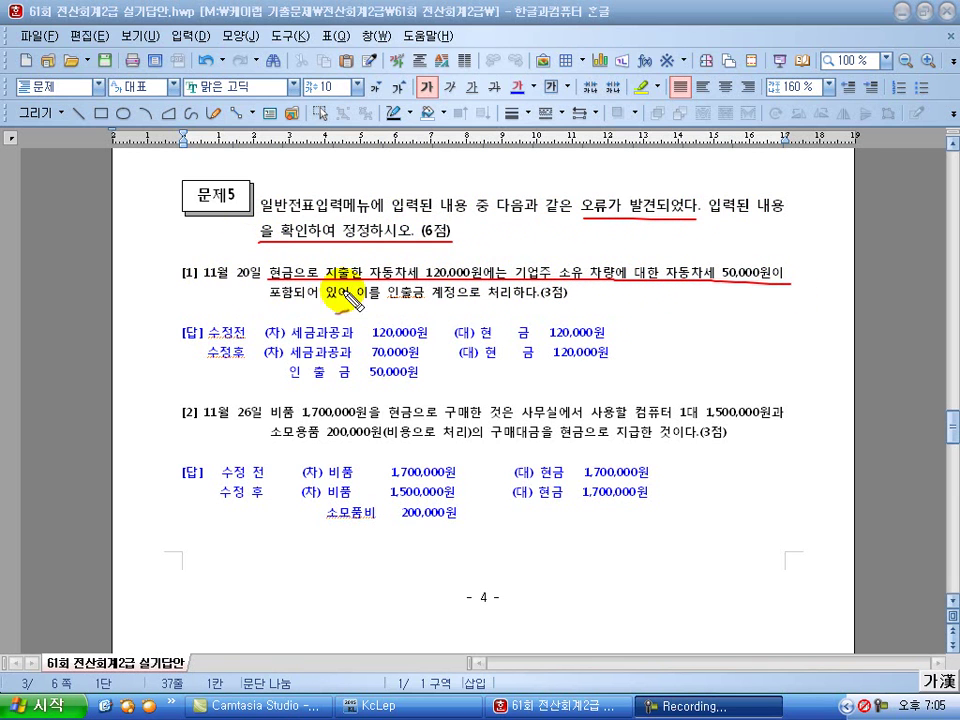
drag(268, 300, 560, 301)
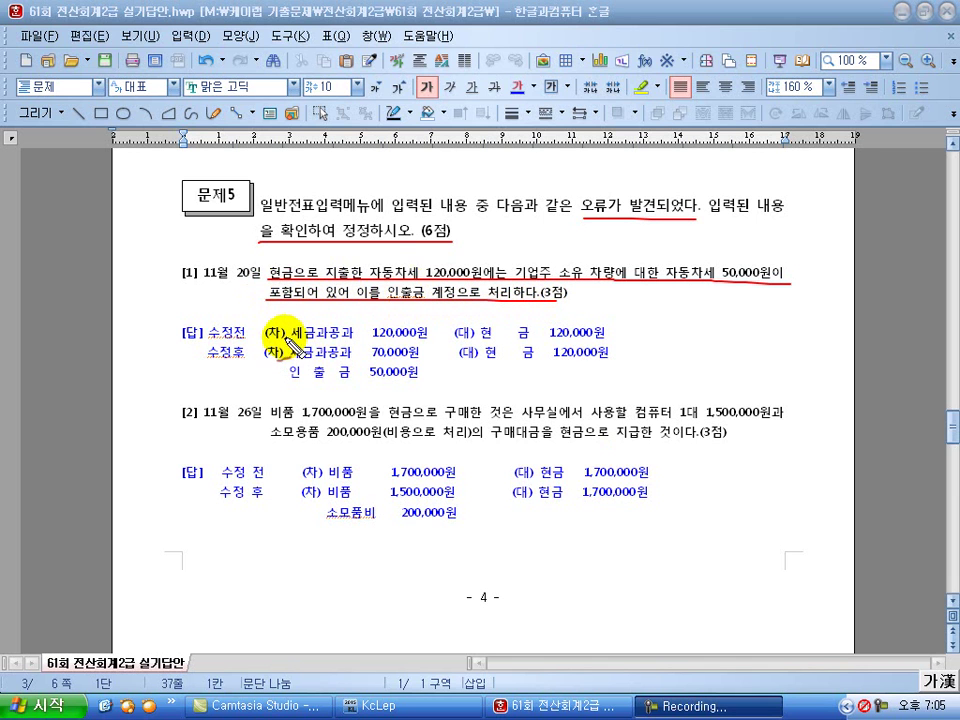
Mark the 세금과공과 entry before correction and the 세금과공과 and 인출금 entries after correction in answer [1]
mouse_move(268, 343)
mouse_down()
mouse_move(420, 347)
mouse_move(457, 321)
mouse_up()
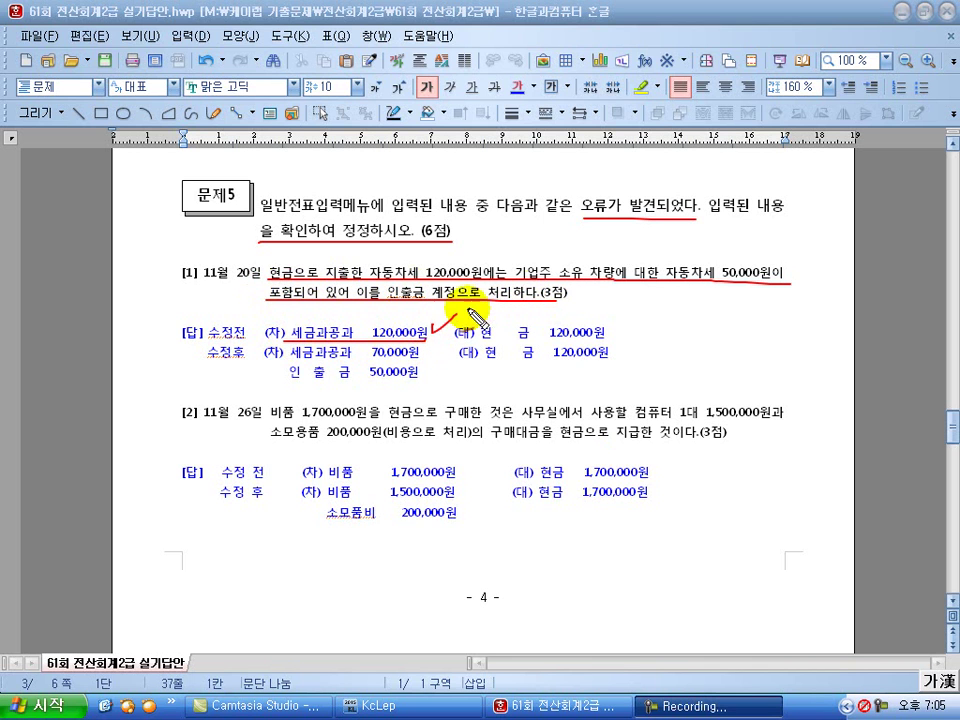
drag(741, 298, 754, 300)
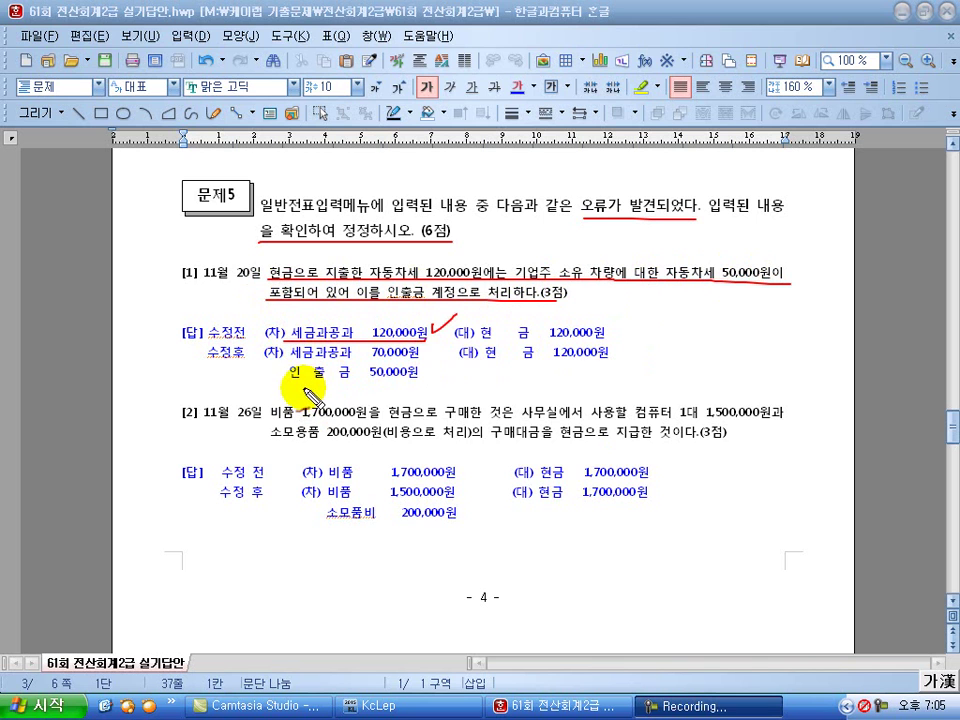
drag(285, 381, 419, 382)
mouse_move(292, 360)
mouse_down()
mouse_move(418, 362)
mouse_move(430, 378)
mouse_up()
drag(430, 372, 420, 377)
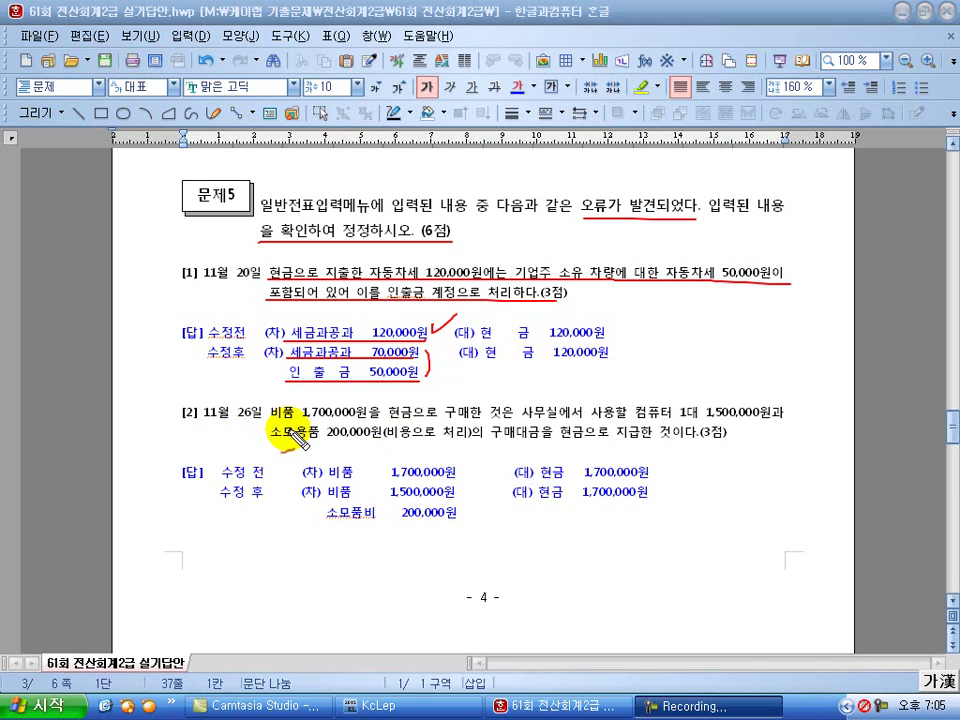
Underline the text of question [2] dated 11월 26일 about the 비품 and 소모용품 purchase
drag(271, 422, 786, 423)
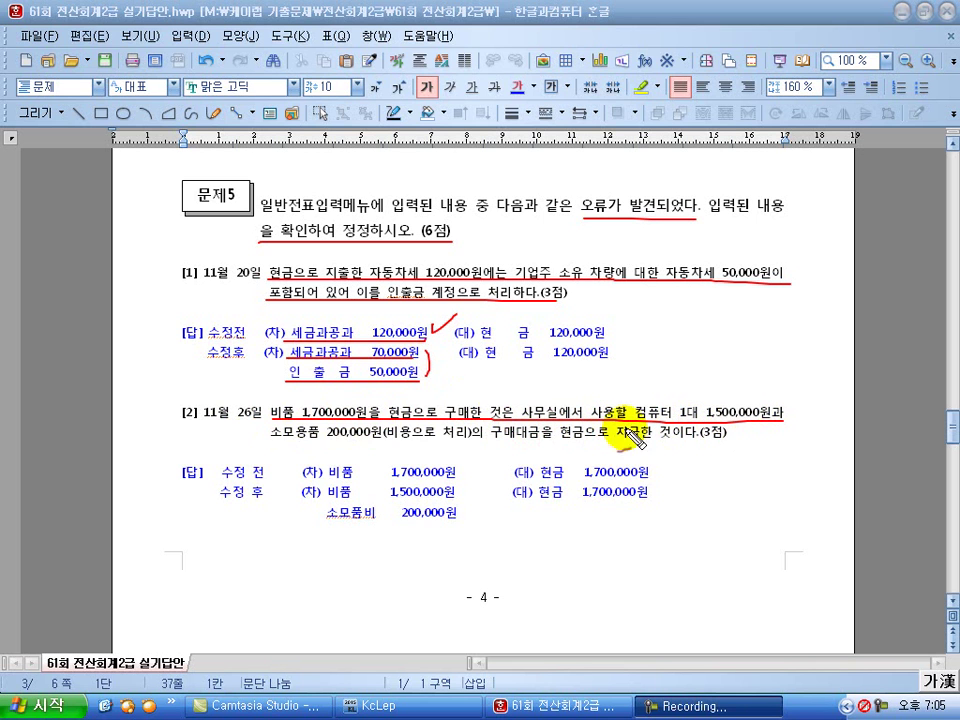
drag(272, 440, 722, 449)
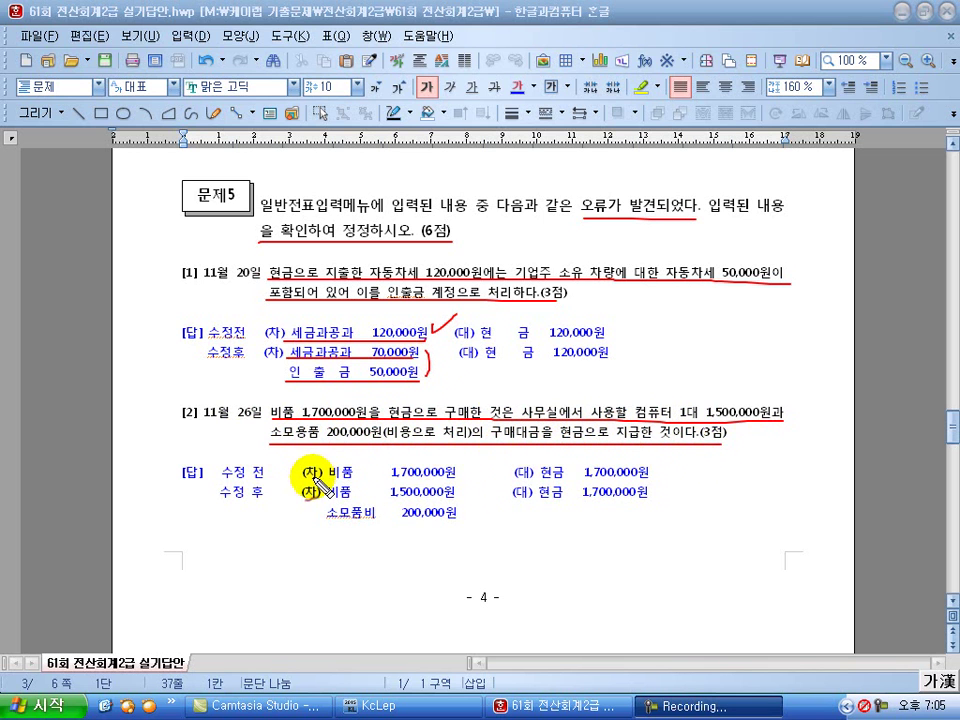
Mark the 비품 entry before correction and the 비품 and 소모품비 entries after correction in answer [2]
mouse_move(306, 478)
mouse_down()
mouse_move(464, 478)
mouse_move(472, 459)
mouse_up()
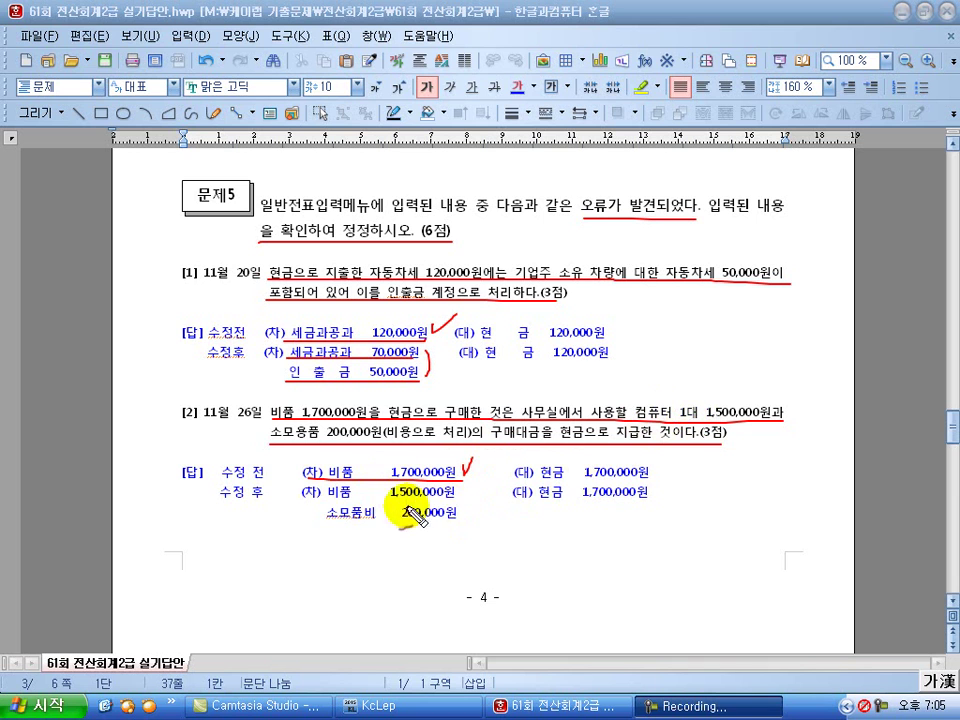
drag(312, 499, 396, 512)
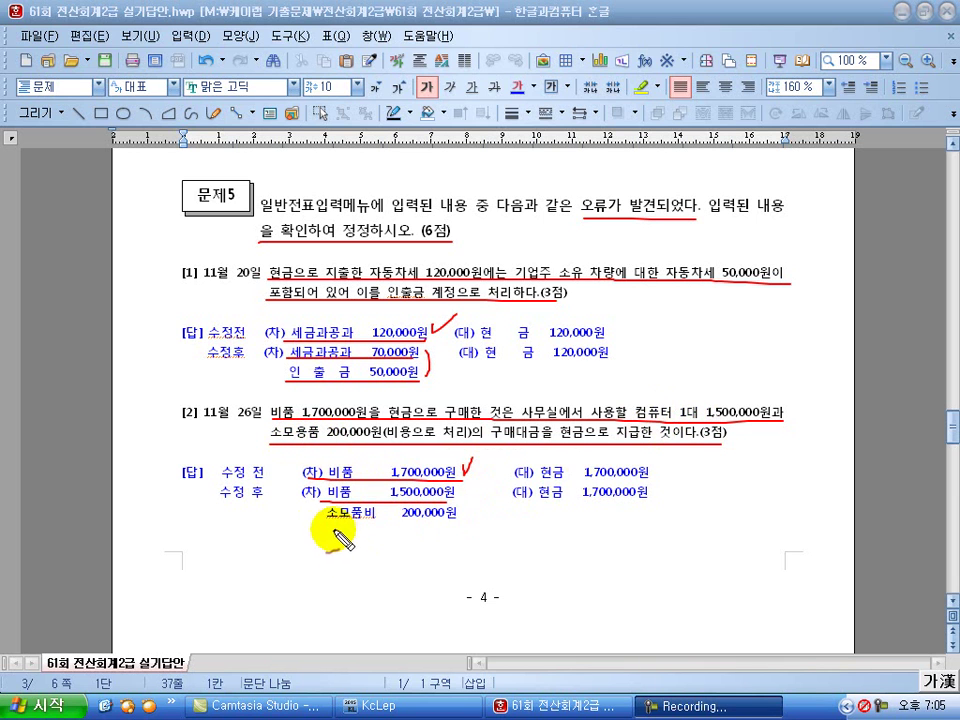
drag(318, 522, 455, 527)
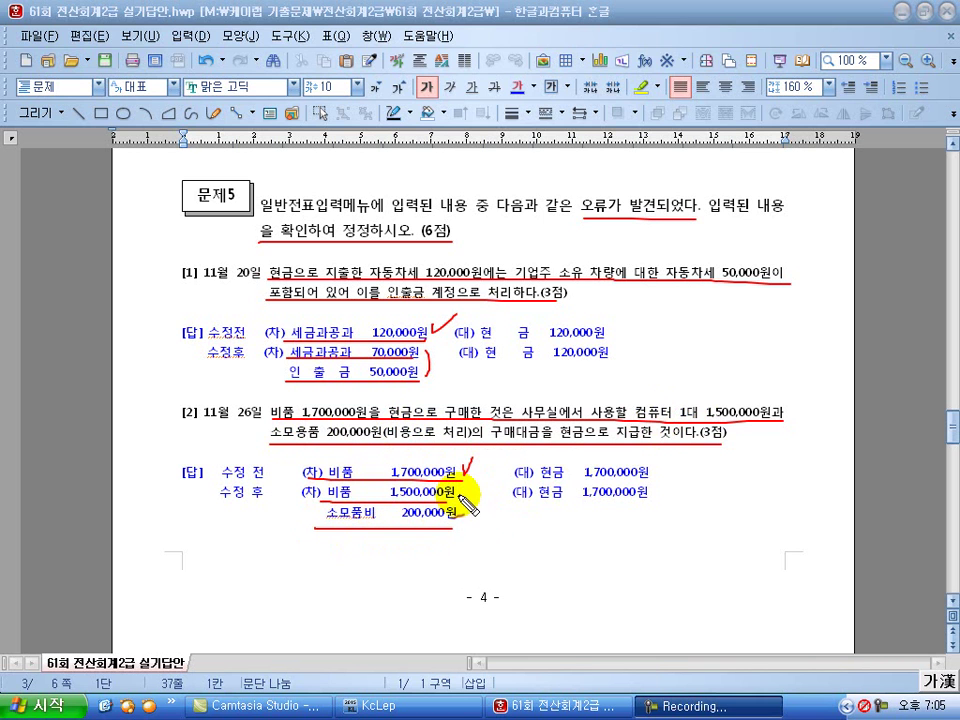
drag(464, 500, 466, 522)
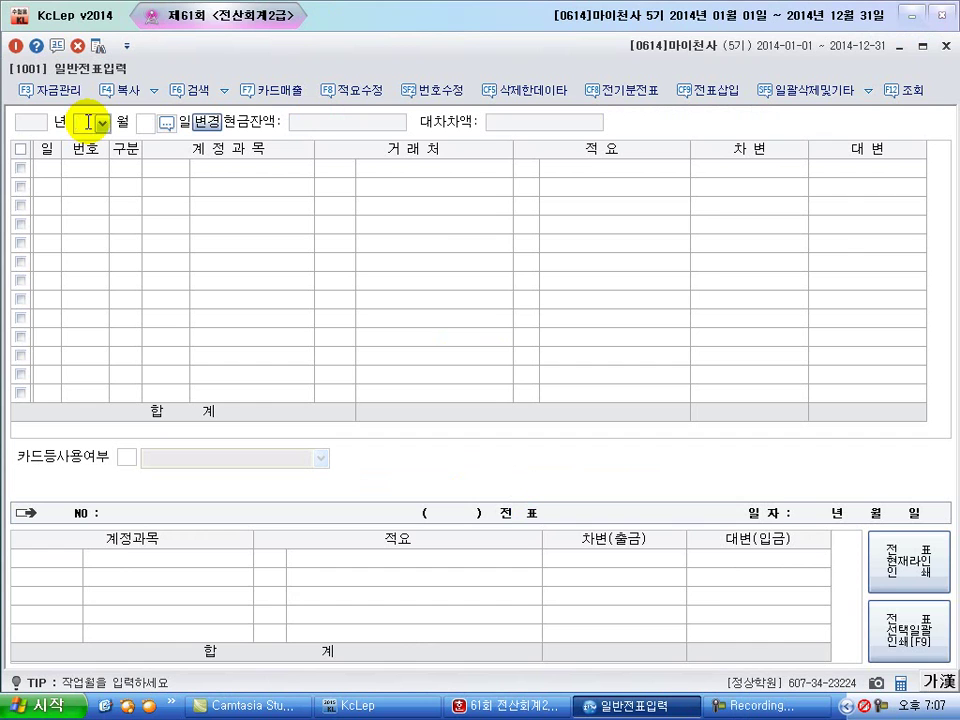
Switch to KcLep's 일반전표입력, load the 11월 20일 vouchers and set the 세금과공과 debit amount to 70,000
text(1120)
key(Return)
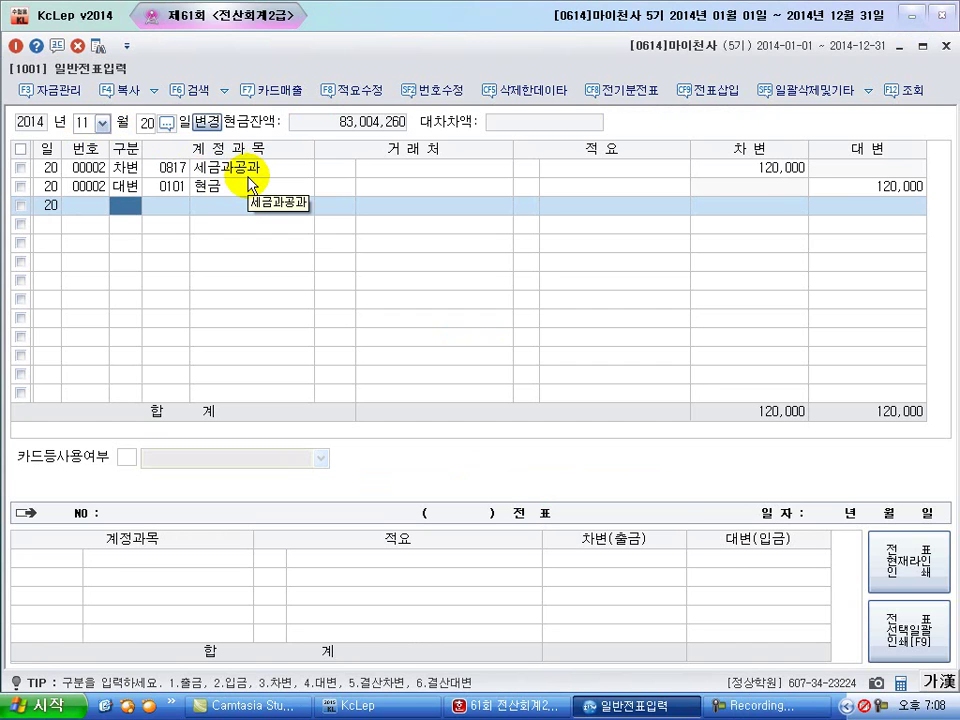
click(769, 172)
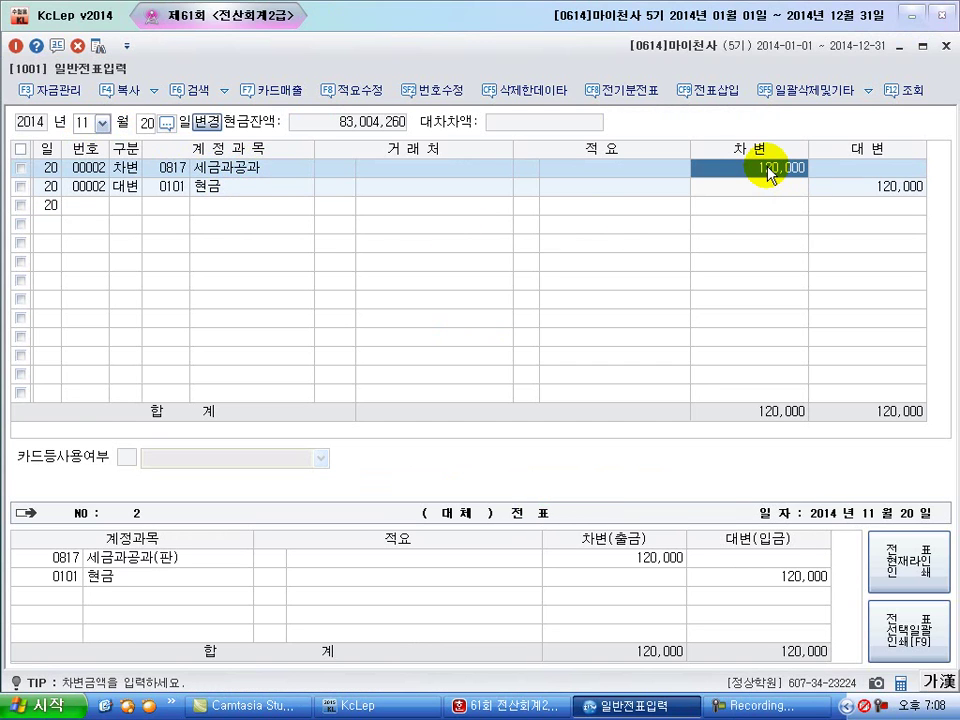
text(70)
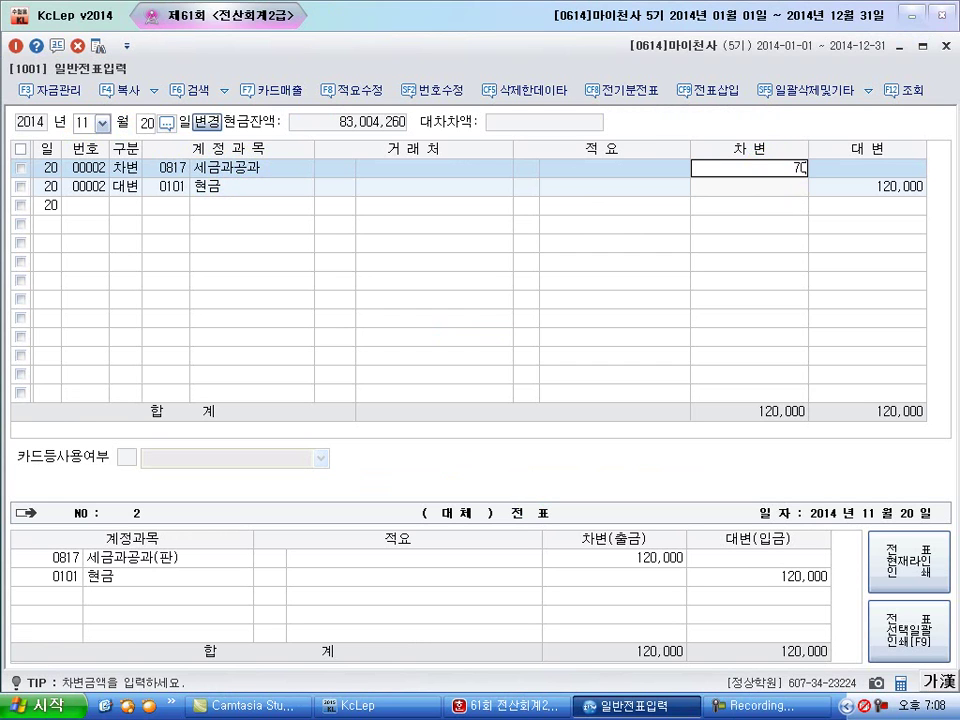
key(Return)
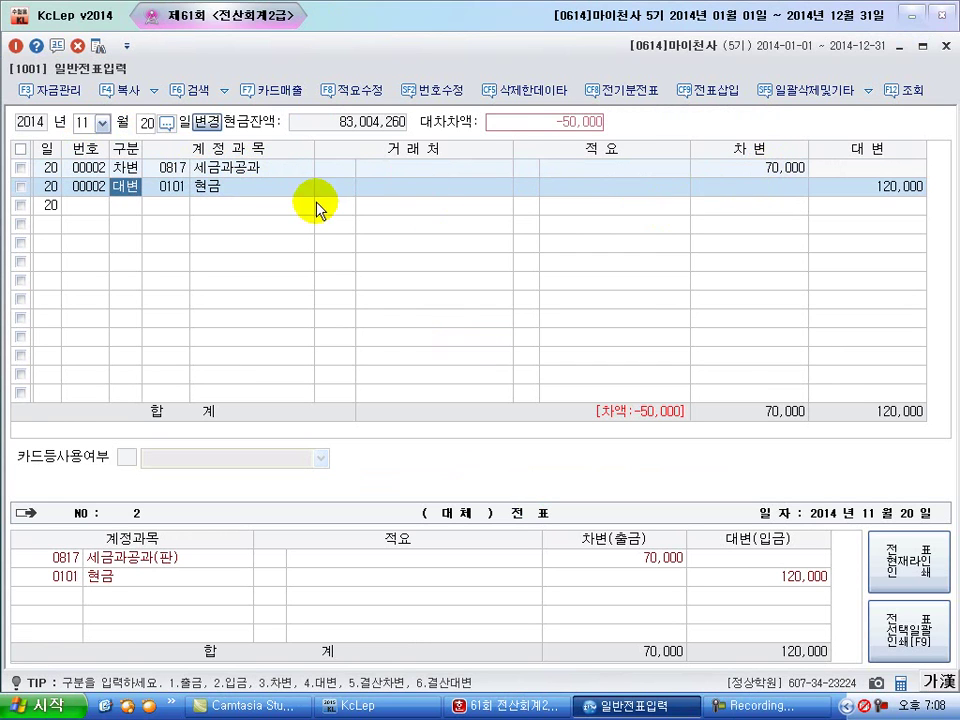
Add a 차변 line for the 인출금 account (0338) with 50,000 to the 11월 20일 voucher
click(133, 207)
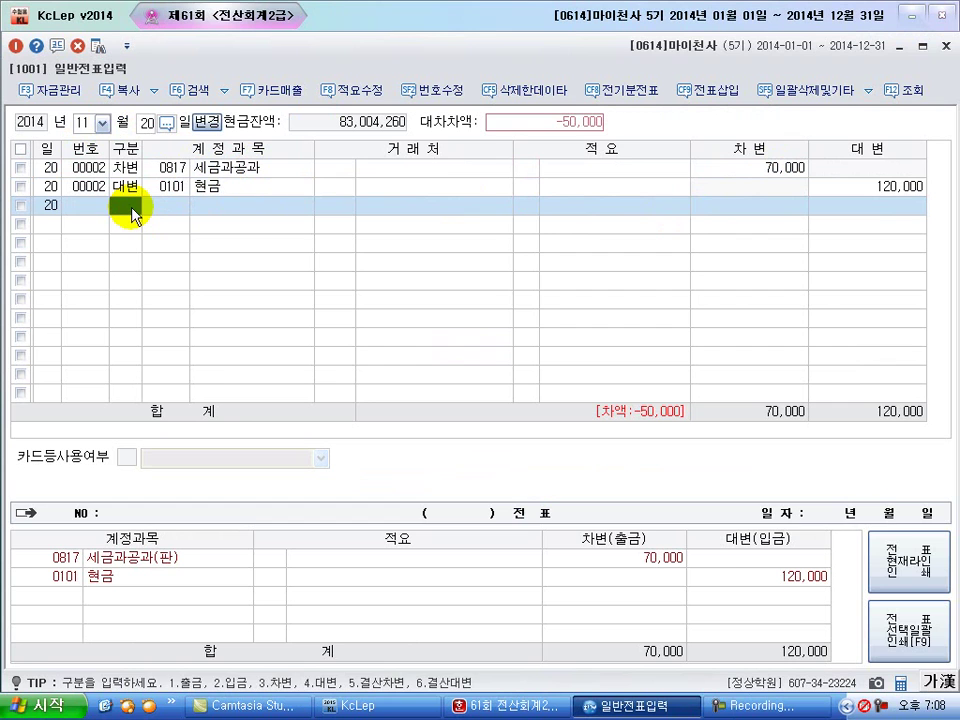
key(3)
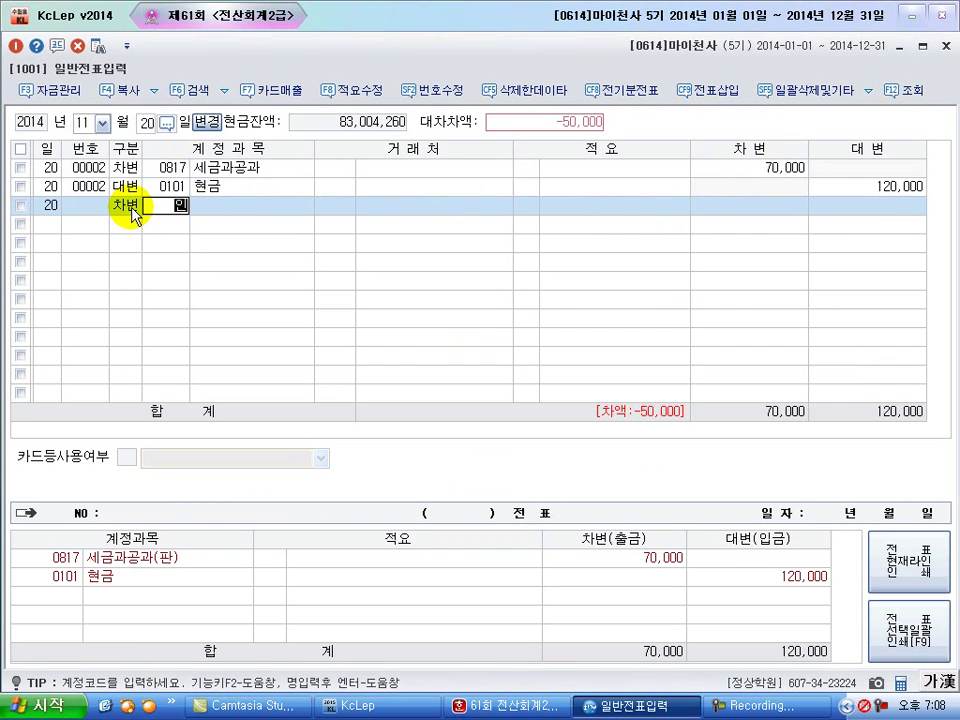
key(Return)
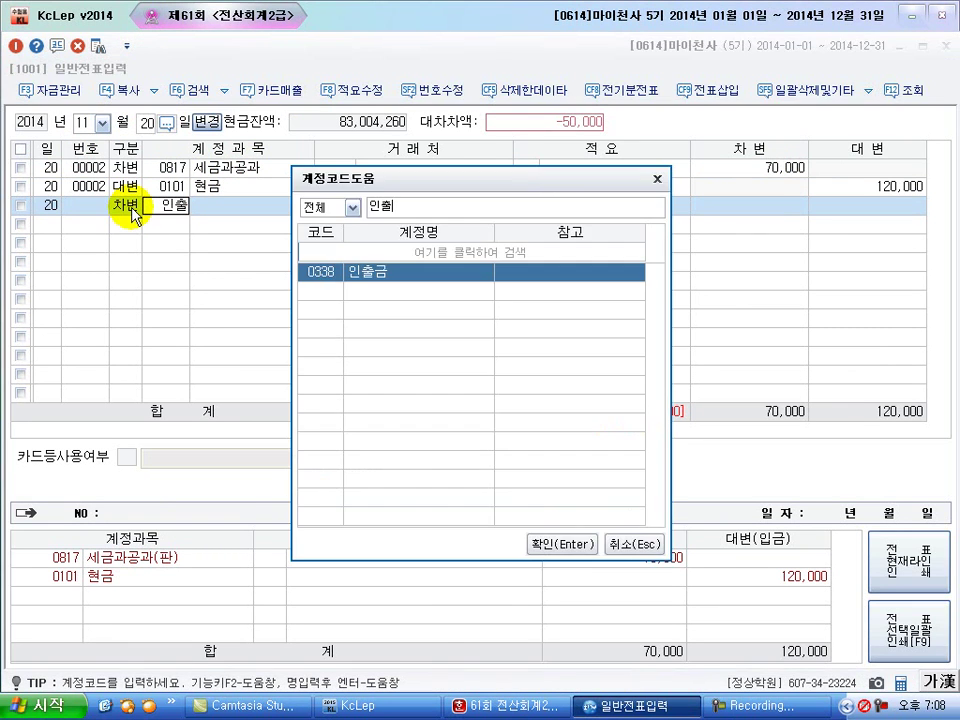
key(Return)
key(Return)
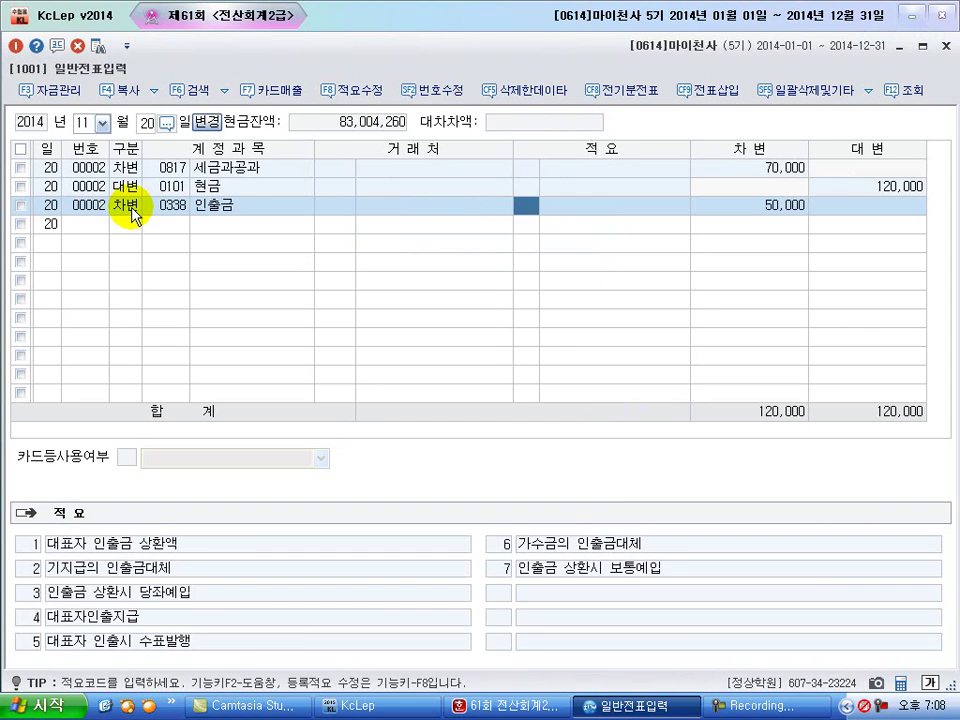
key(Return)
key(Return)
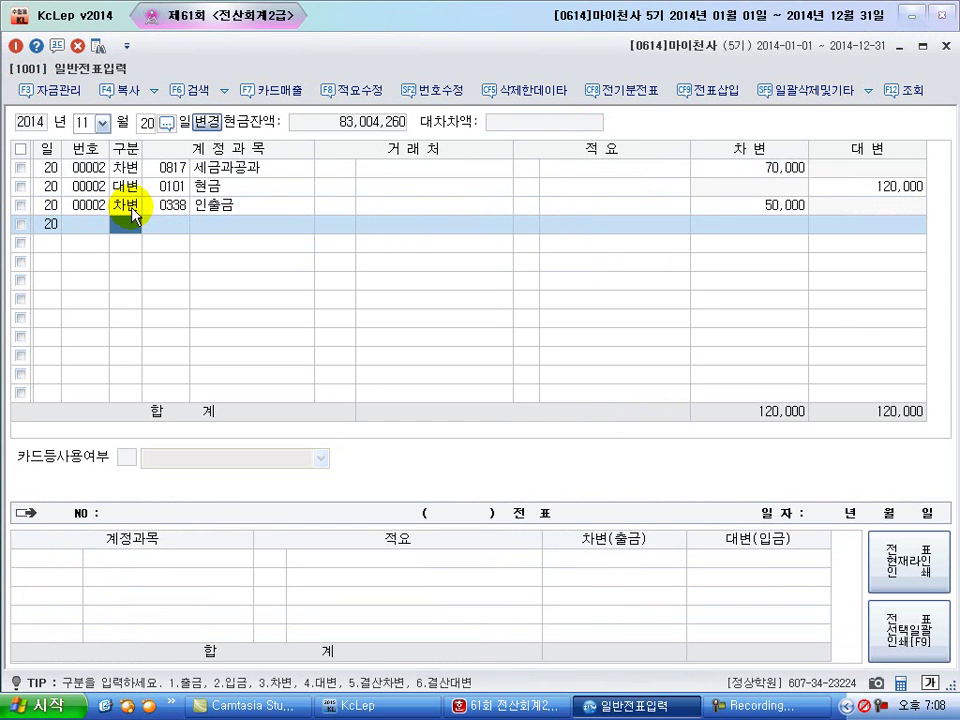
Load the 11월 26일 vouchers and set the 비품 debit amount to 1,500,000
click(147, 124)
text(26)
key(Return)
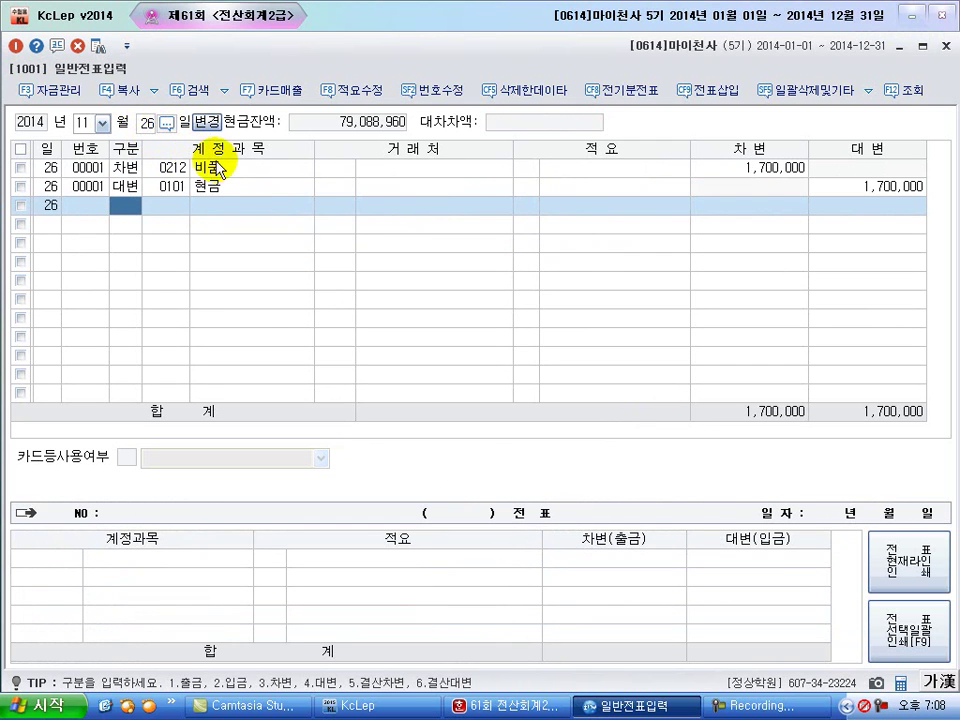
click(775, 170)
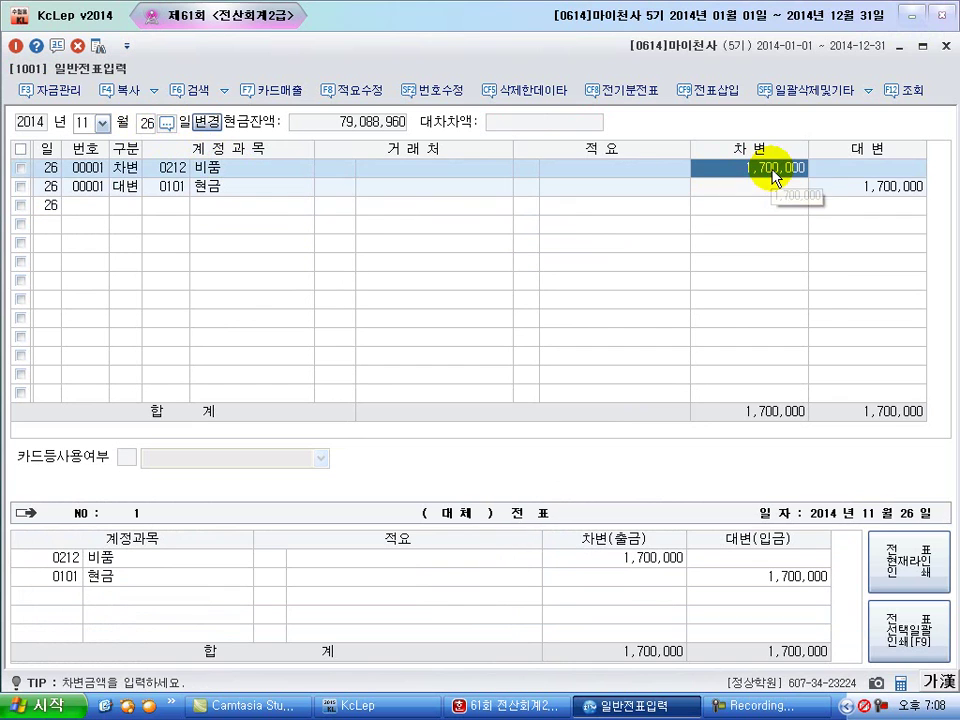
key(BackSpace)
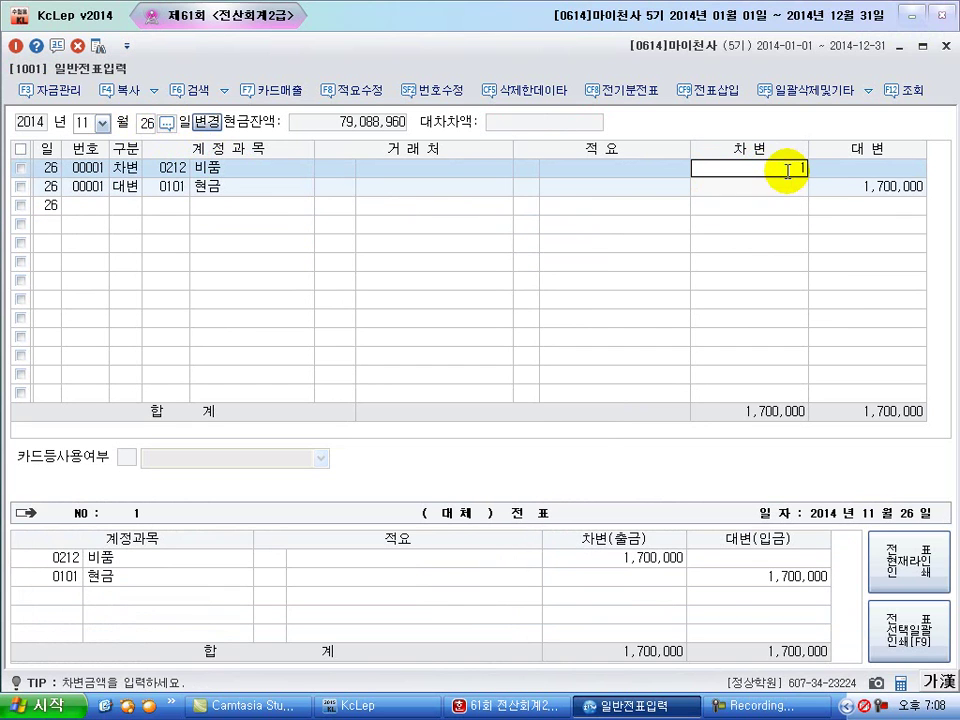
text(1,)
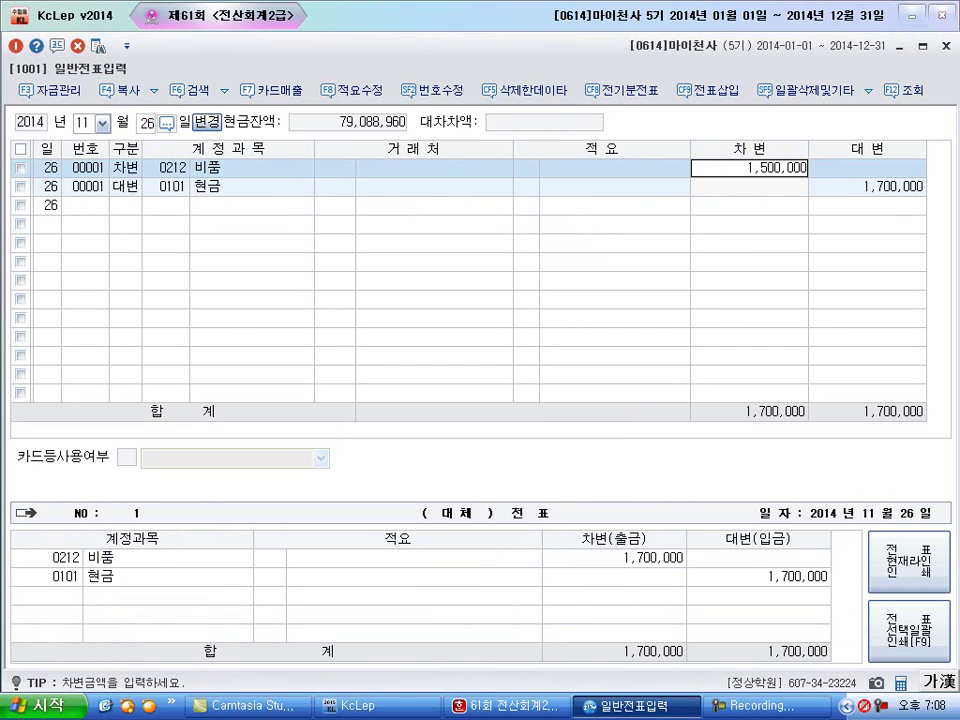
text(500,000)
key(Return)
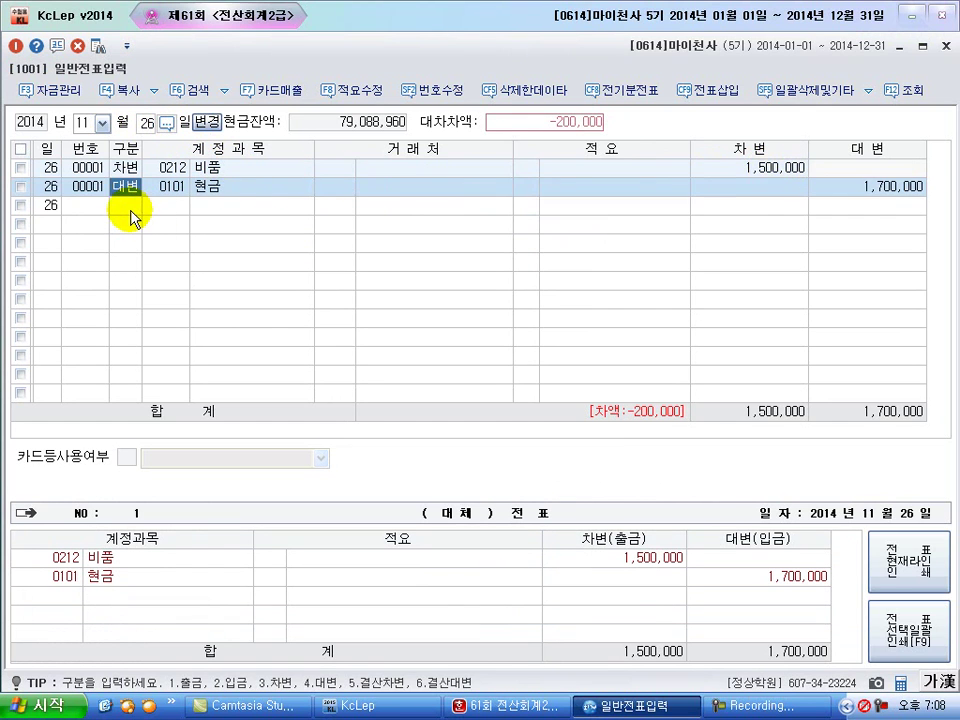
Add a 차변 line for the 판매관리비 소모품비 account (0830) with 200,000 to the 11월 26일 voucher
click(132, 208)
text(3)
key(Return)
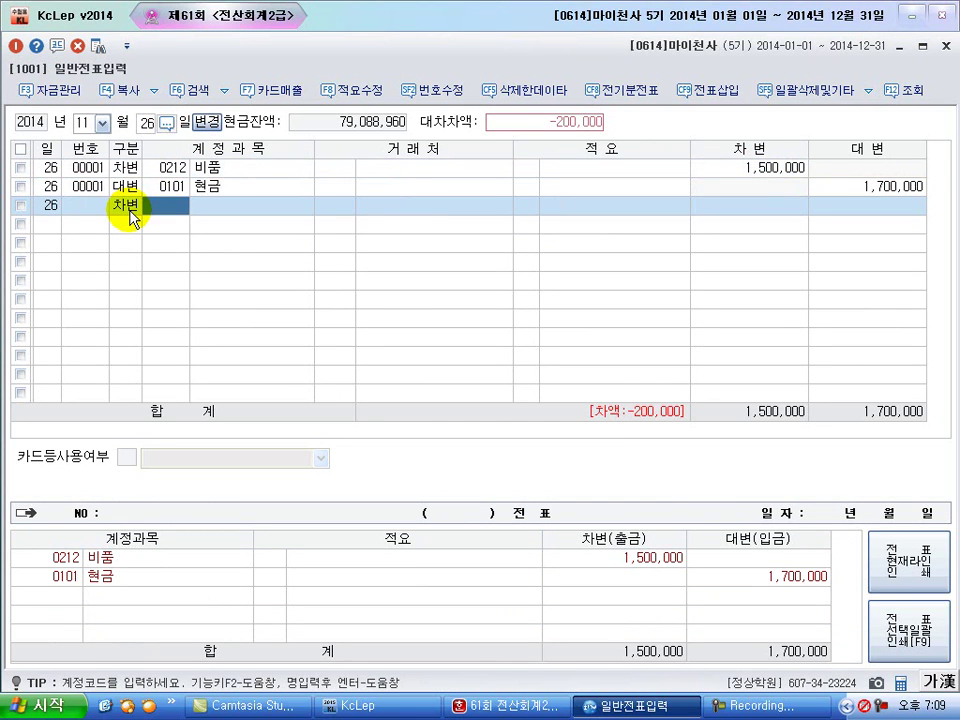
text(소모모)
key(Return)
key(Down)
key(Down)
key(Down)
key(Down)
key(Down)
key(Down)
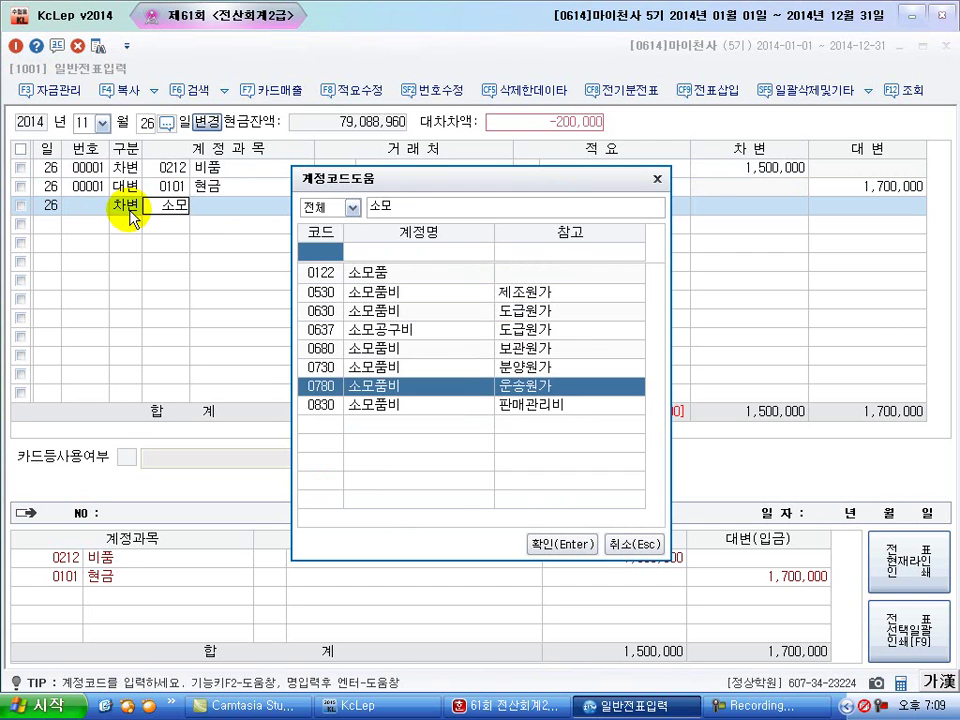
key(Down)
key(Return)
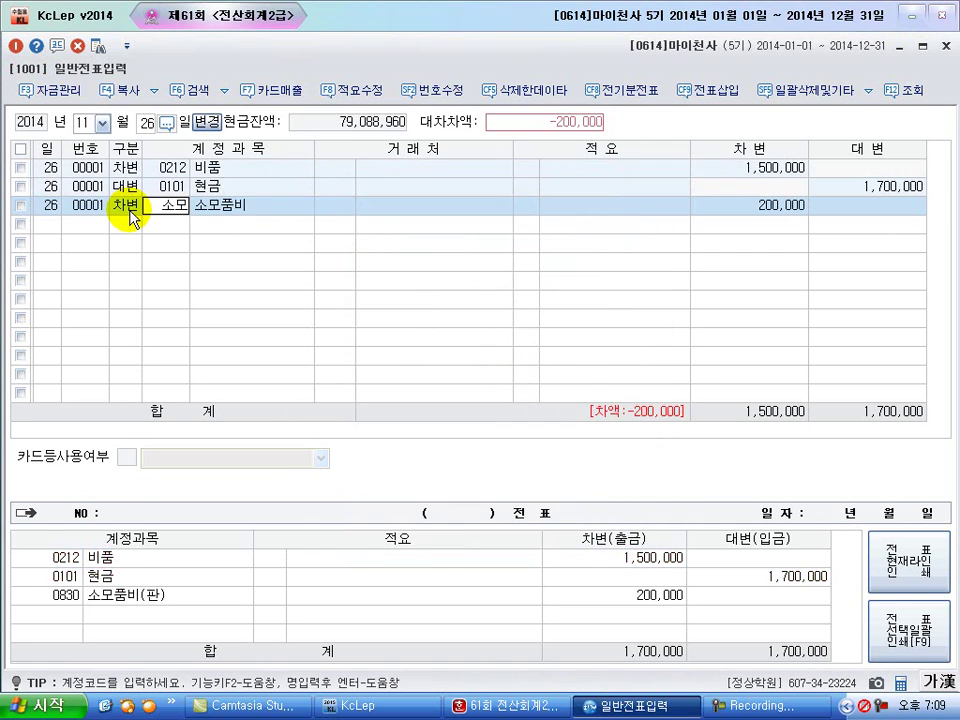
key(Return)
key(Return)
key(Return)
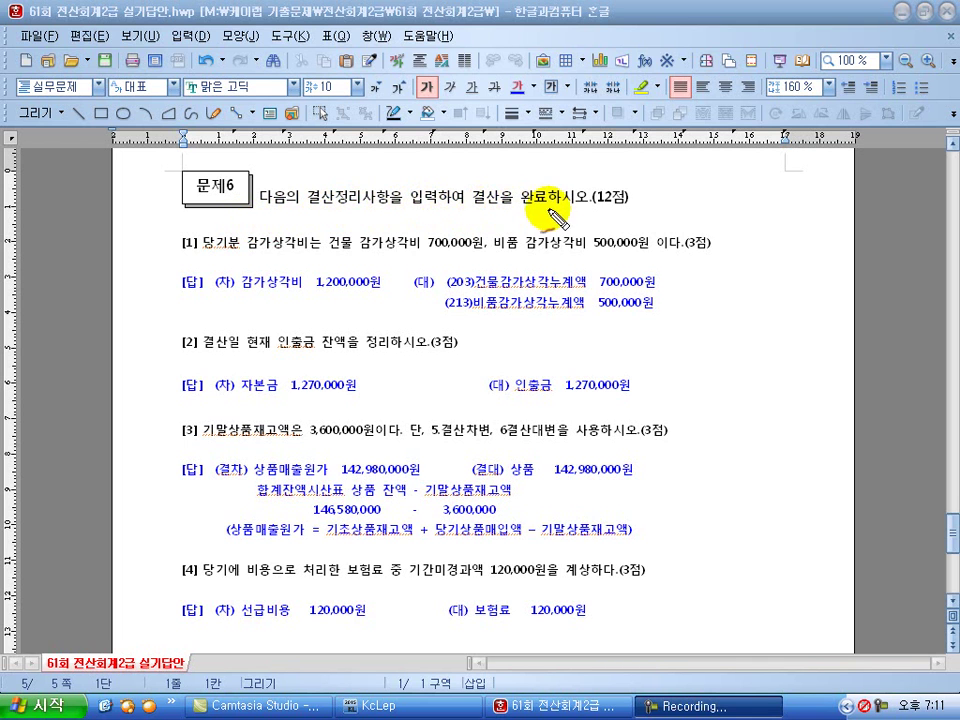
Switch to the 한글 answer document and underline 문제6 question [1] with its 감가상각비, 건물 and 비품 감가상각누계액 answer entries
mouse_move(199, 253)
mouse_down()
mouse_move(600, 255)
mouse_move(680, 268)
mouse_up()
drag(216, 293, 300, 295)
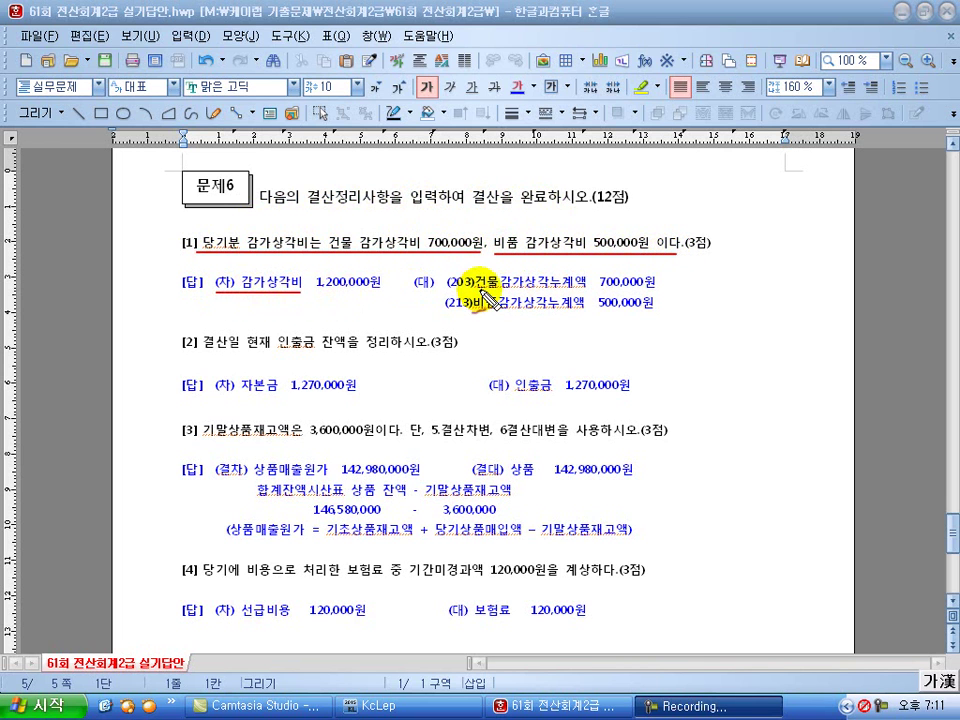
drag(443, 290, 658, 289)
drag(445, 314, 646, 314)
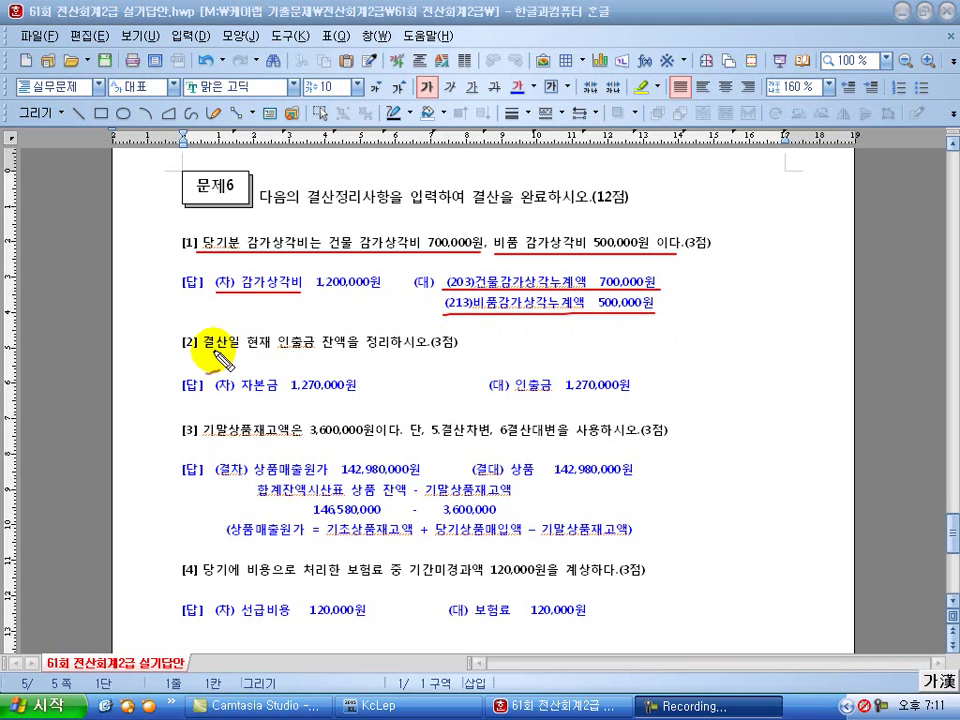
Underline the text of question [2] on the 인출금 balance and question [3] on the 기말상품재고액
drag(205, 352, 440, 352)
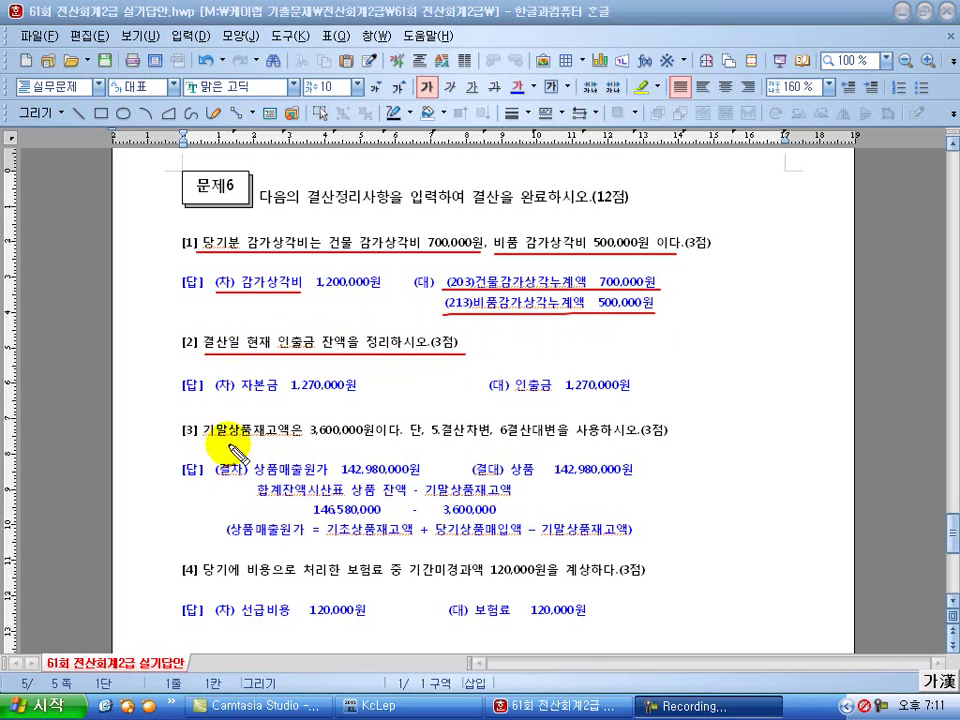
drag(203, 442, 398, 442)
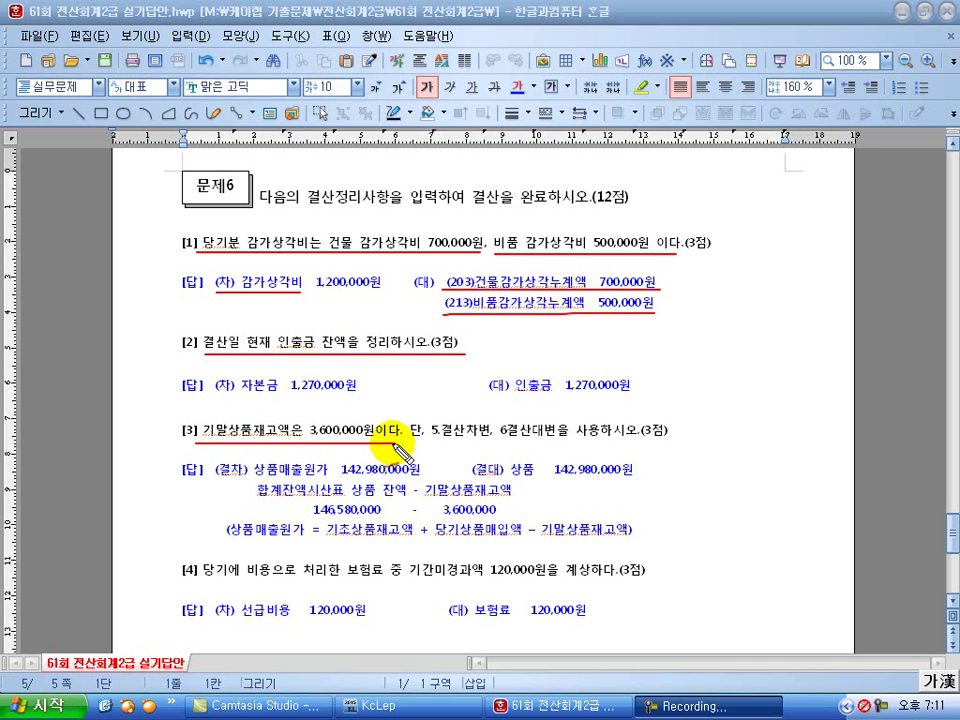
drag(476, 440, 665, 441)
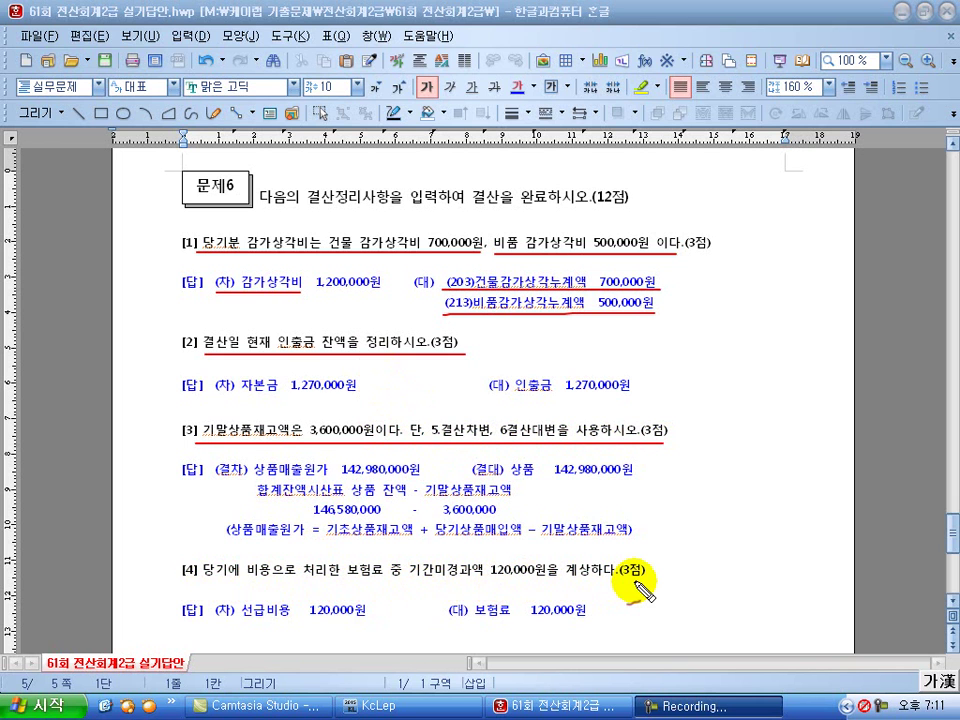
Underline 기간미경과액 120,000원 in question [4] and the 선급비용 and 보험료 entries in its answer
drag(394, 582, 560, 580)
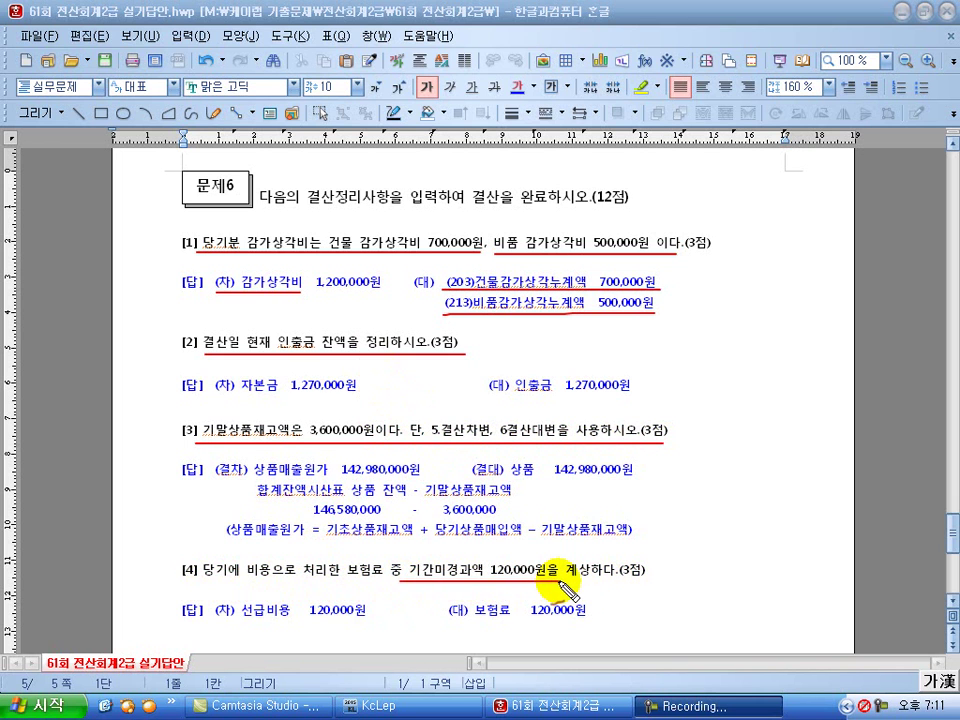
drag(212, 627, 356, 629)
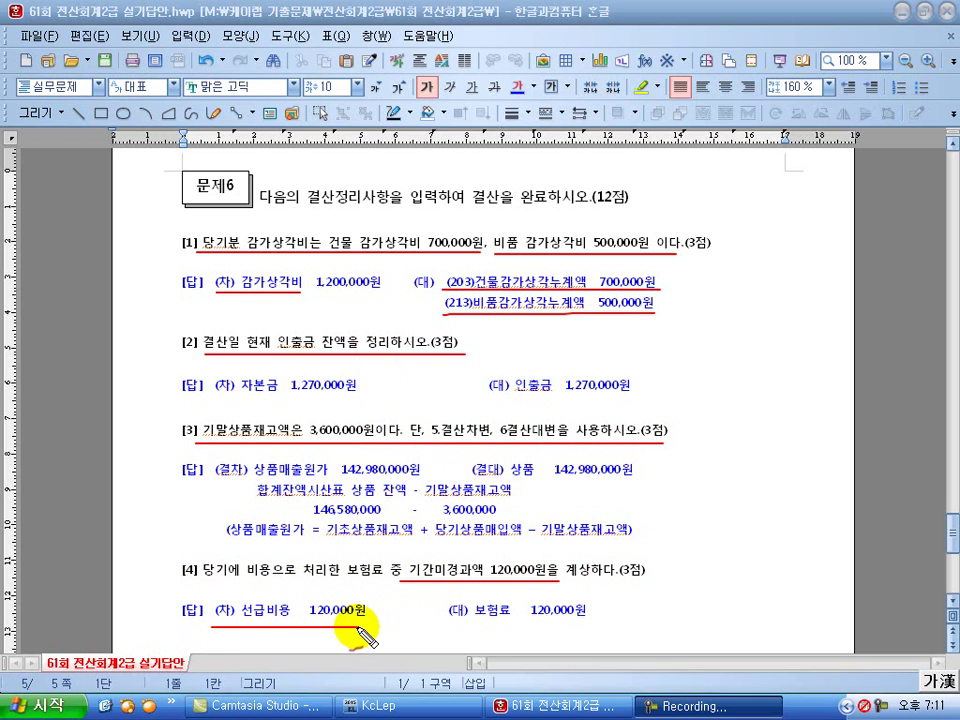
drag(445, 627, 592, 627)
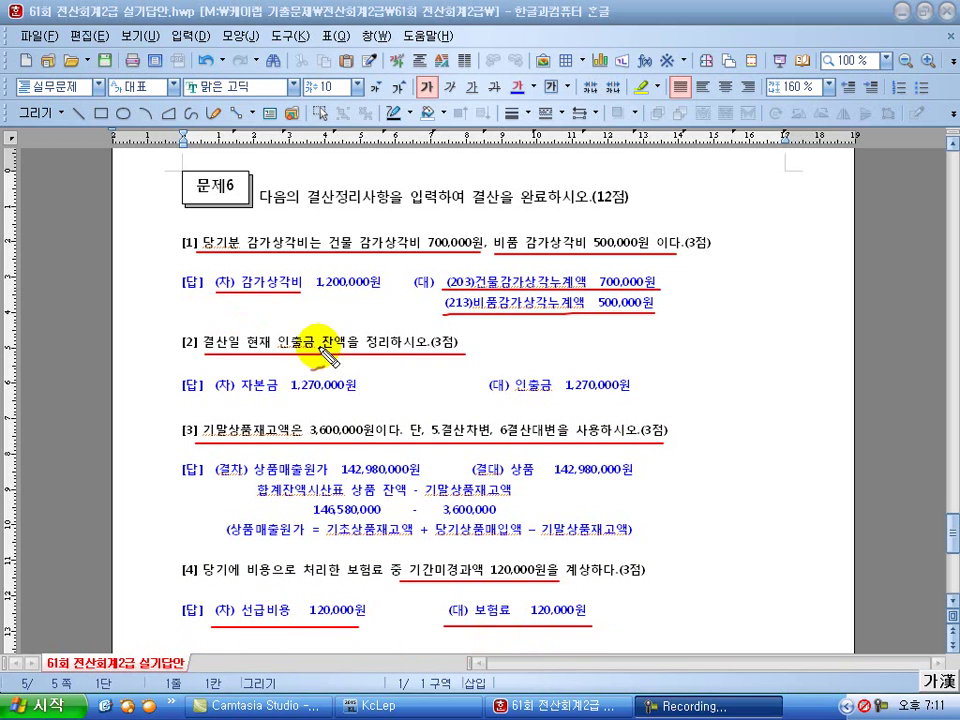
Put a check mark above 인출금 in question [2] and underline 상품매출원가 and 상품 in answer [3]
drag(281, 318, 297, 314)
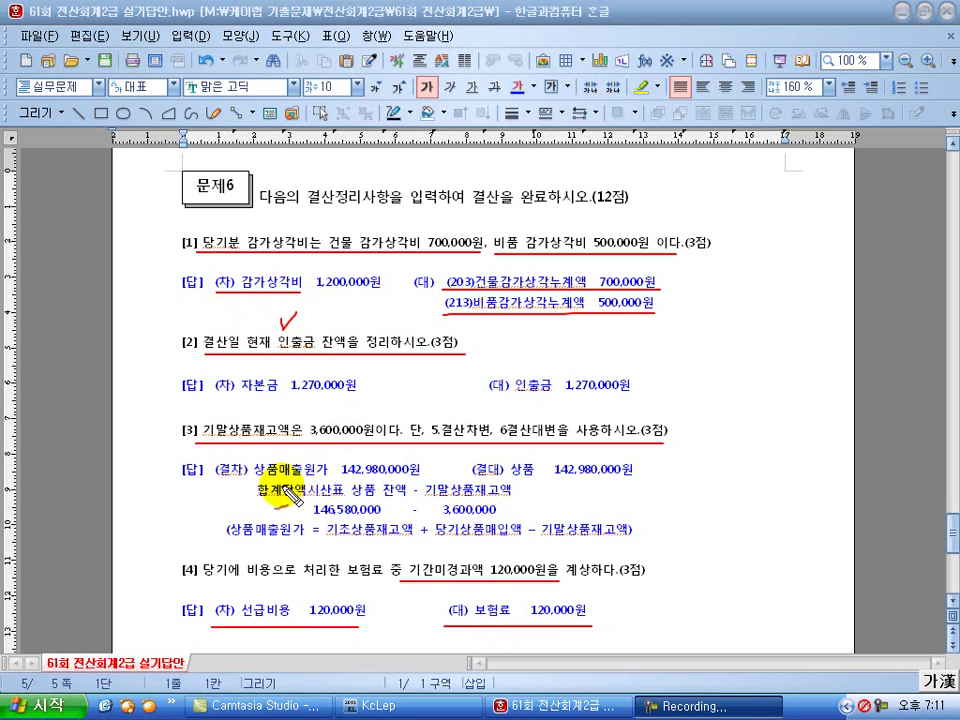
drag(257, 481, 328, 481)
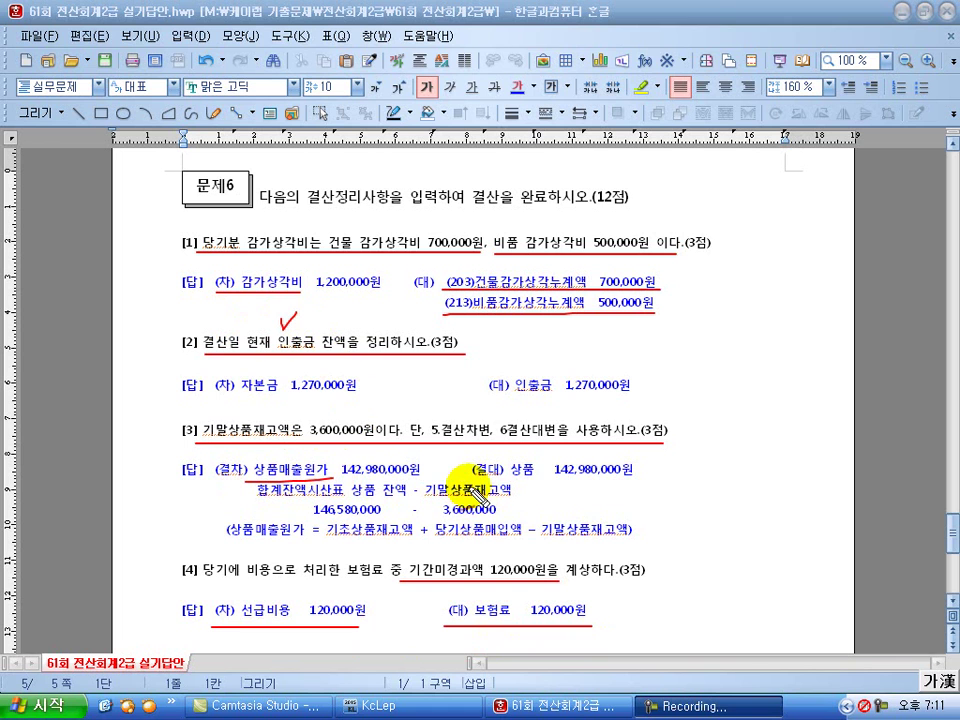
drag(508, 478, 536, 478)
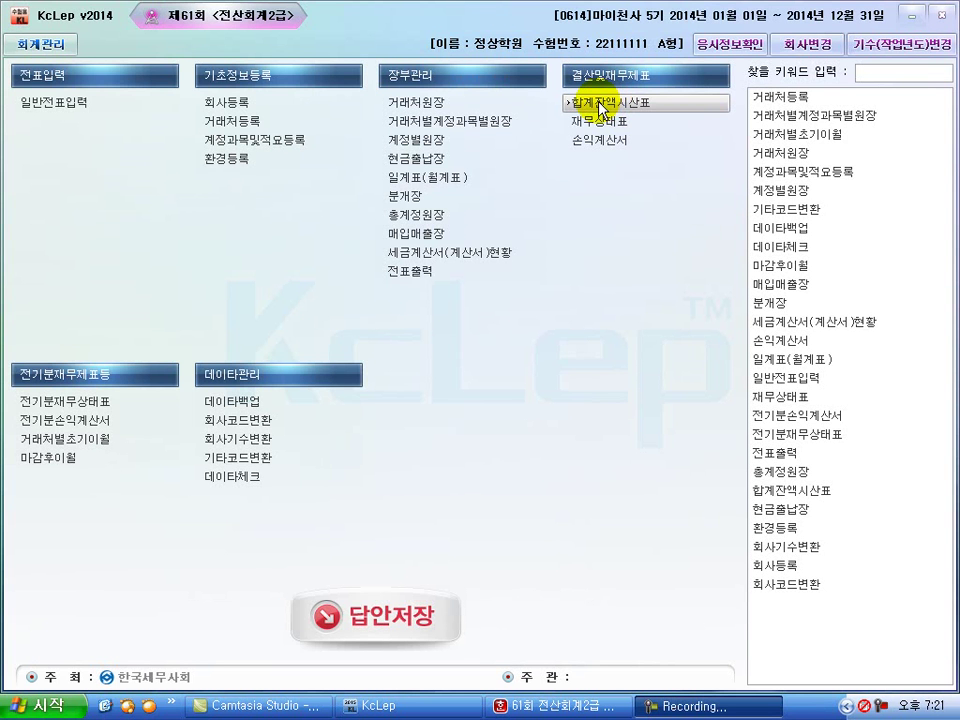
Look up the 합계잔액시산표 as of 31 December 2014 and find the 인출금 balance
click(604, 106)
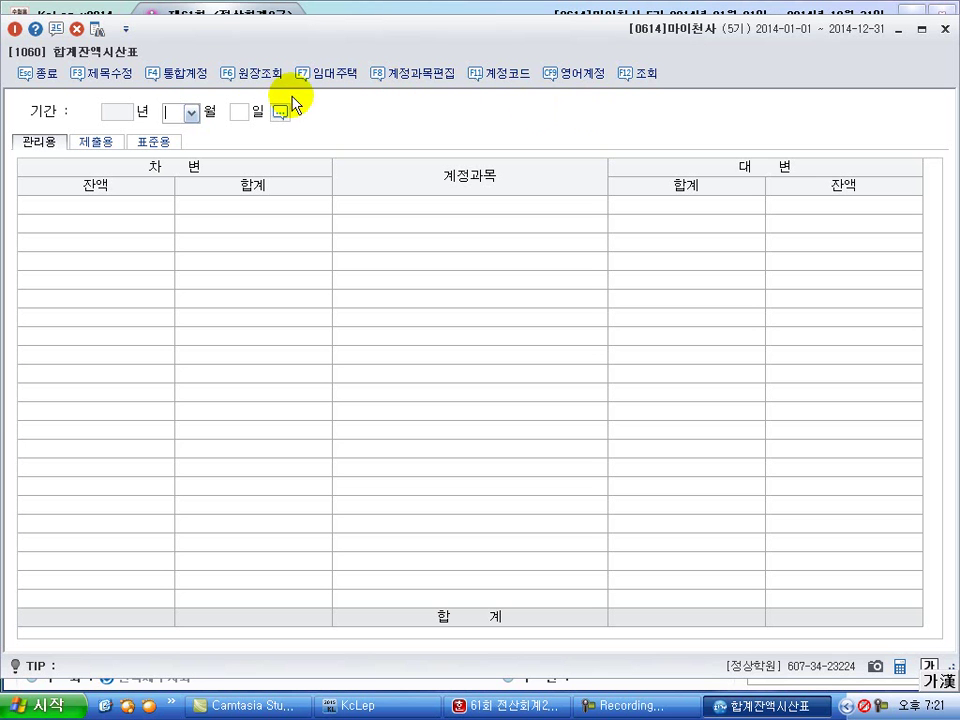
text(123)
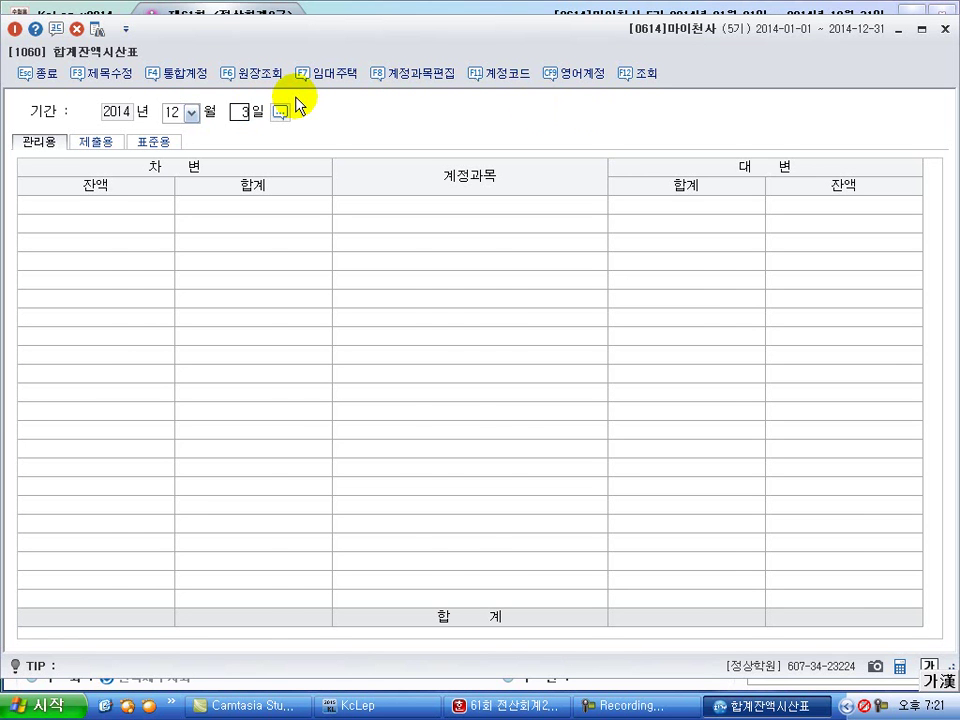
text(1)
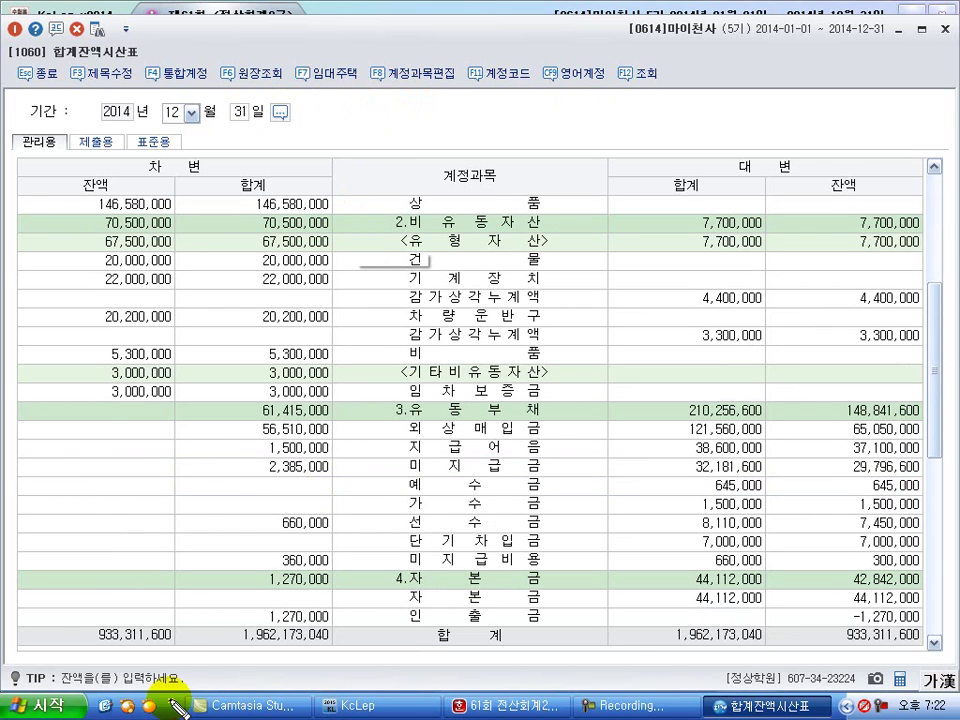
Circle the 인출금 amounts in the trial balance and handwrite the entry 자본금 1,270,000 / 인출금 1,270,000 over it
mouse_move(308, 628)
mouse_down()
mouse_move(271, 628)
mouse_move(257, 608)
mouse_move(336, 605)
mouse_move(328, 628)
mouse_up()
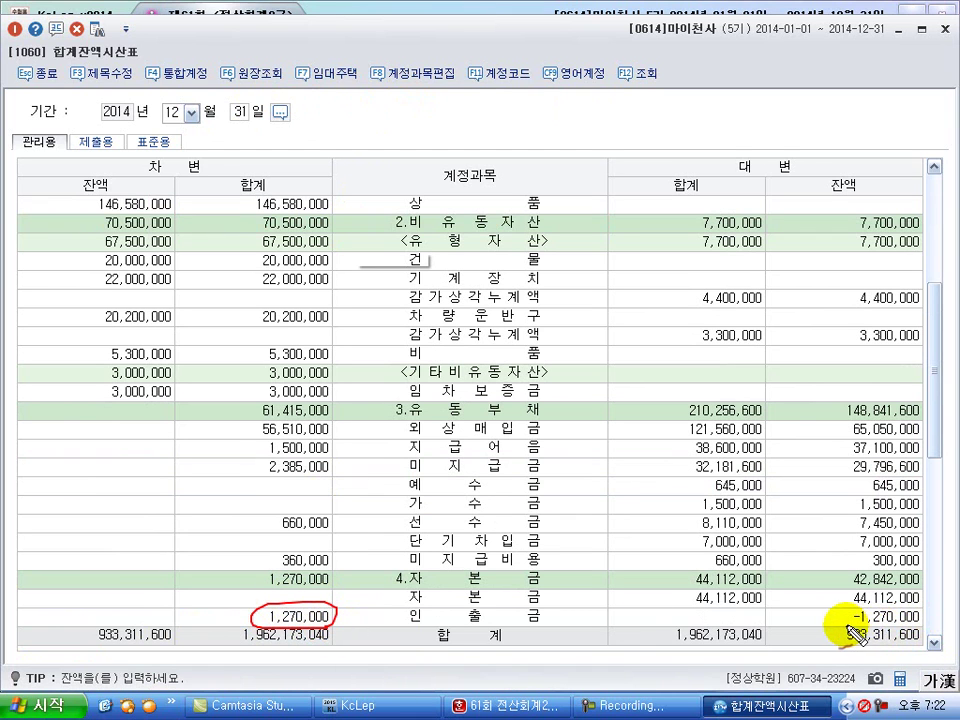
mouse_move(928, 607)
mouse_down()
mouse_move(832, 622)
mouse_move(843, 611)
mouse_up()
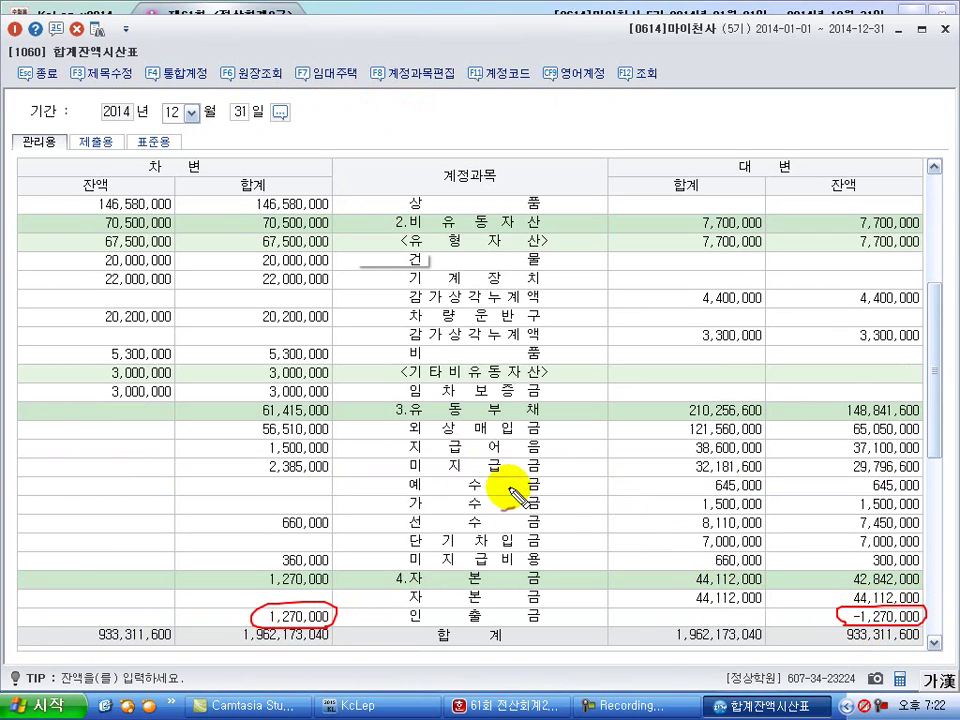
drag(493, 492, 481, 507)
mouse_move(500, 463)
mouse_down()
mouse_move(497, 508)
mouse_move(535, 488)
mouse_move(572, 498)
mouse_move(589, 482)
mouse_move(624, 497)
mouse_move(643, 456)
mouse_move(668, 452)
mouse_move(700, 415)
mouse_up()
mouse_move(745, 456)
mouse_down()
mouse_move(727, 462)
mouse_move(731, 453)
mouse_move(752, 468)
mouse_move(762, 452)
mouse_move(785, 458)
mouse_move(806, 448)
mouse_move(804, 462)
mouse_move(868, 411)
mouse_move(894, 437)
mouse_move(909, 403)
mouse_move(930, 400)
mouse_up()
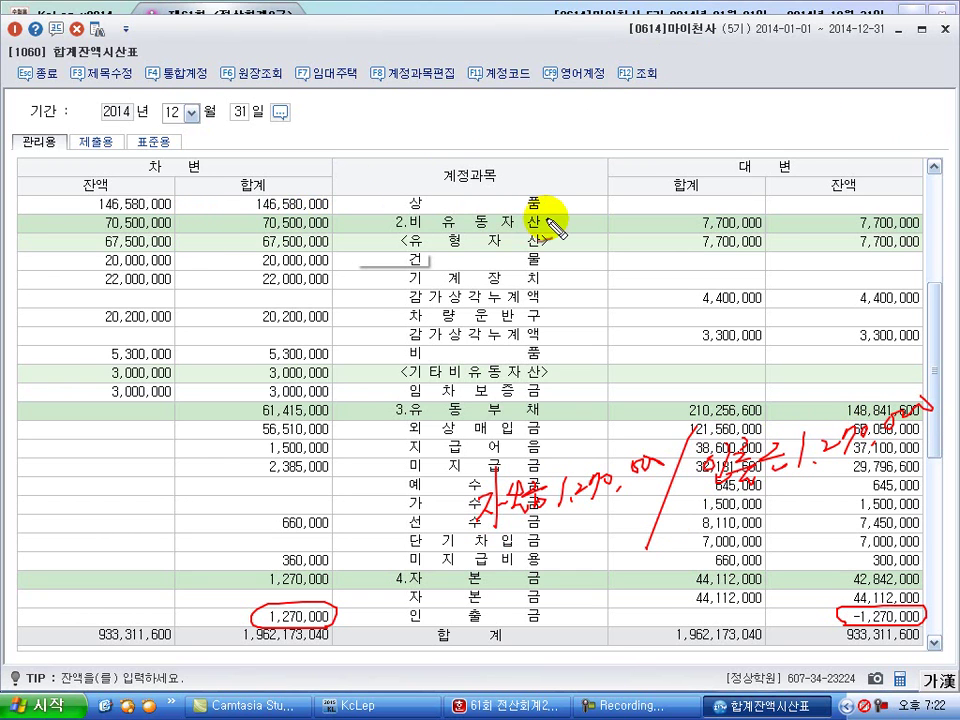
Circle the 상품 balance of 146,580,000 and handwrite the subtraction of 3,600,000 beside it
mouse_move(178, 221)
mouse_down()
mouse_move(100, 228)
mouse_move(129, 171)
mouse_move(182, 167)
mouse_move(176, 214)
mouse_move(218, 212)
mouse_up()
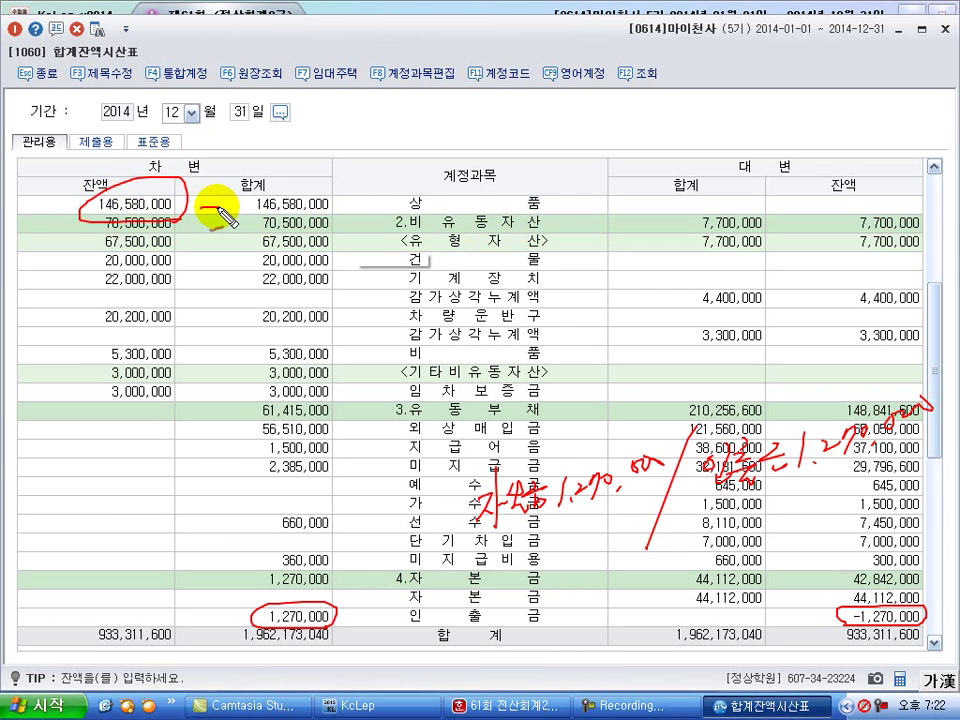
mouse_move(224, 199)
mouse_down()
mouse_move(236, 204)
mouse_move(236, 222)
mouse_up()
drag(259, 167, 266, 196)
drag(276, 193, 288, 211)
drag(301, 184, 377, 180)
click(364, 178)
drag(361, 187, 379, 186)
Handwrite the cost-of-sales entry 상품매출원가 142,980,000 / 상품 over the trial balance, with the amount beside each account
mouse_move(218, 268)
mouse_down()
mouse_move(192, 299)
mouse_move(222, 290)
mouse_up()
mouse_move(222, 272)
mouse_down()
mouse_move(235, 270)
mouse_move(222, 302)
mouse_move(252, 272)
mouse_move(262, 292)
mouse_move(282, 278)
mouse_move(310, 278)
mouse_move(306, 229)
mouse_move(311, 279)
mouse_move(332, 261)
mouse_move(382, 262)
mouse_up()
drag(387, 240, 404, 236)
drag(486, 184, 464, 276)
mouse_move(547, 208)
mouse_down()
mouse_move(583, 197)
mouse_move(597, 205)
mouse_move(580, 212)
mouse_move(604, 217)
mouse_move(587, 224)
mouse_up()
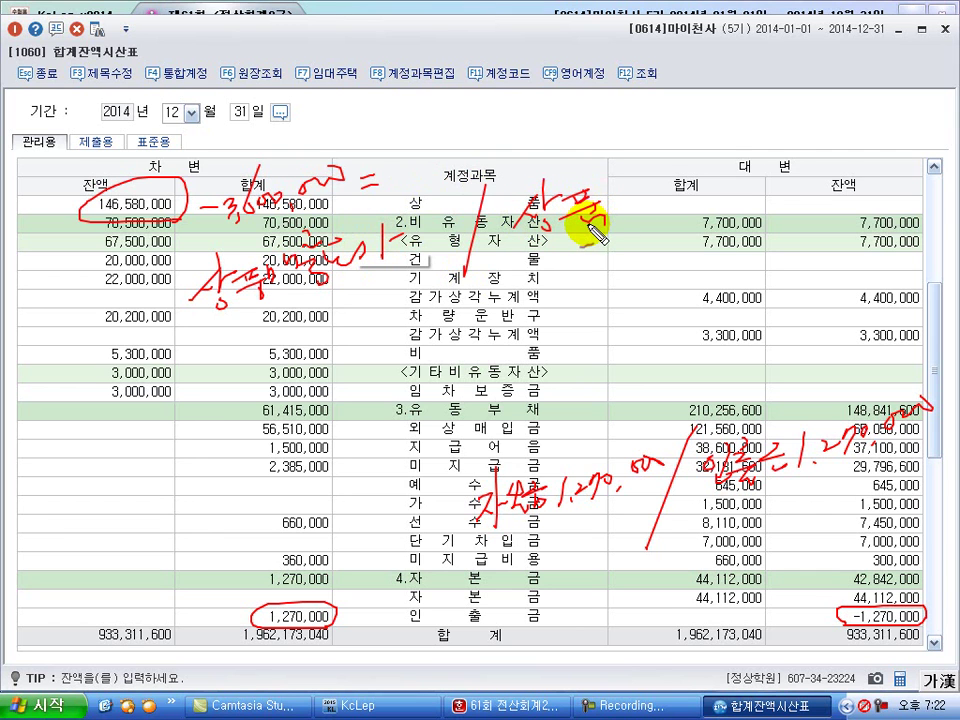
mouse_move(298, 300)
mouse_down()
mouse_move(321, 321)
mouse_move(339, 296)
mouse_move(351, 325)
mouse_move(372, 262)
mouse_move(385, 287)
mouse_move(447, 240)
mouse_up()
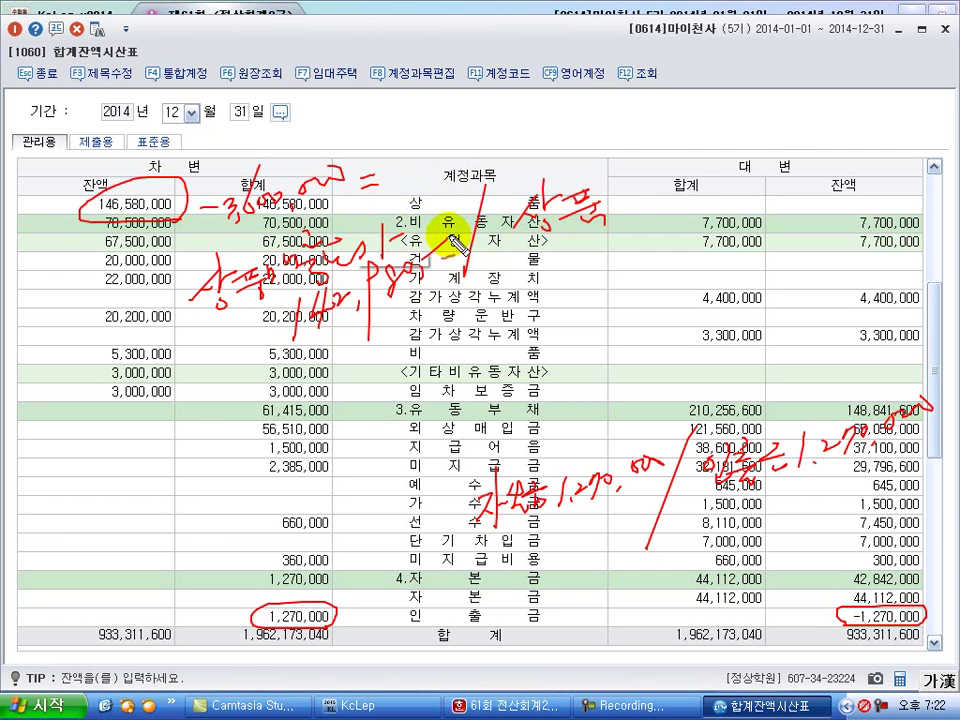
mouse_move(625, 182)
mouse_down()
mouse_move(631, 213)
mouse_move(658, 186)
mouse_up()
mouse_move(656, 178)
mouse_down()
mouse_move(643, 214)
mouse_move(699, 154)
mouse_move(748, 172)
mouse_move(823, 150)
mouse_up()
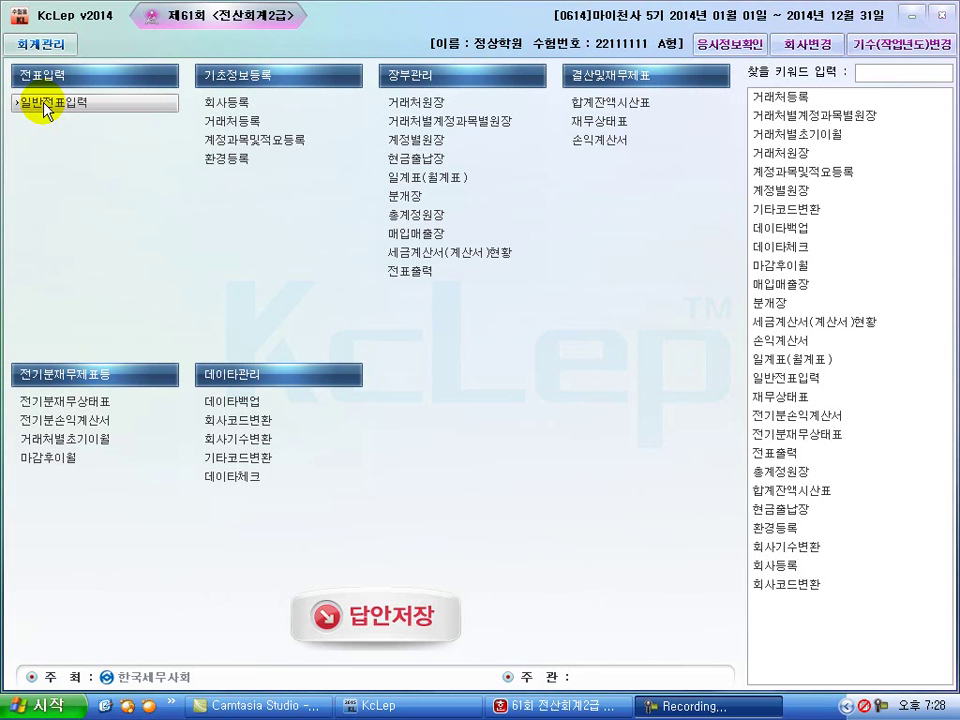
Open 일반전표입력 for 31 December 2014 and set the first voucher line to 차변
click(46, 104)
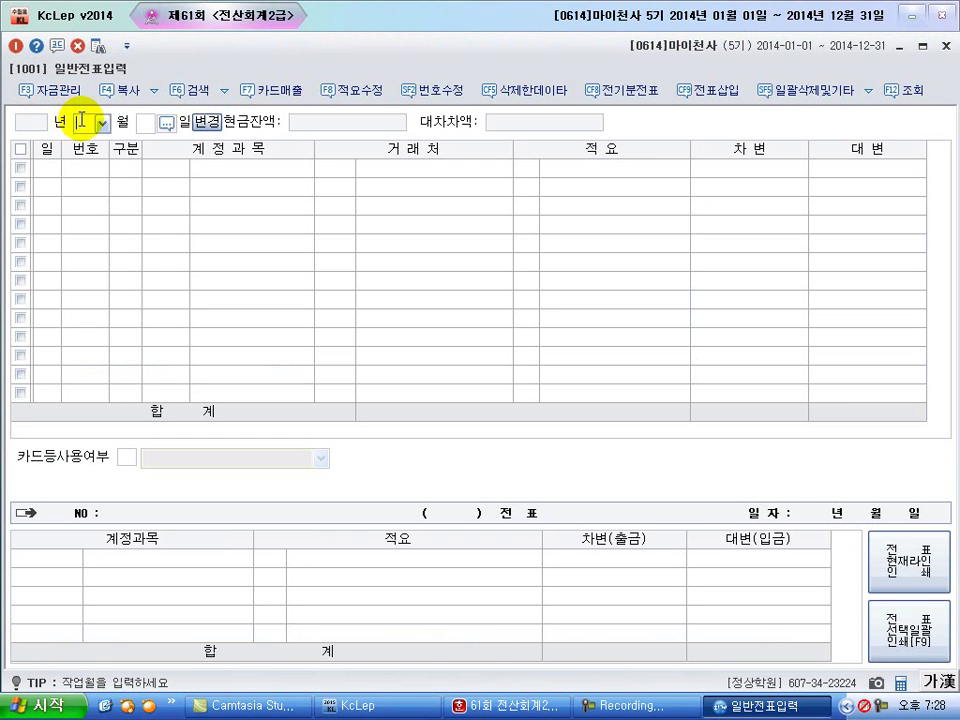
text(12313)
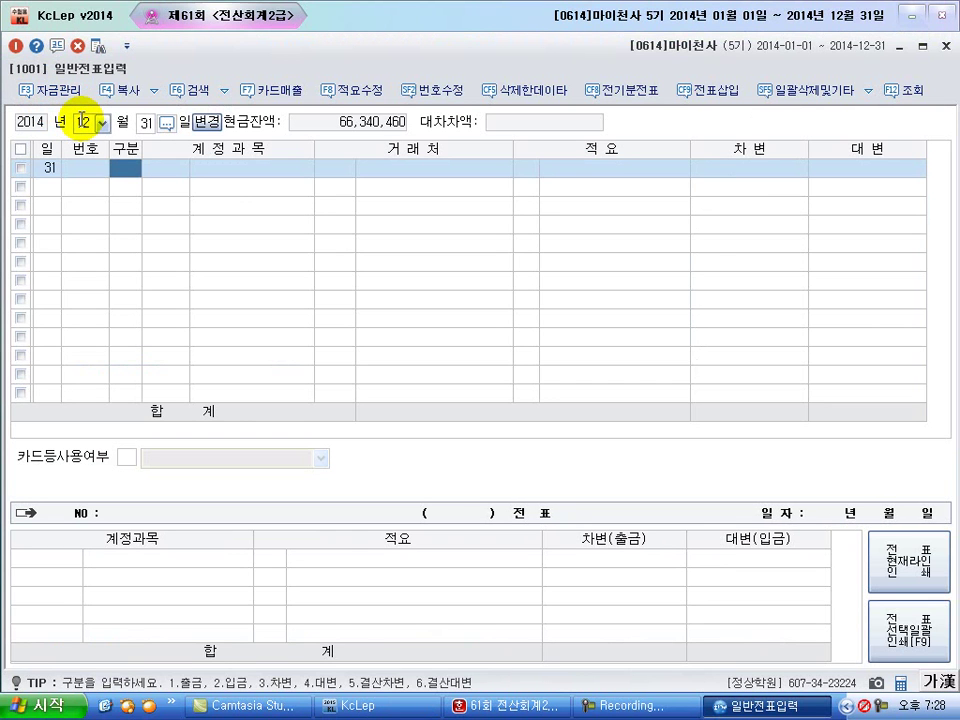
key(Return)
Enter 감가상각비 of the 판매관리비 group (0818) as the debit account with an amount of 1,200,000
text(2가)
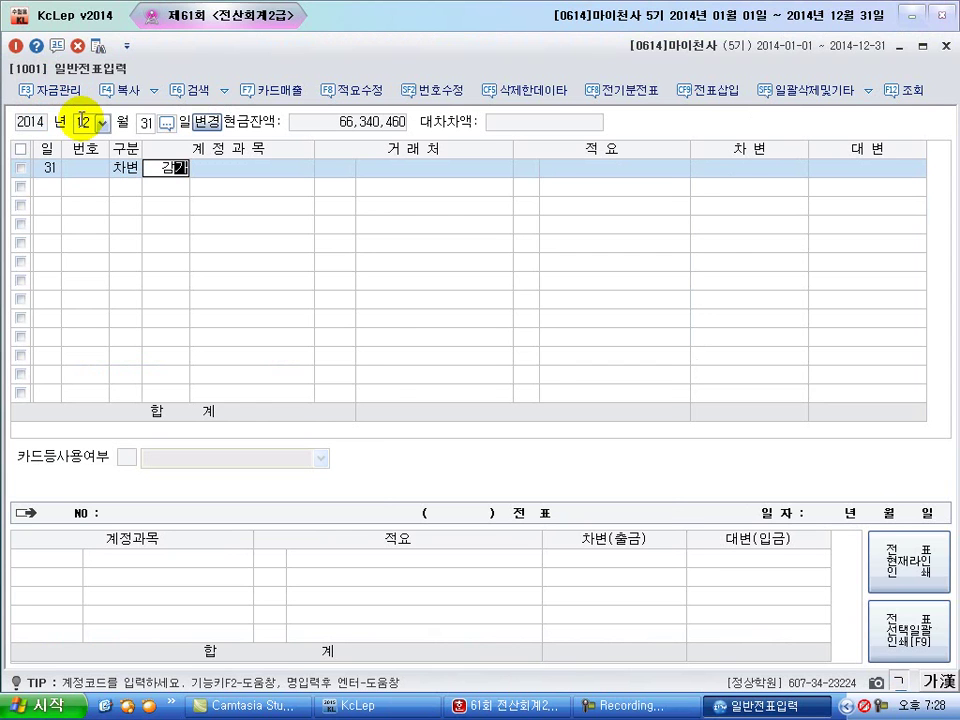
text(상)
key(Return)
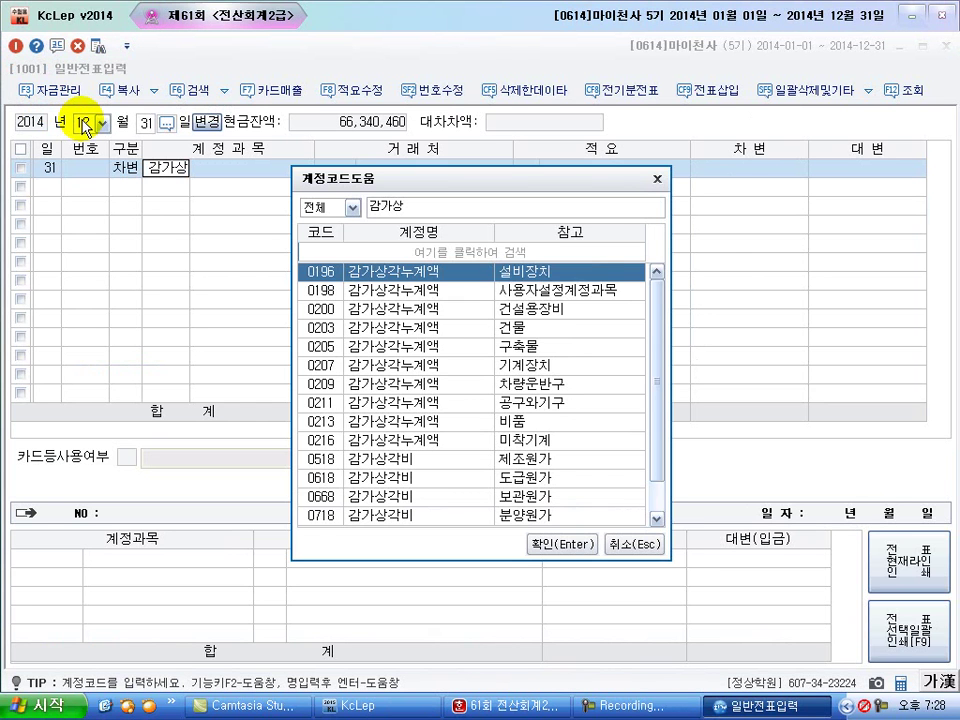
key(Down)
key(Down)
key(Down)
key(Down)
key(Down)
key(Down)
key(Down)
key(Down)
key(Down)
key(Down)
key(Down)
key(Down)
key(Down)
key(Down)
key(Down)
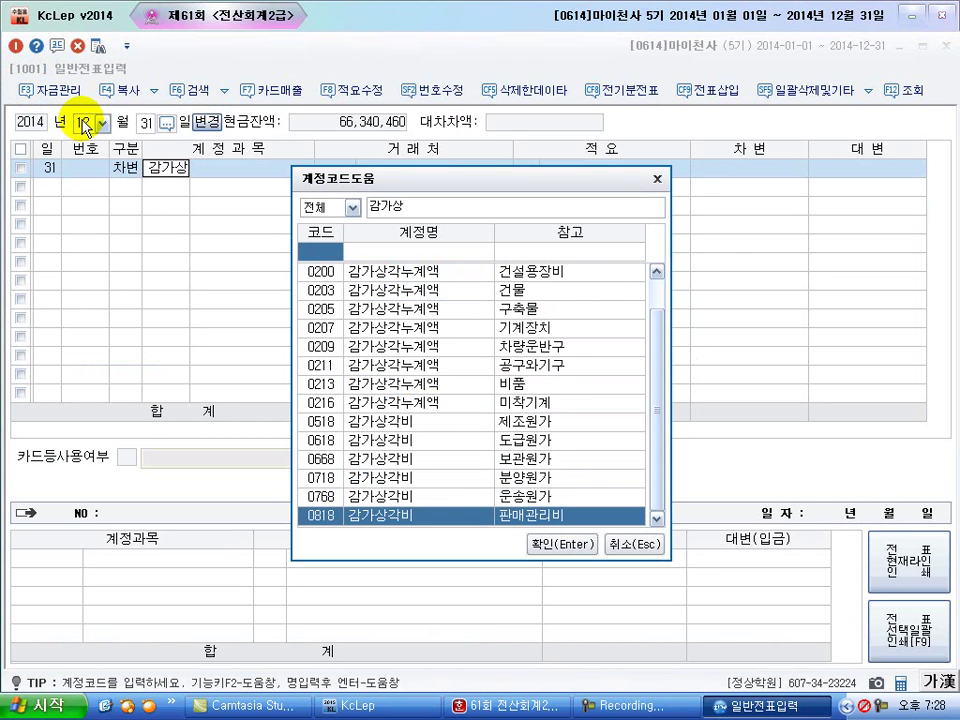
key(Return)
key(Return)
key(Return)
text(120)
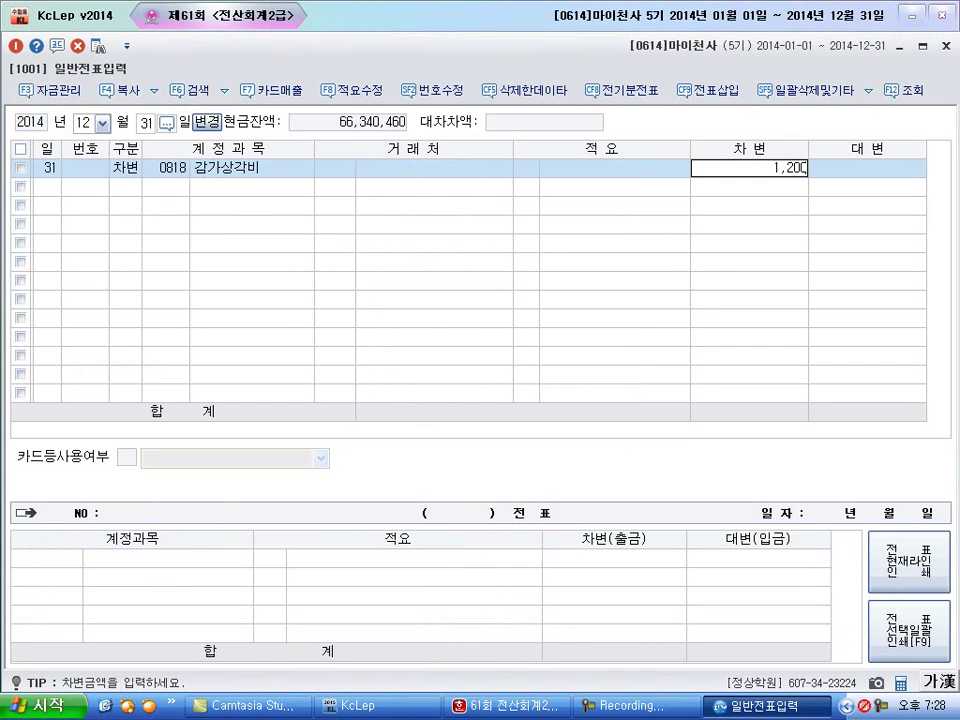
key(Return)
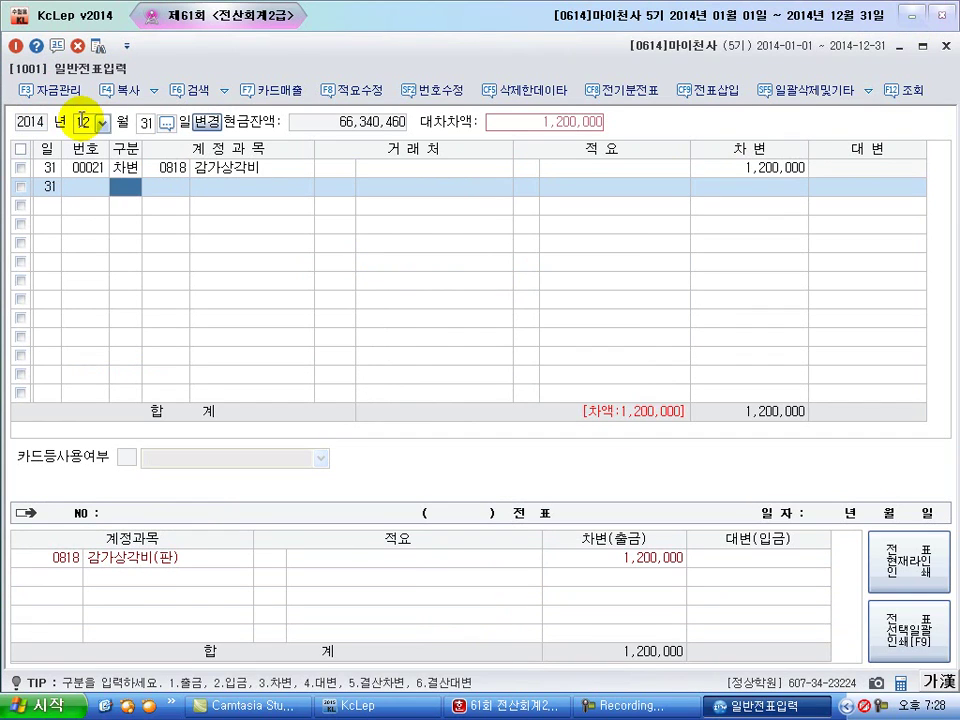
Add a credit line for the 감가상각누계액 of 건물 (0203) to the depreciation voucher
key(4)
key(Return)
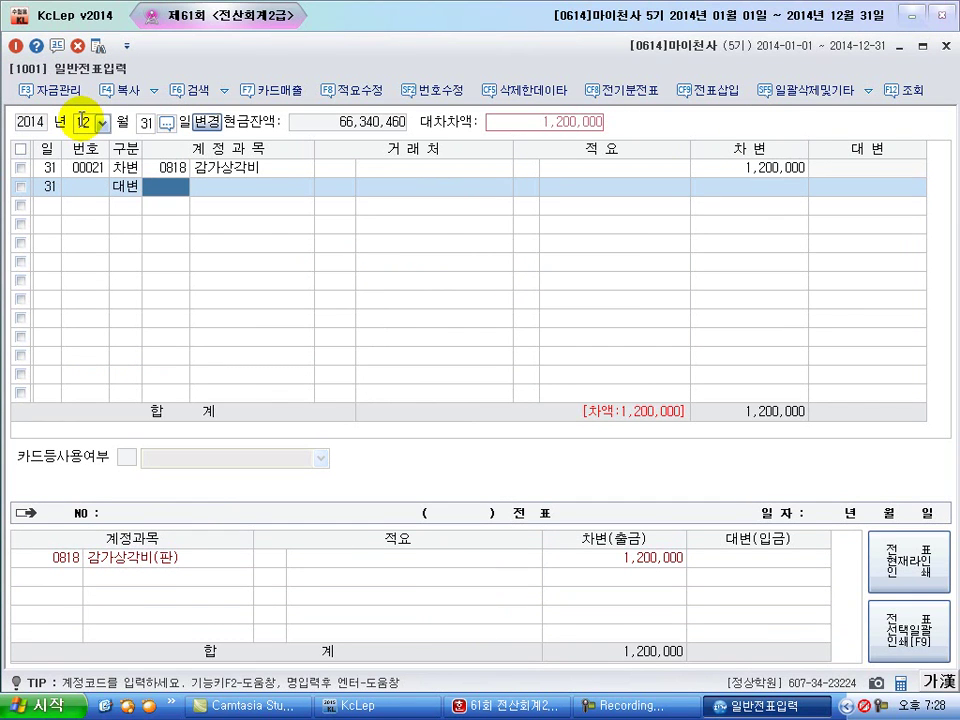
text(2개)
key(Return)
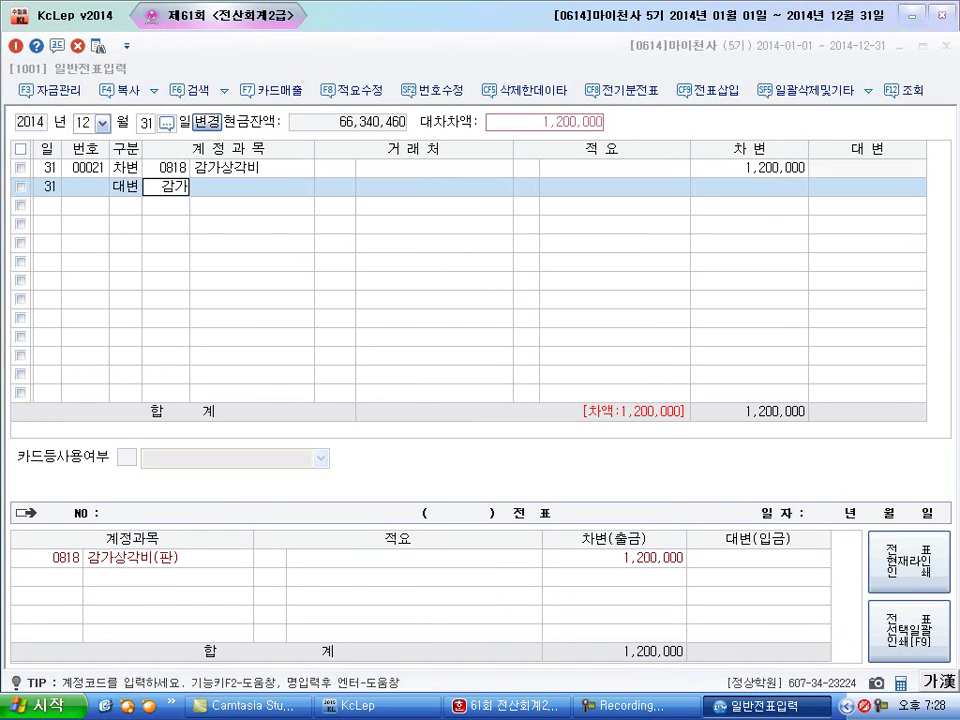
key(Down)
key(Down)
key(Down)
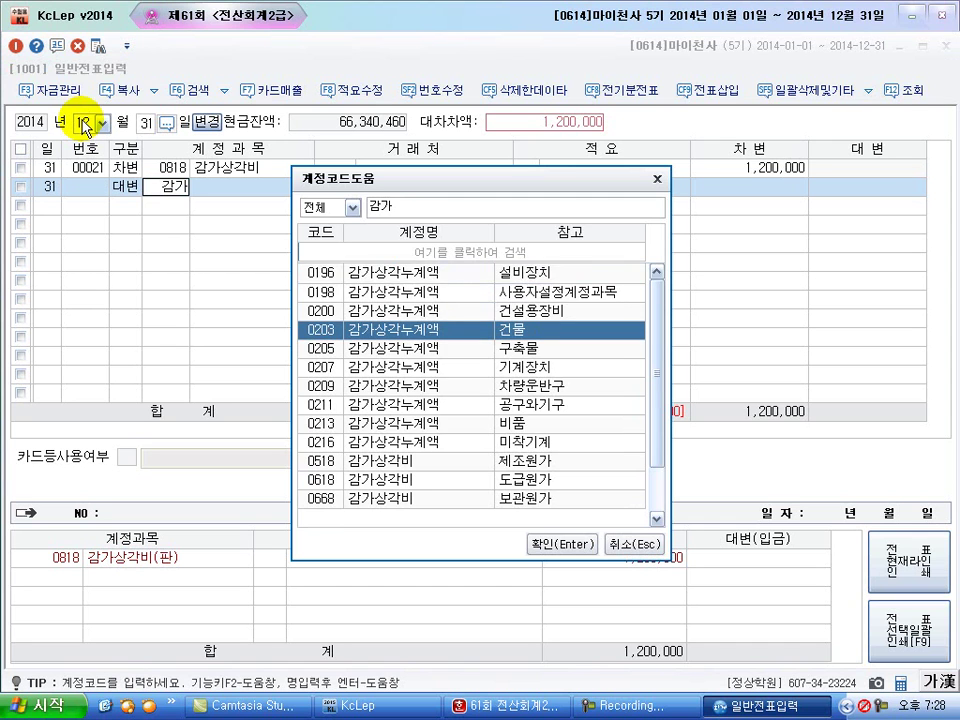
key(Return)
key(Return)
key(Return)
key(Return)
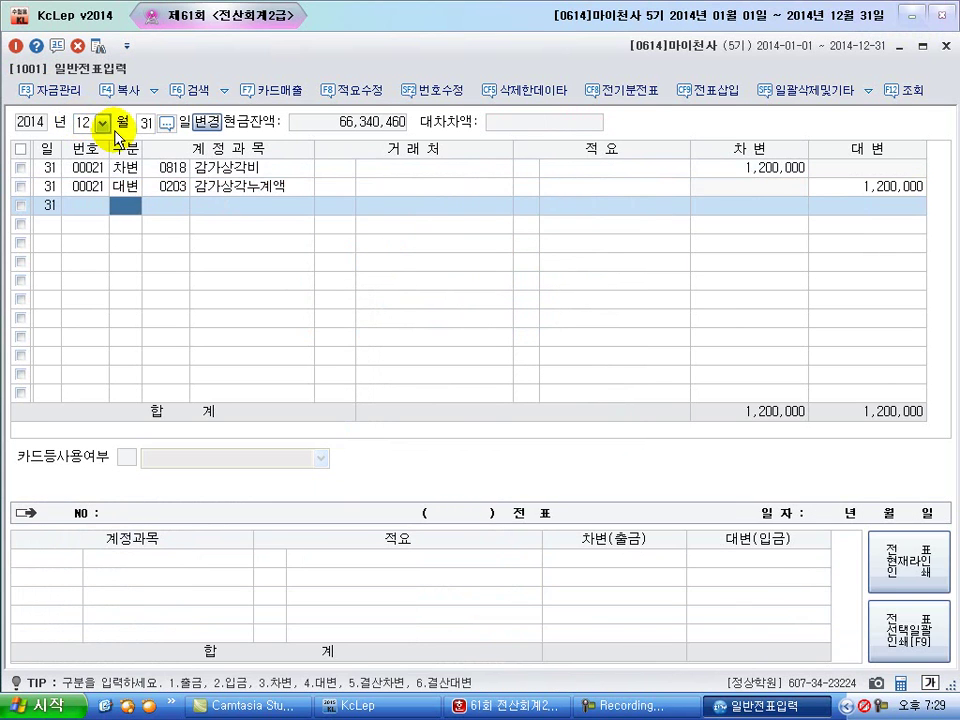
Set the credit amount of the 건물 감가상각누계액 line to 700,000
click(853, 189)
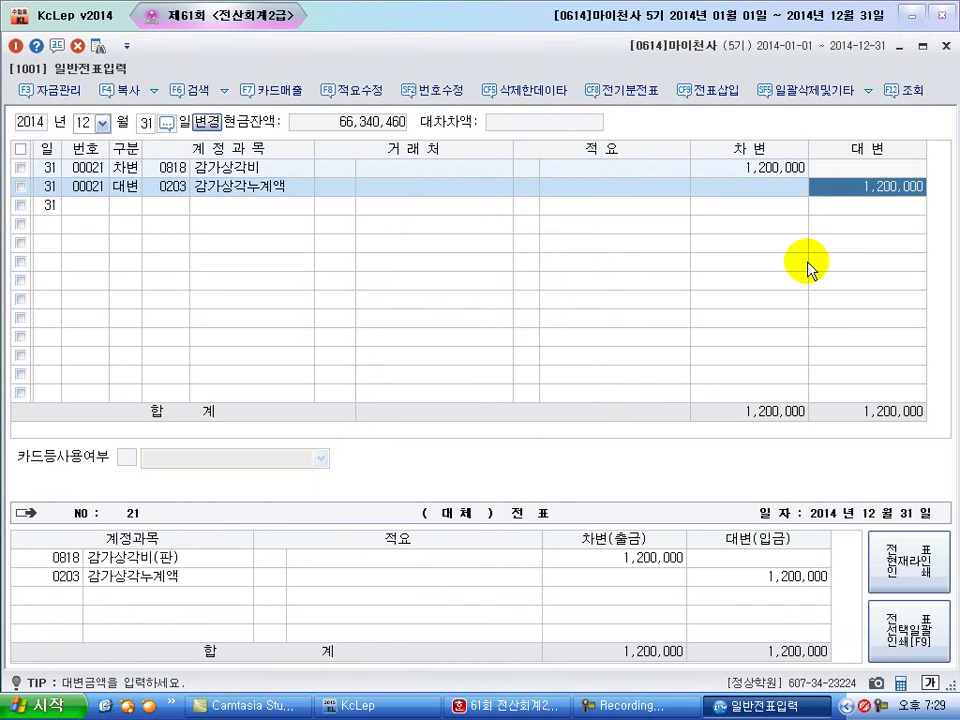
text(700,000)
key(Return)
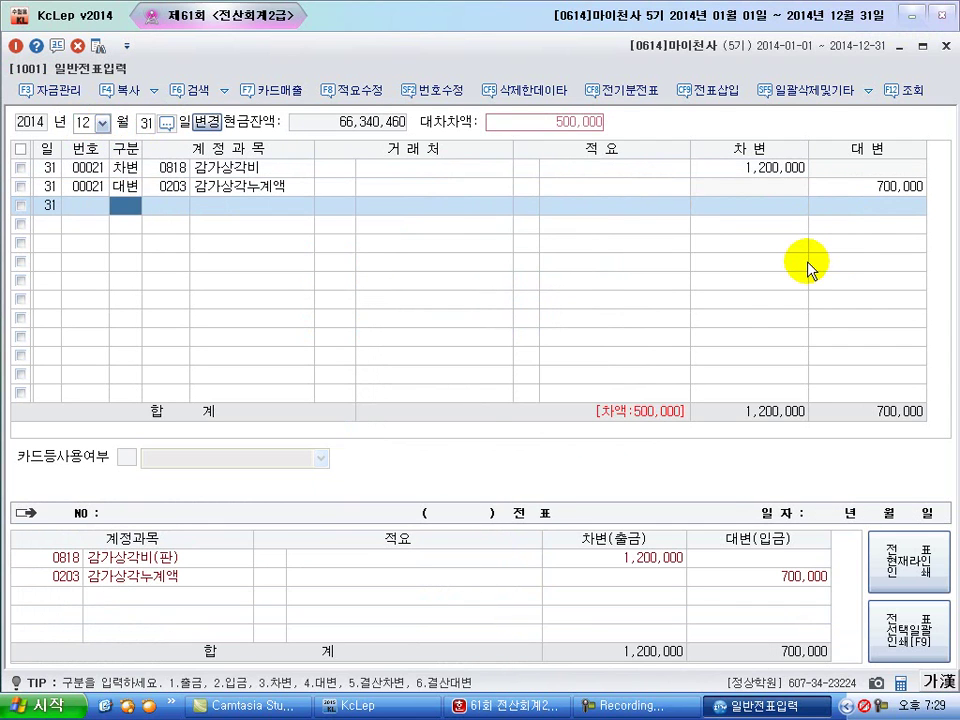
Add a credit line for the 감가상각누계액 of 비품 (0213) with an amount of 500,000
text(4ㄱㅏㅁ개)
key(Return)
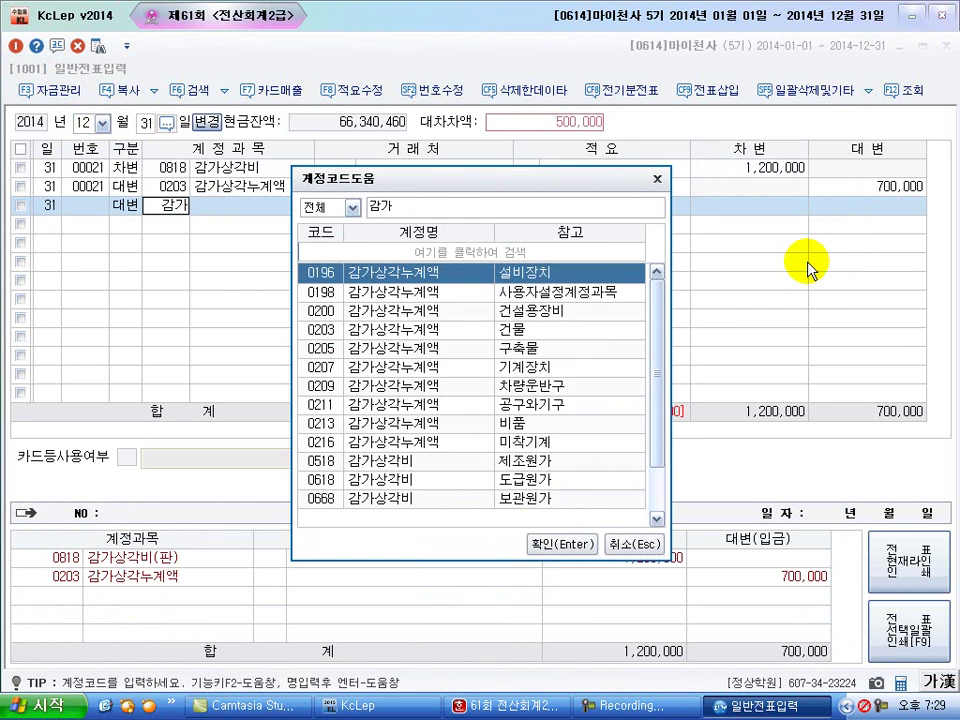
key(Down)
key(Down)
key(Down)
key(Down)
key(Down)
key(Down)
key(Down)
key(Down)
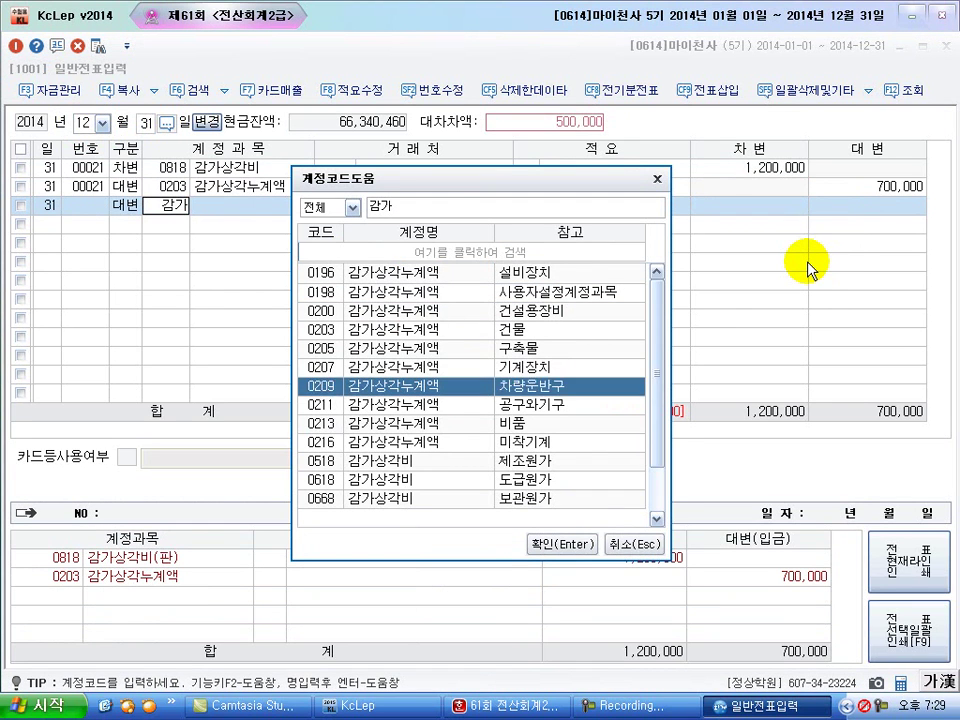
key(Return)
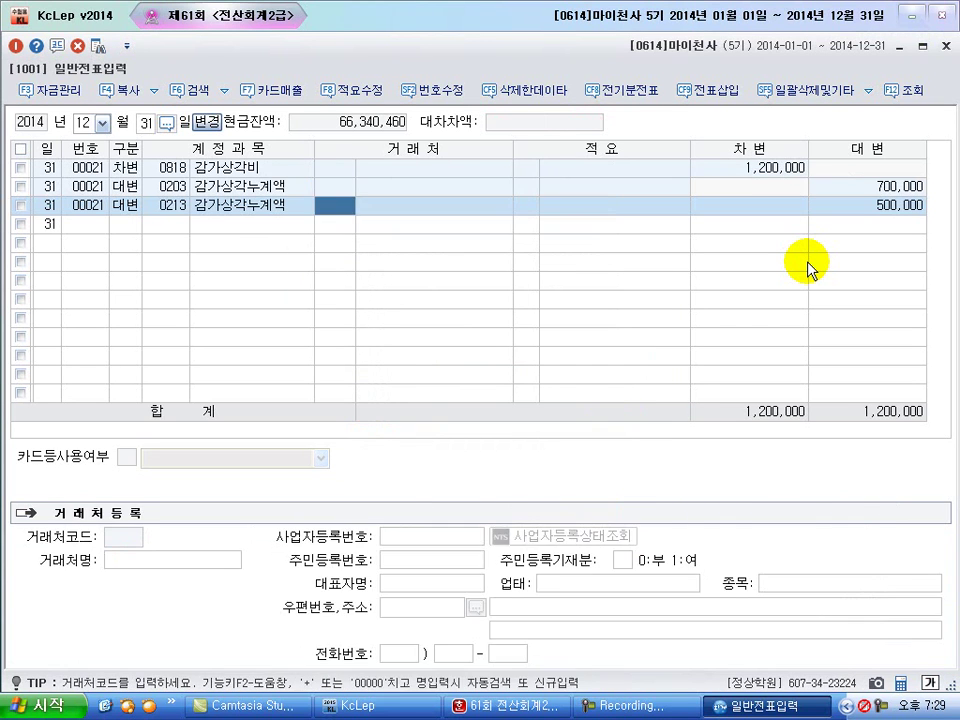
key(Return)
key(Return)
key(Return)
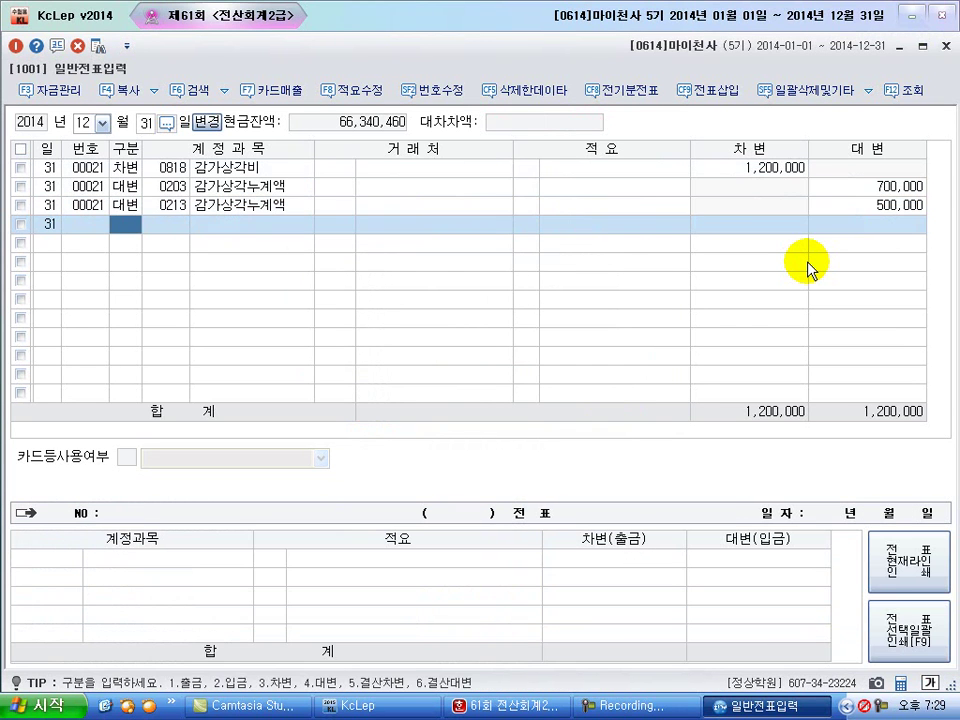
Start the 인출금 closing voucher with a debit line for 자본금 (0331) of 1,270,000
text(3)
key(Return)
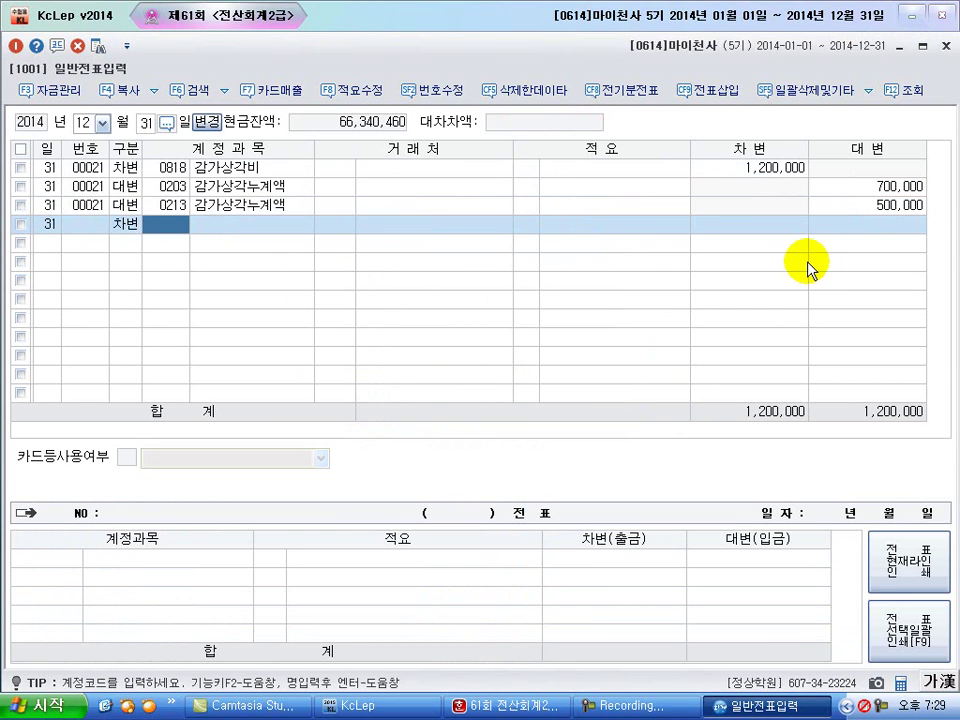
text(사)
text(본)
key(Return)
key(Return)
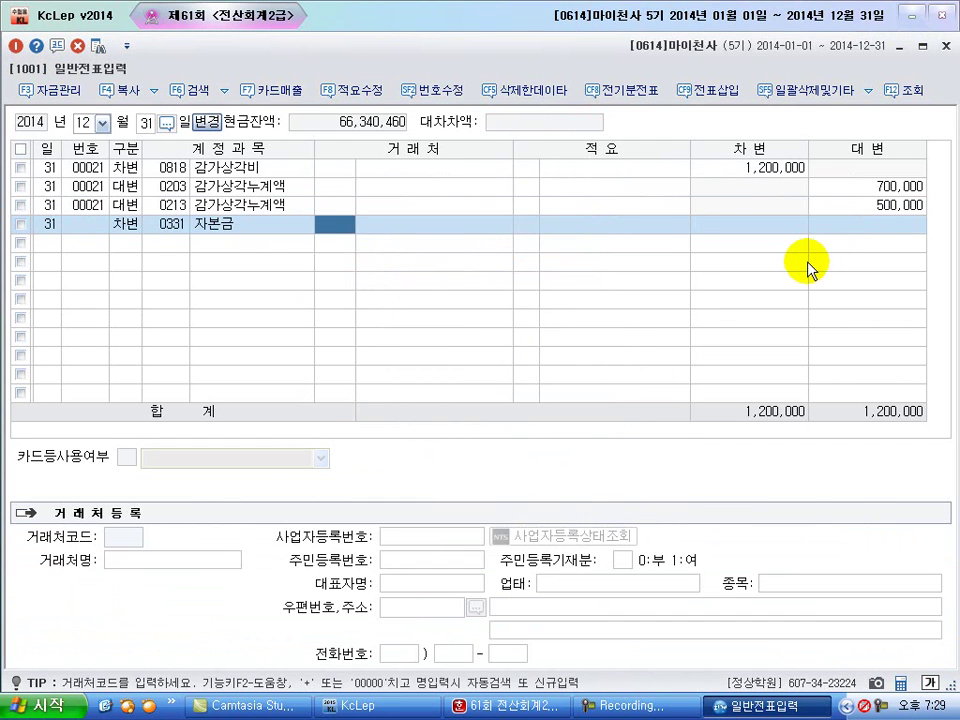
key(Return)
key(Return)
key(Return)
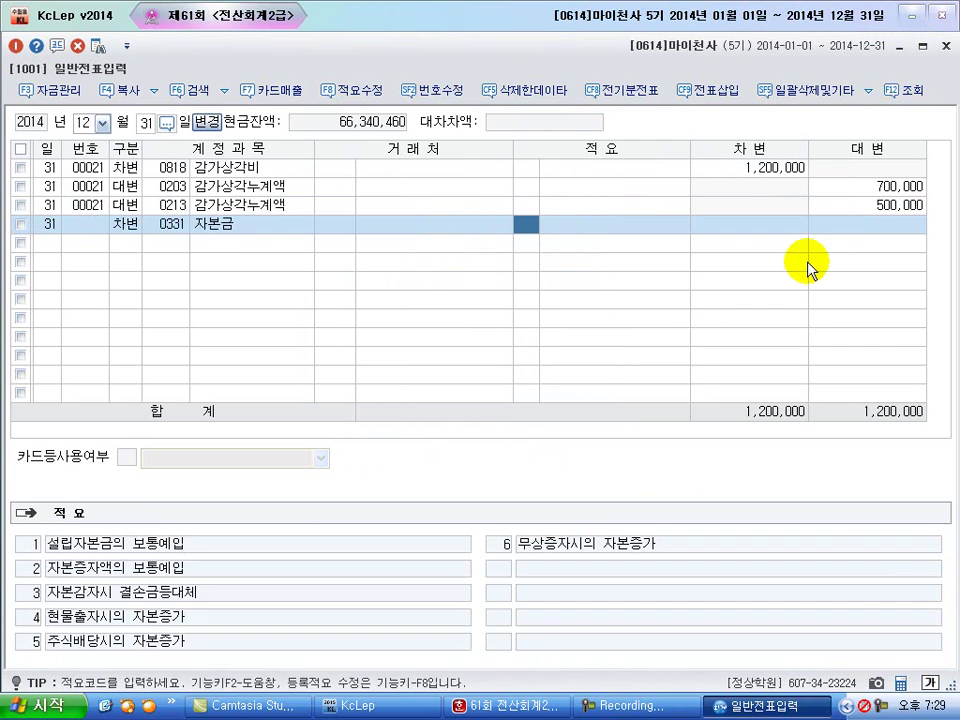
key(Return)
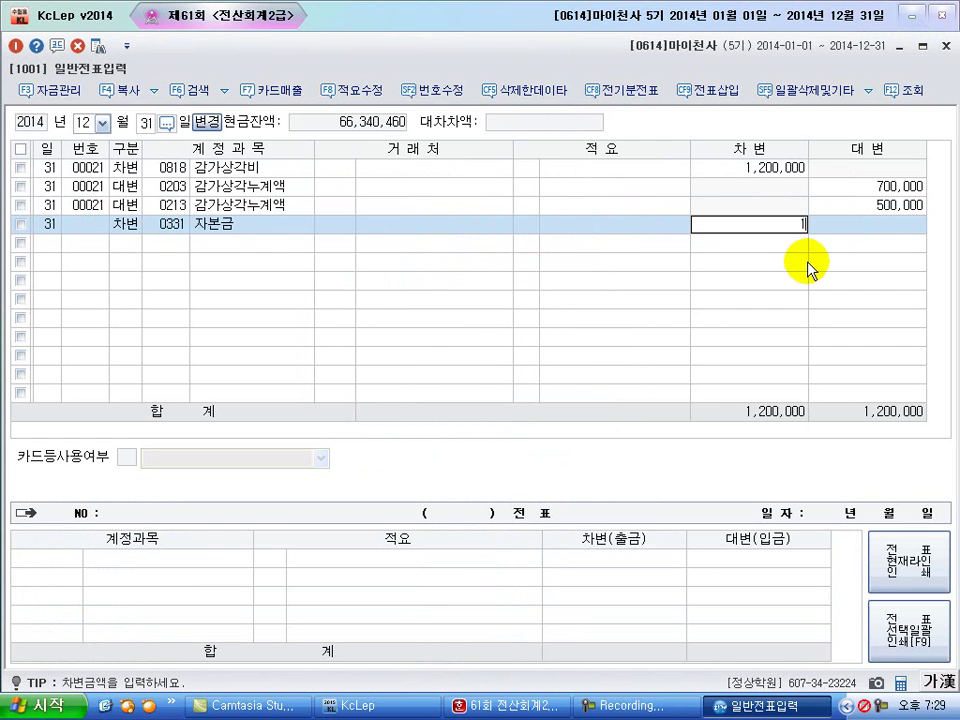
text(1270000)
key(Return)
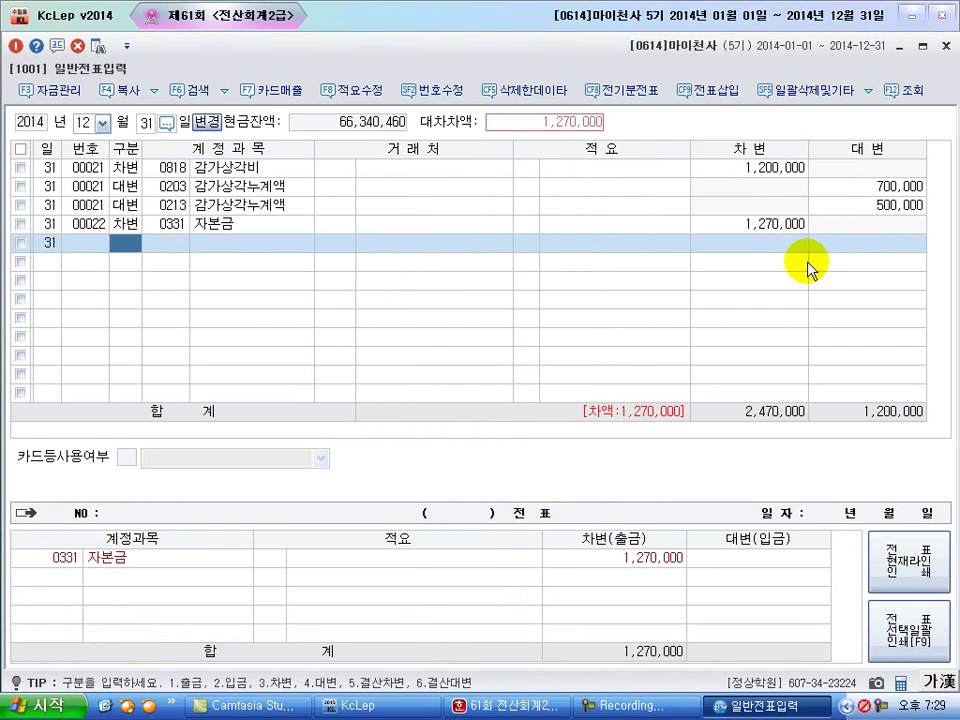
Add the balancing credit line for 인출금 (0338) with an amount of 1,270,000
key(4)
text(인출)
key(Return)
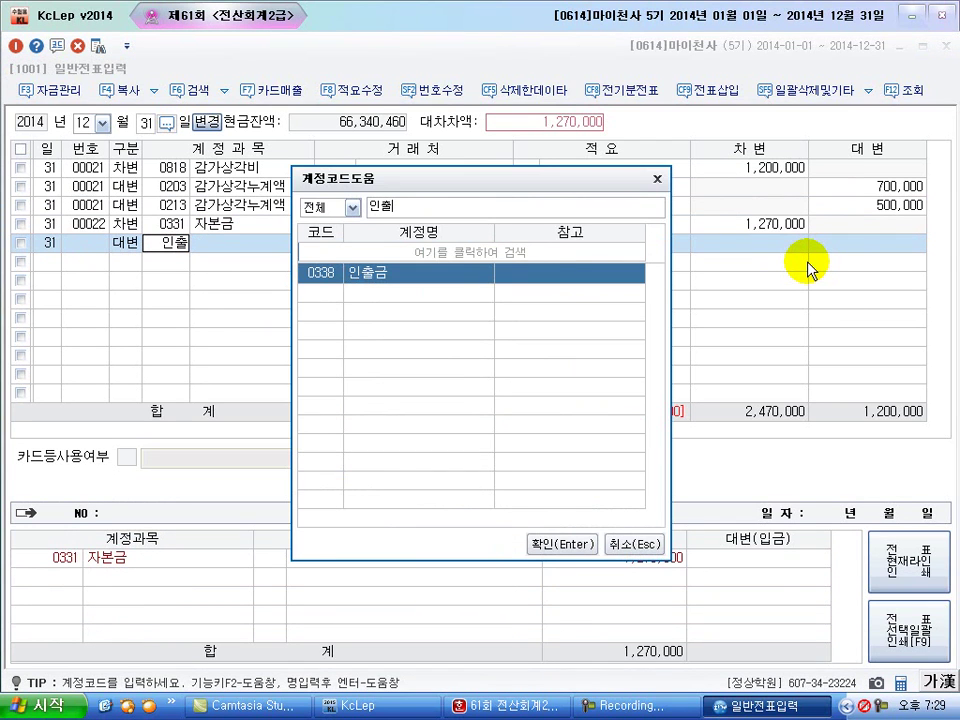
key(Return)
key(Return)
key(Return)
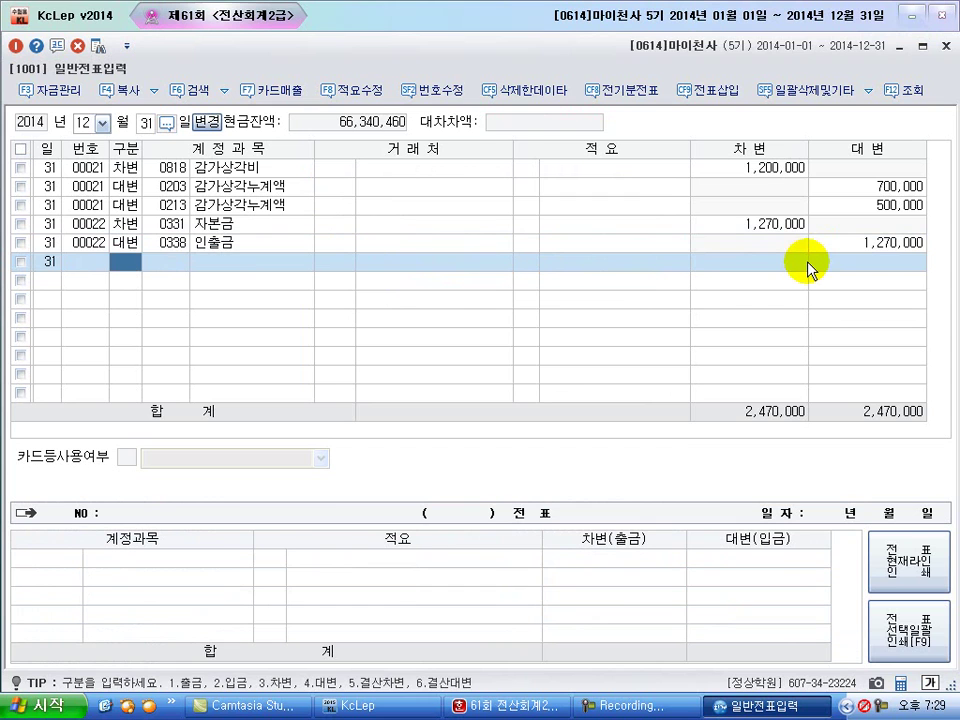
Start the cost-of-sales closing voucher with a 결산차변 line for 상품매출원가 (0451) and an amount of 142,980,000
text(5)
key(Return)
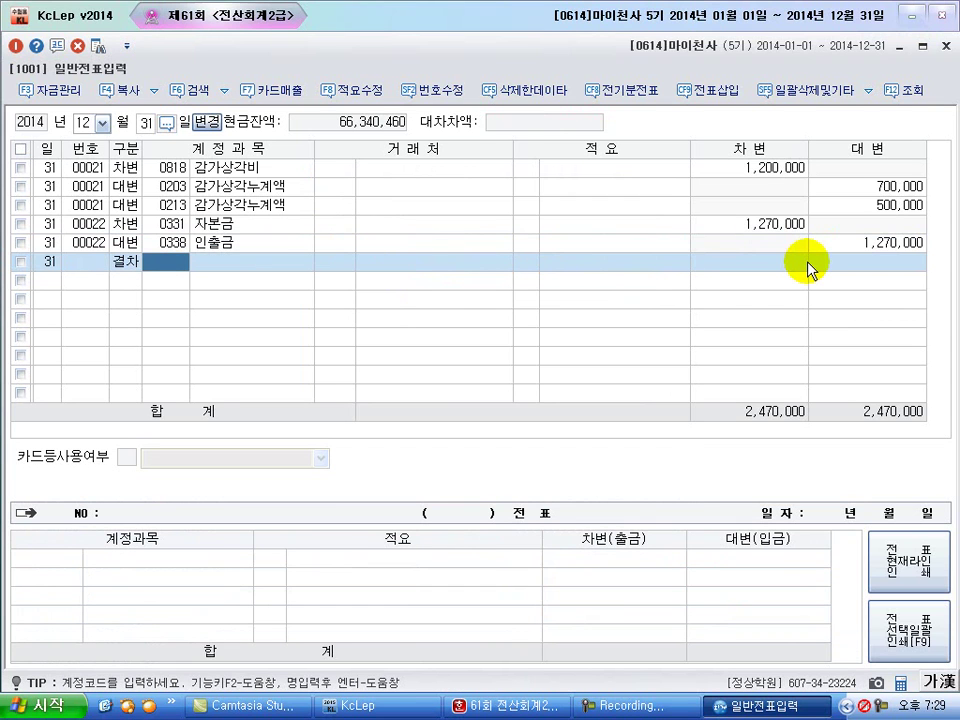
text(상품)
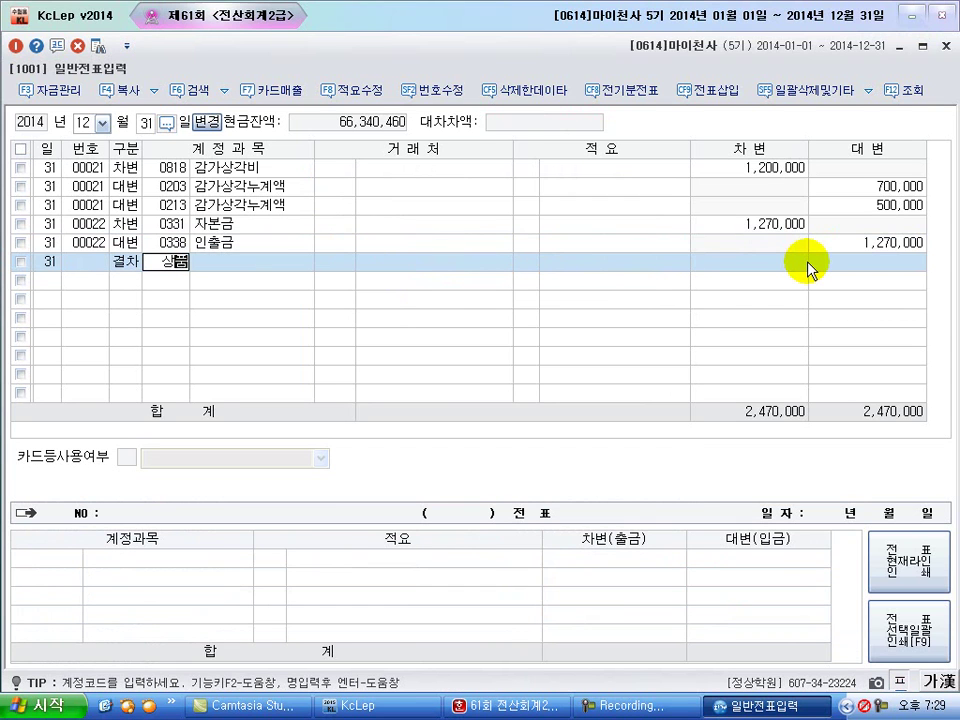
text(매)
key(Return)
key(Down)
key(Down)
key(Down)
key(Return)
key(Return)
key(Return)
key(Return)
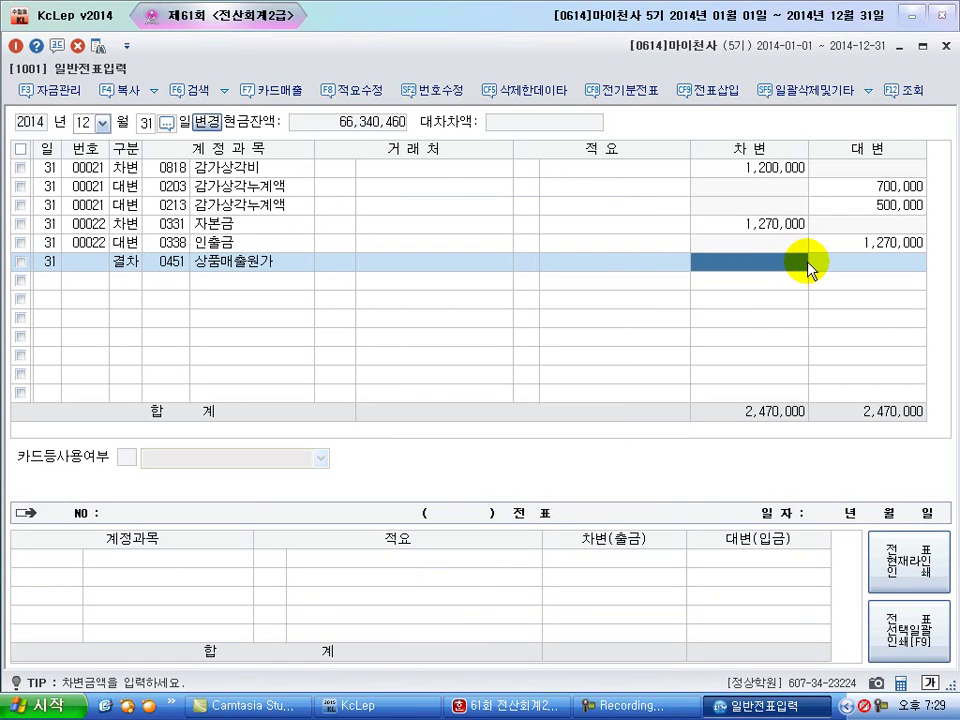
text(142)
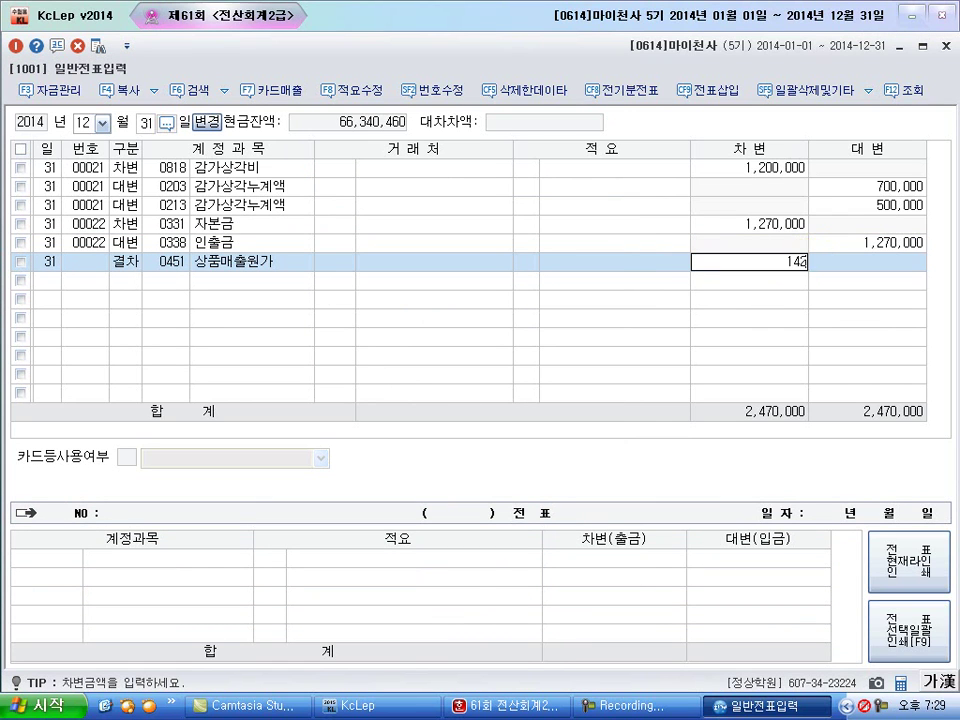
key(Return)
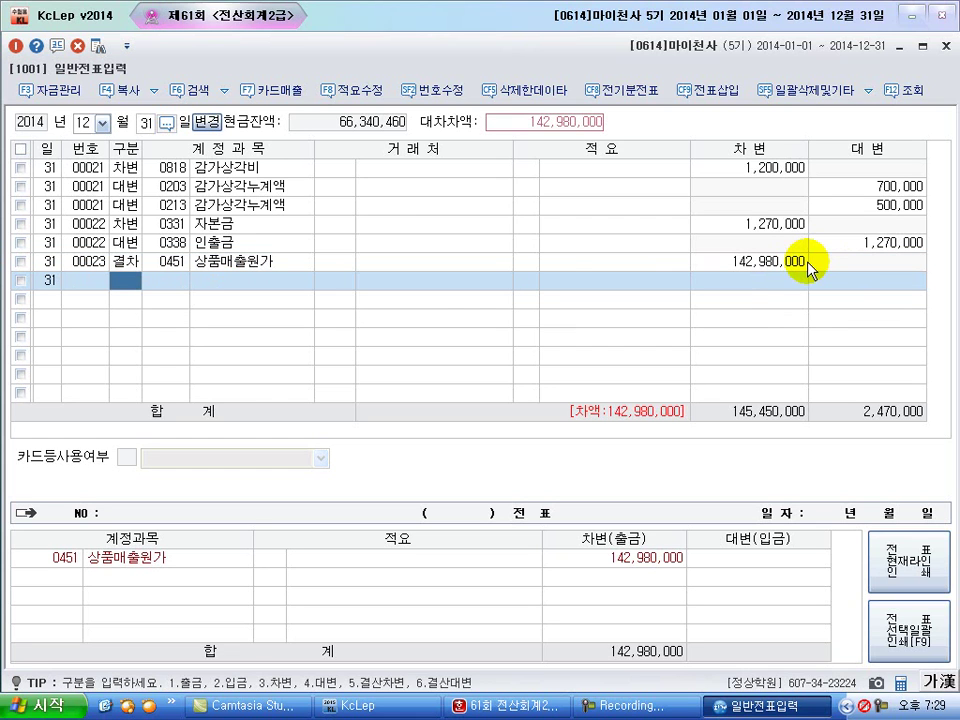
Add the balancing 결산대변 line for 상품 (0146) with an amount of 142,980,000
key(6)
key(Return)
text(ㅅㅏㅇ)
text(품)
key(Return)
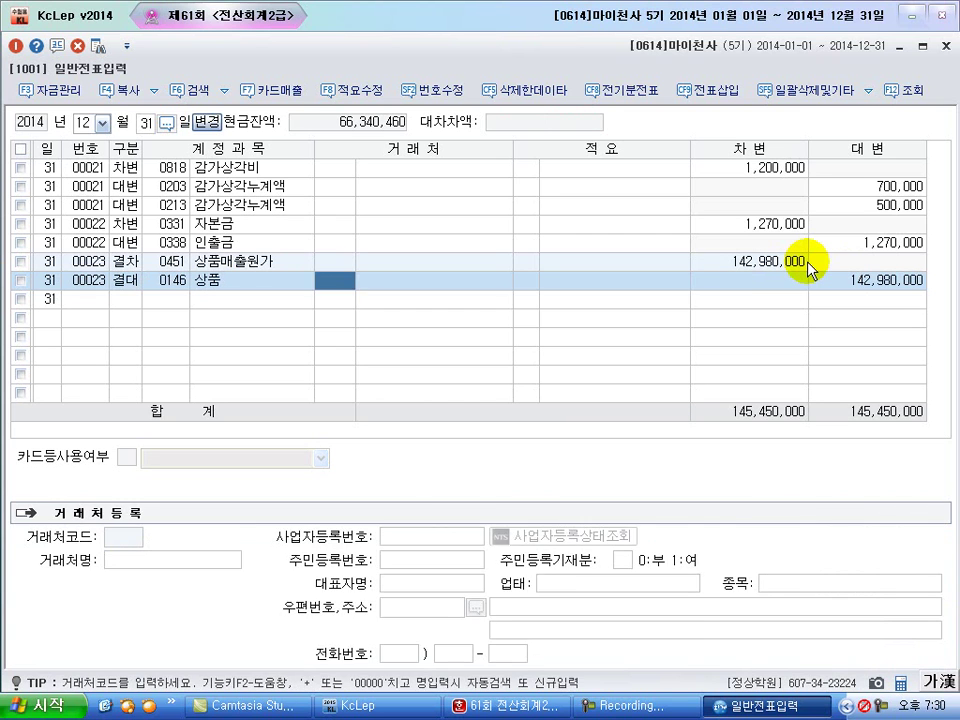
key(Return)
key(Return)
key(Return)
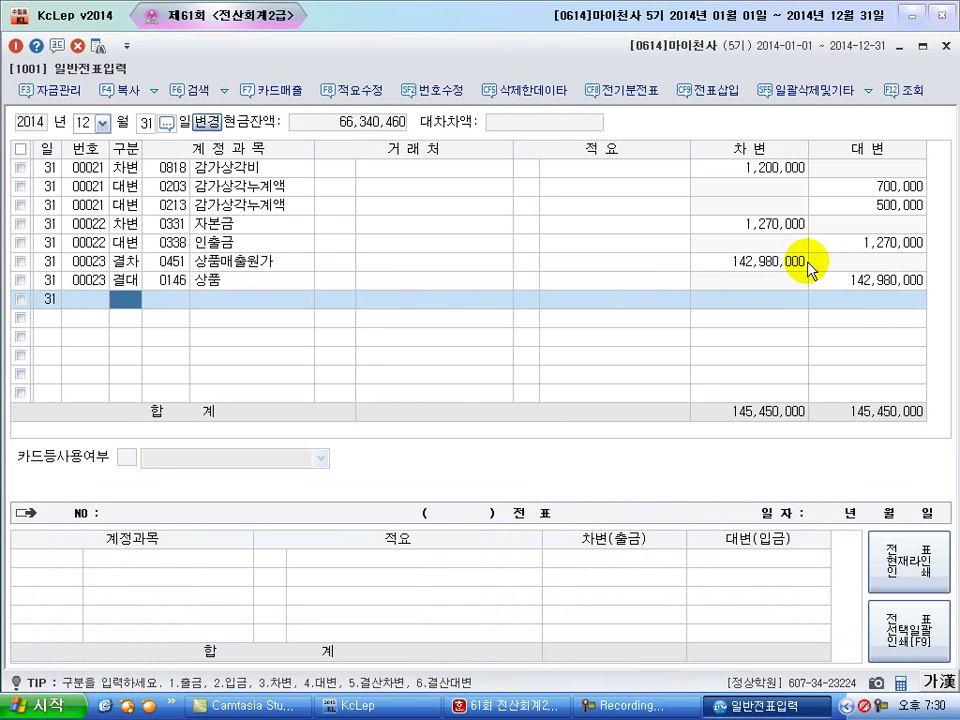
Start the prepaid insurance voucher with a debit line for 선급비용 (0133) of 120,000
text(3)
key(Return)
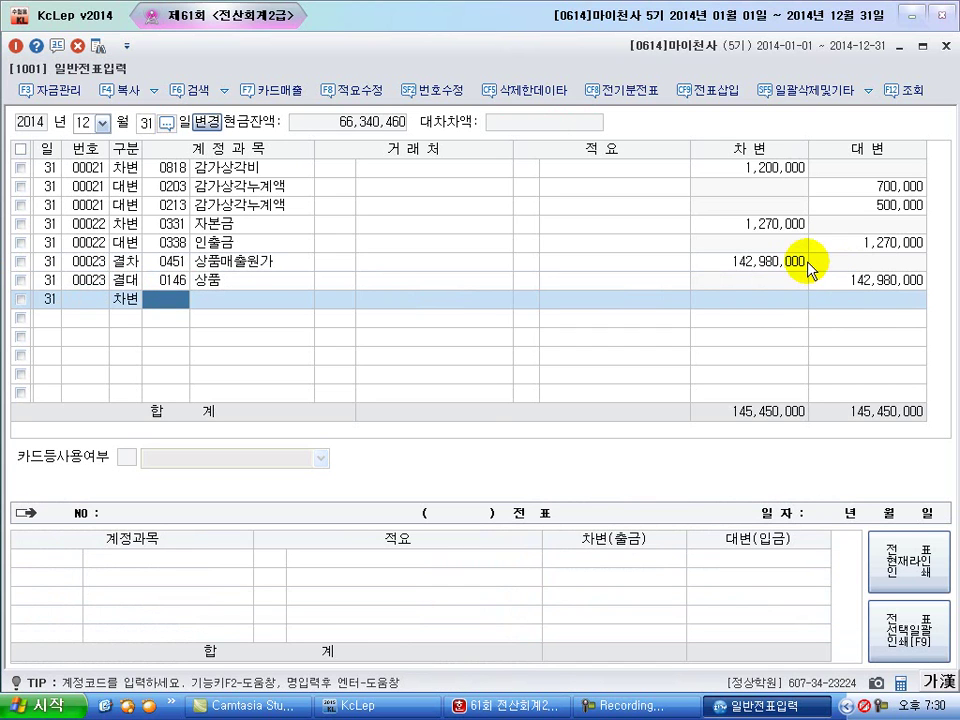
text(선급)
key(Return)
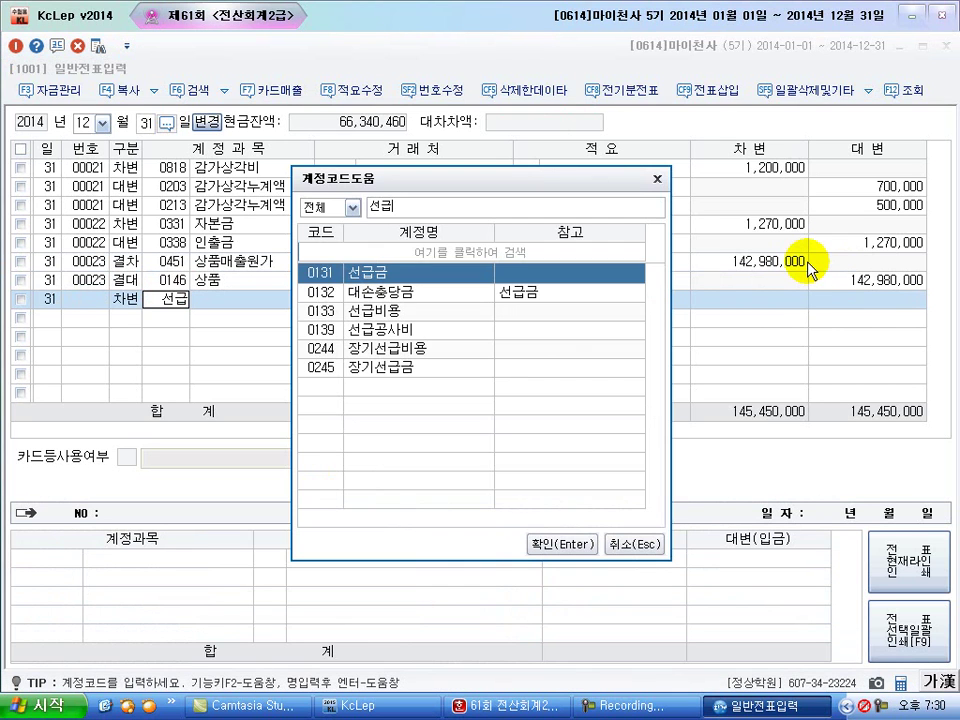
key(Down)
key(Down)
key(Return)
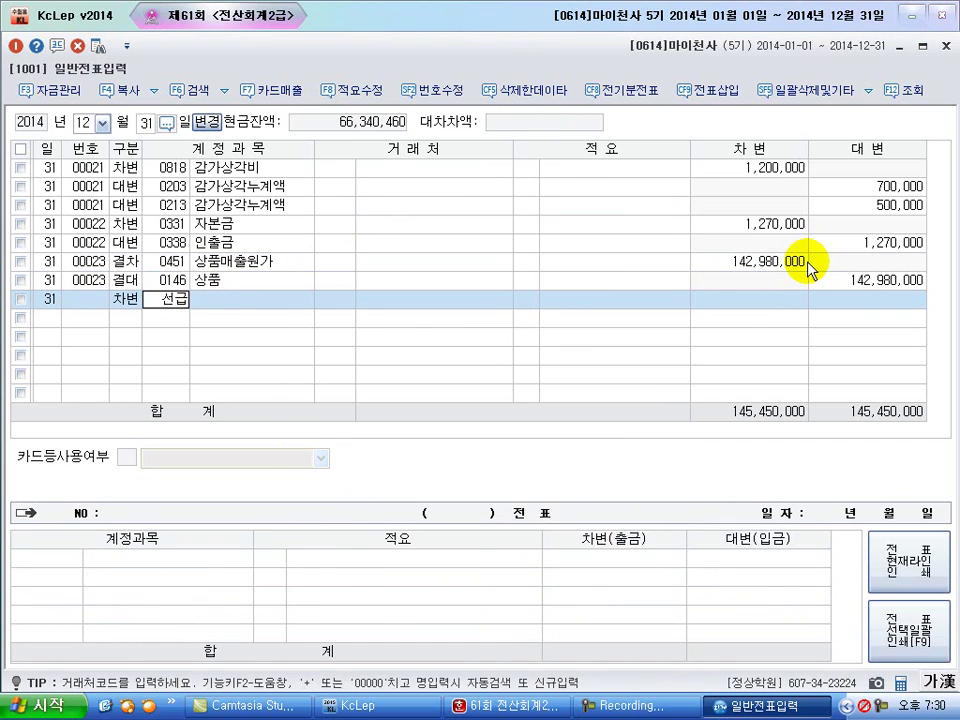
key(Return)
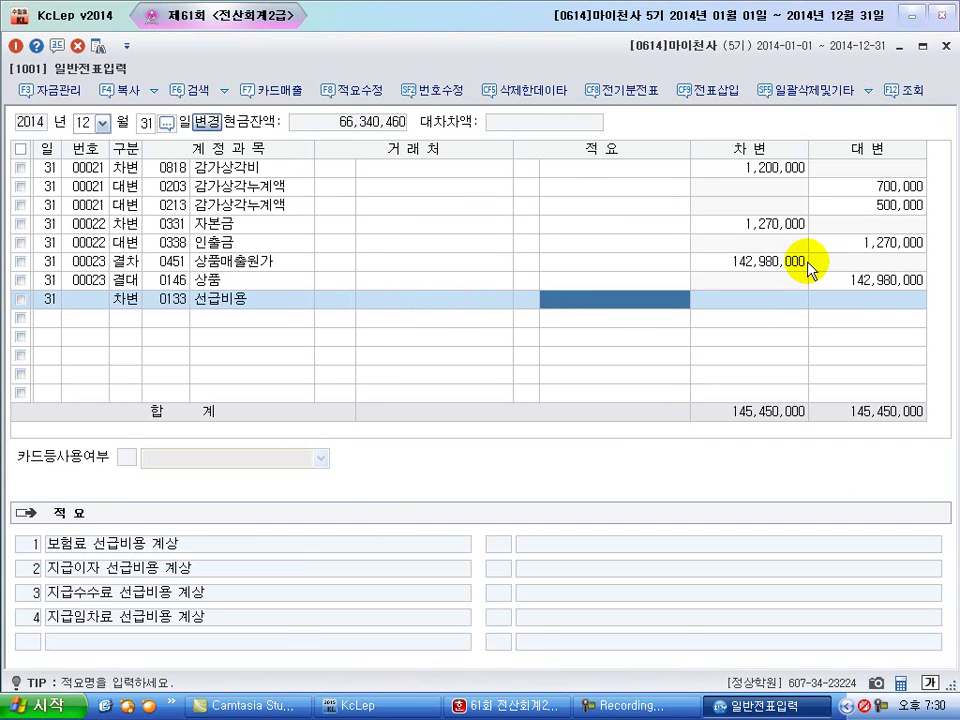
key(Return)
text(1200000)
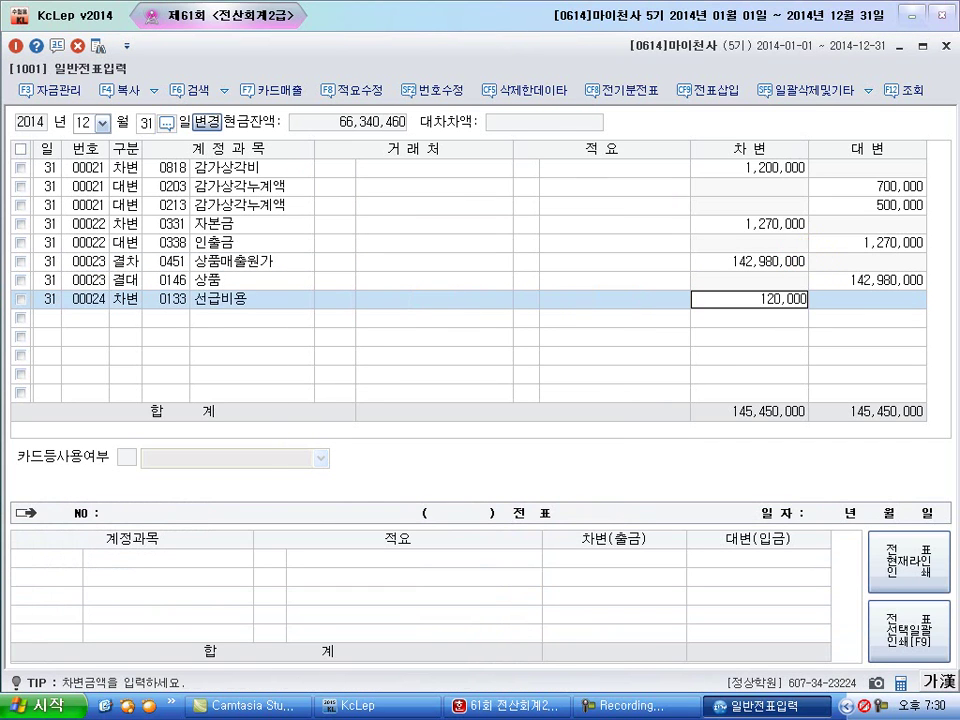
key(Return)
Add the balancing credit line for the 판매관리비 account 보험료 (0821) with an amount of 120,000
text(4)
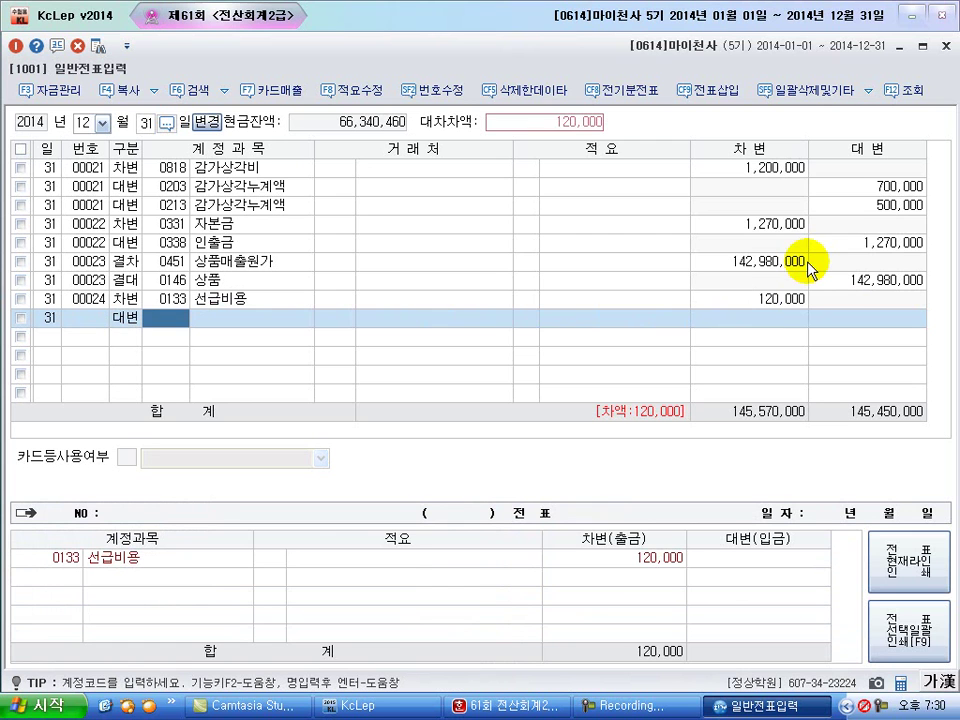
text(ㅂ)
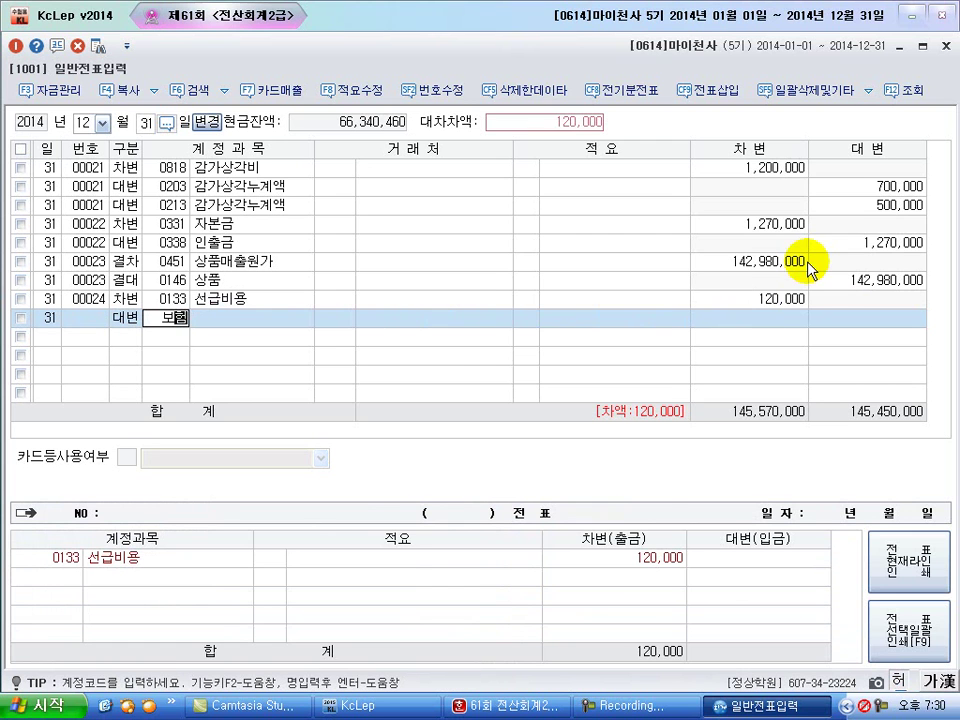
key(Return)
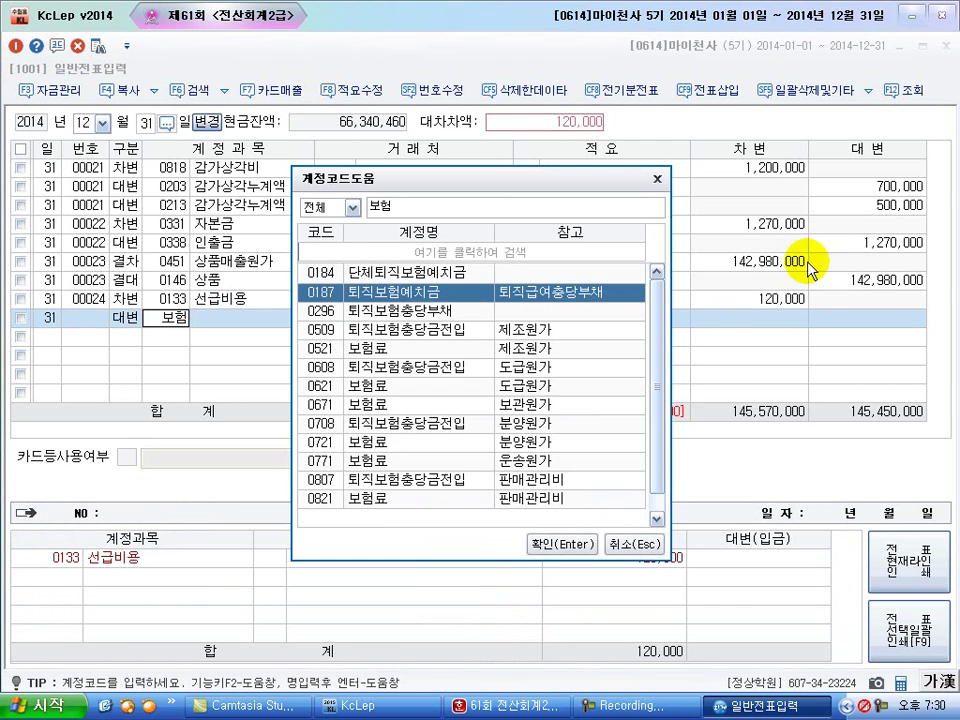
key(End)
key(Up)
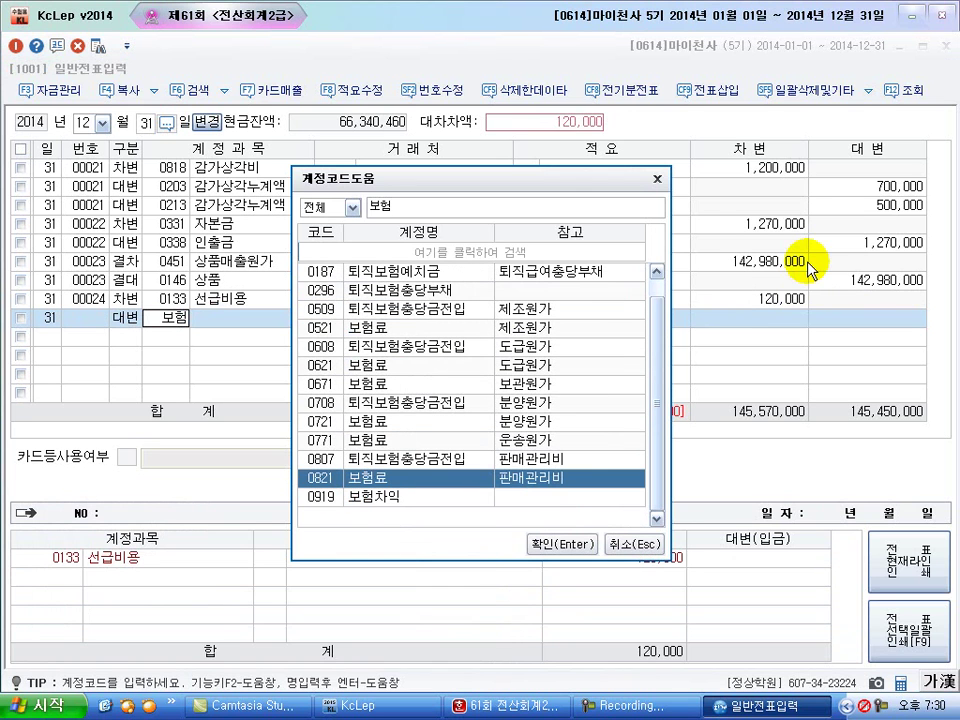
key(Return)
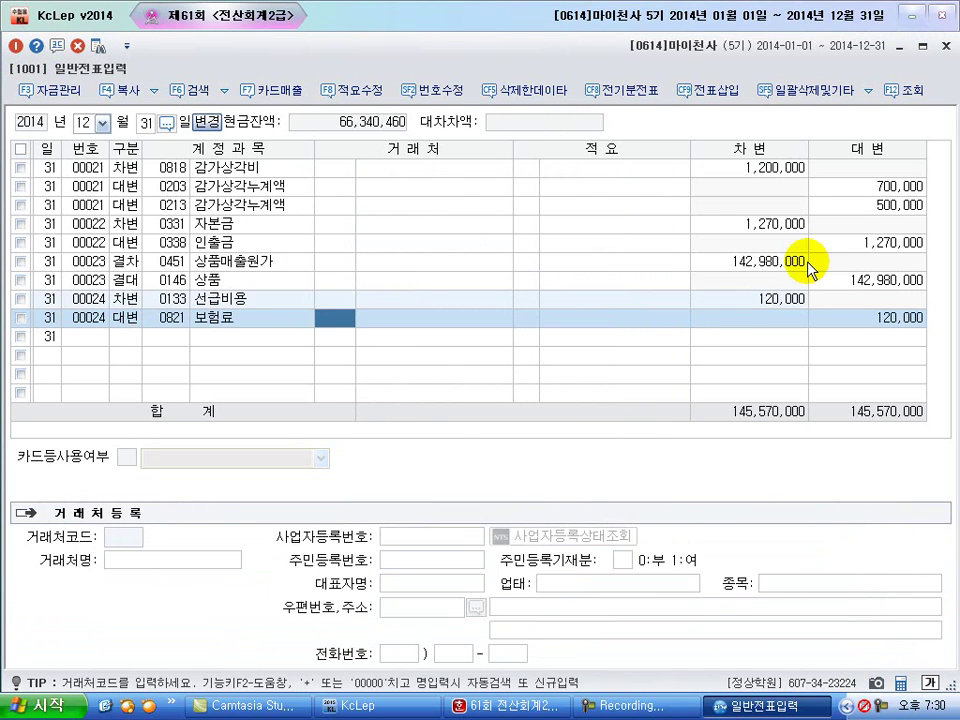
key(Return)
key(Return)
key(Return)
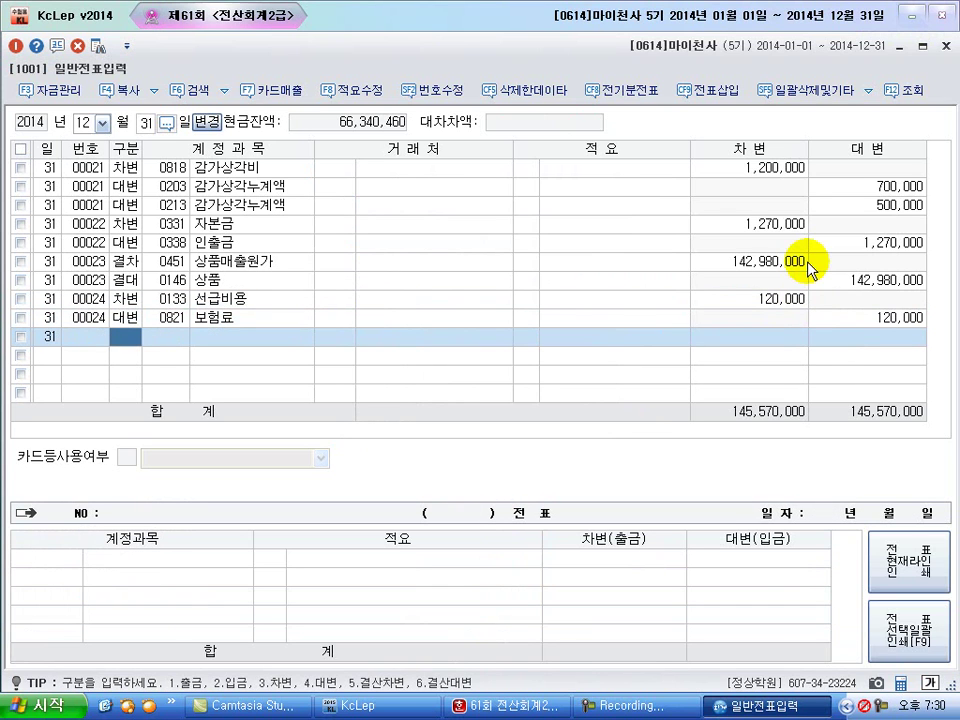
Query the 손익계산서 for December 2014 and run 전표추가 to generate the profit-and-loss closing vouchers
click(944, 46)
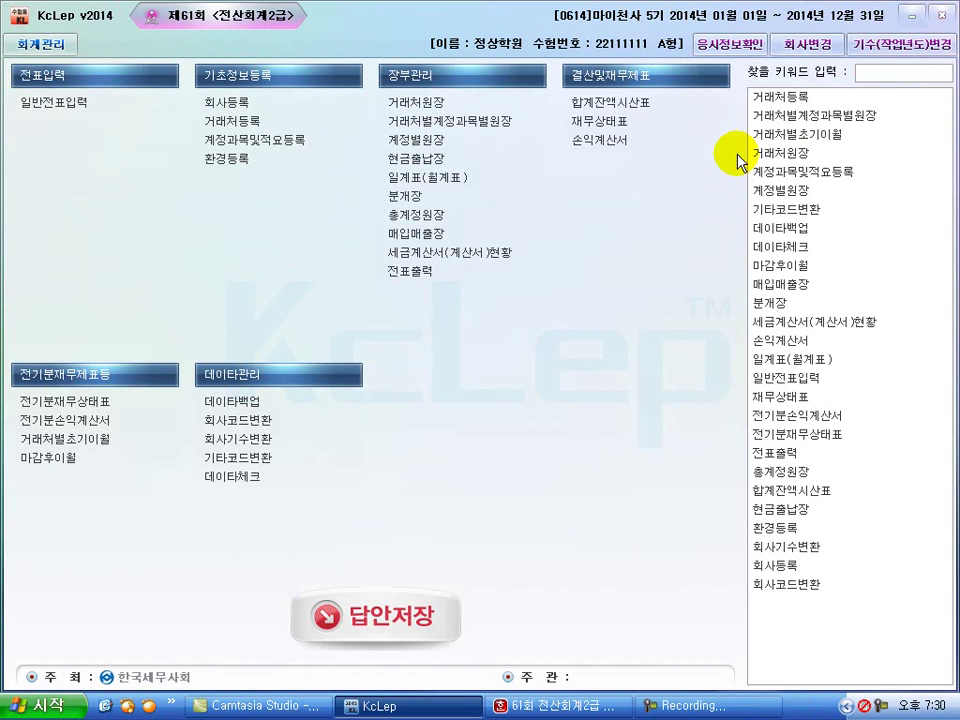
click(598, 143)
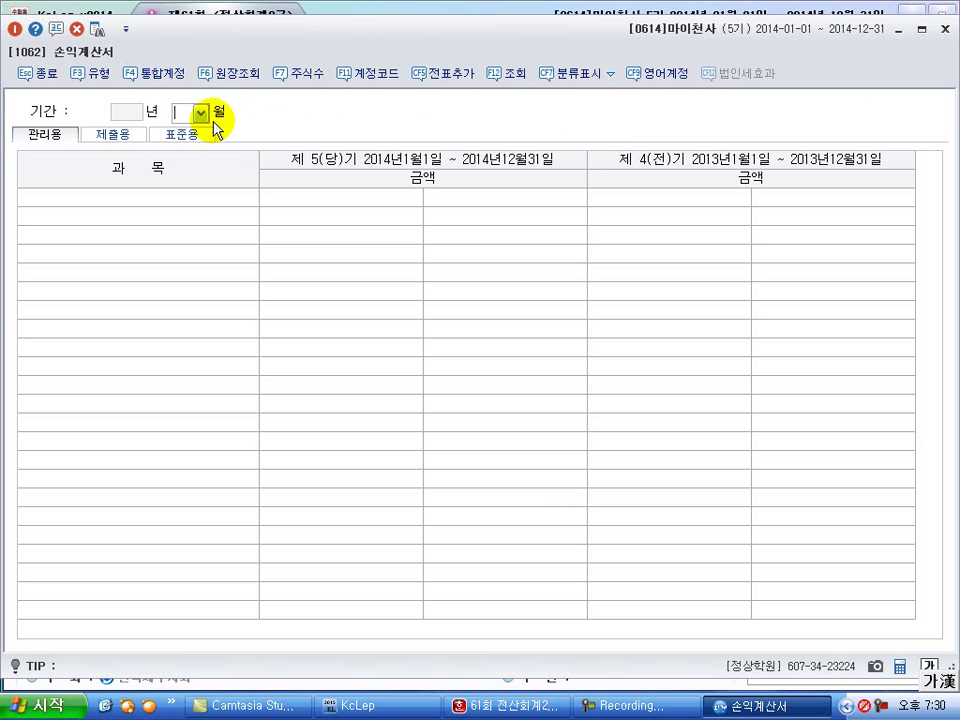
text(12)
key(Return)
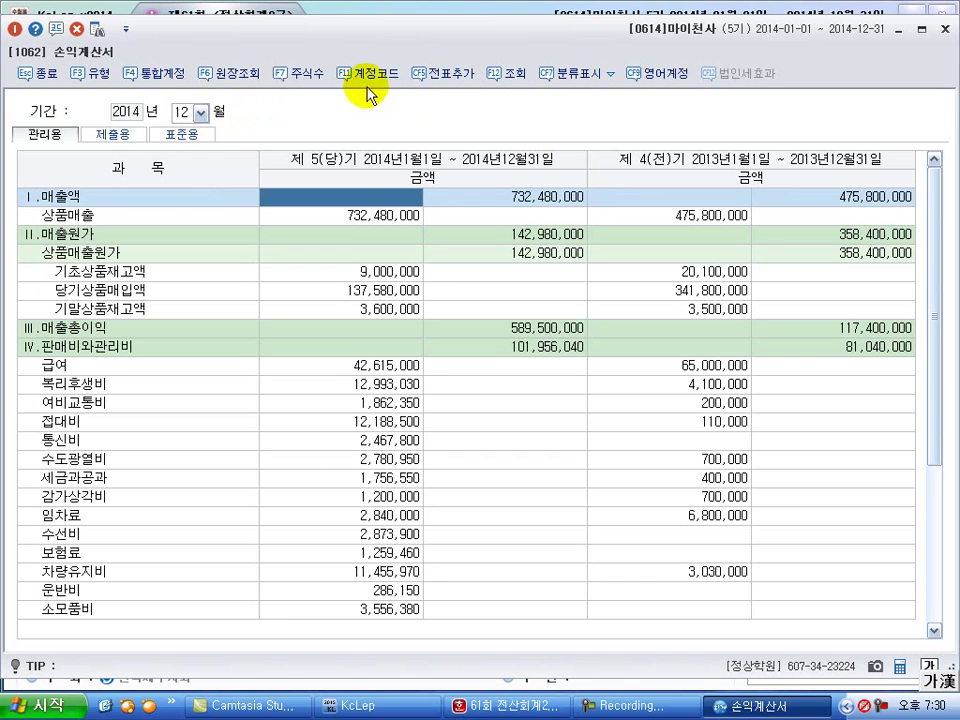
click(445, 78)
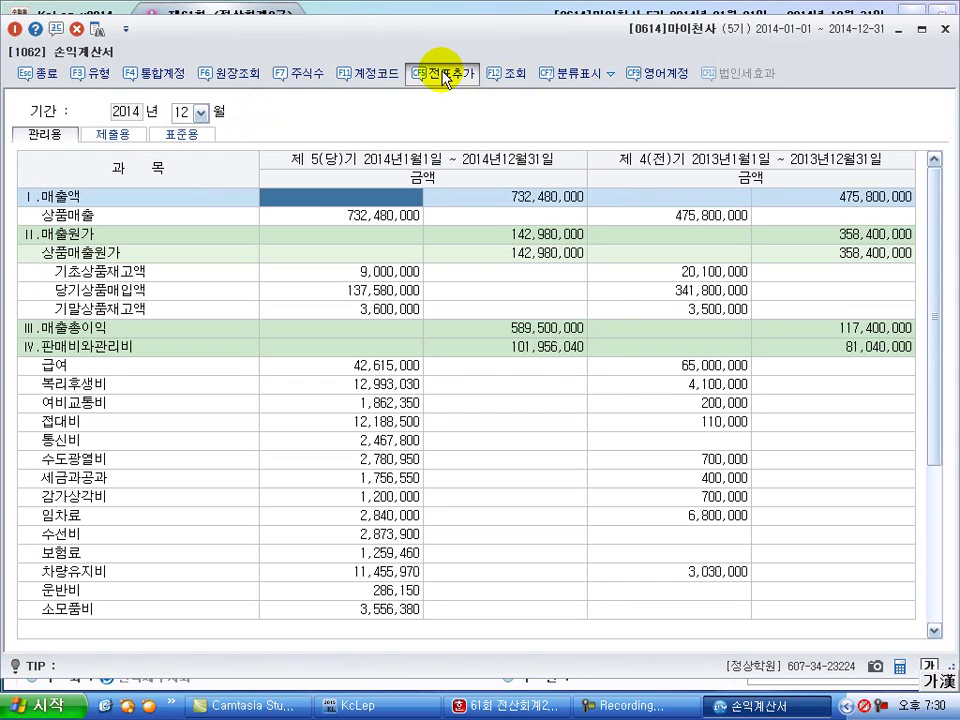
click(481, 380)
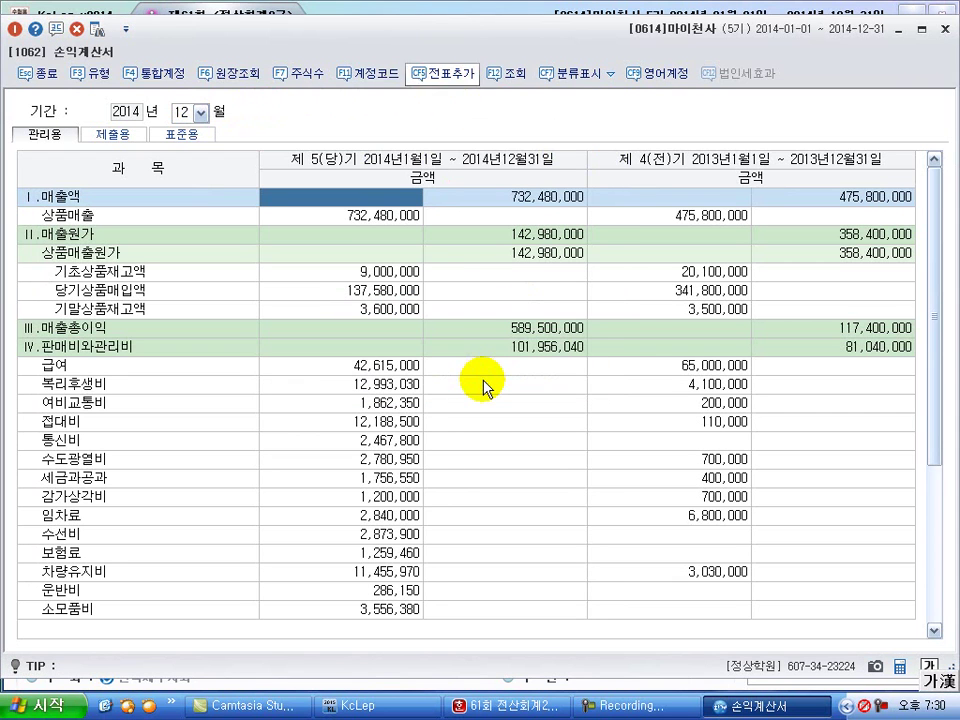
Close the 손익계산서 and view the 재무상태표 for December 2014
click(943, 29)
click(609, 128)
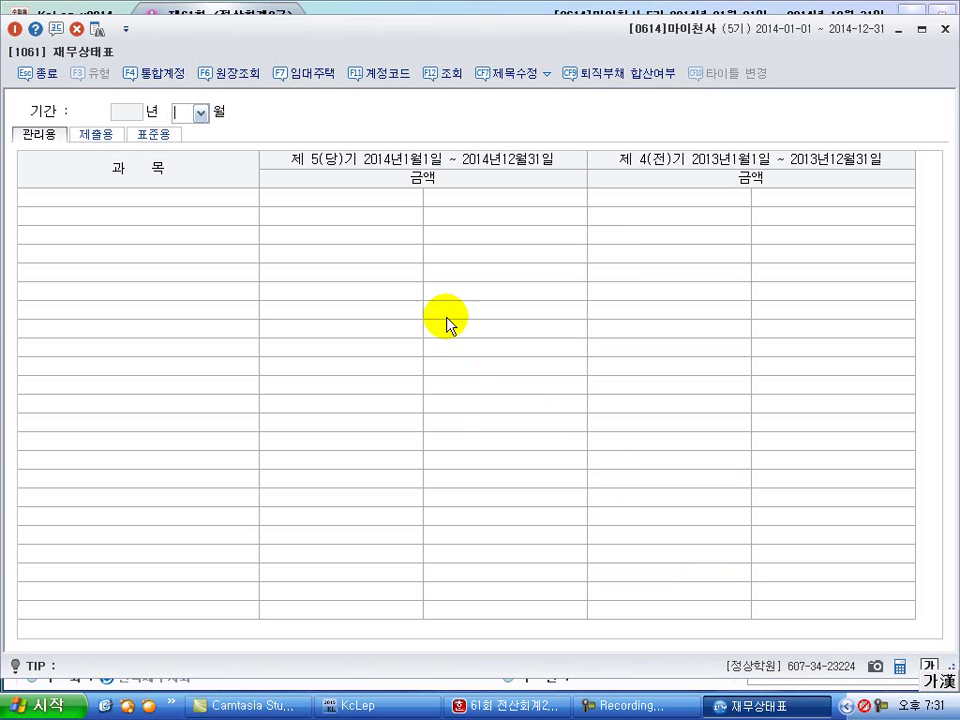
text(12)
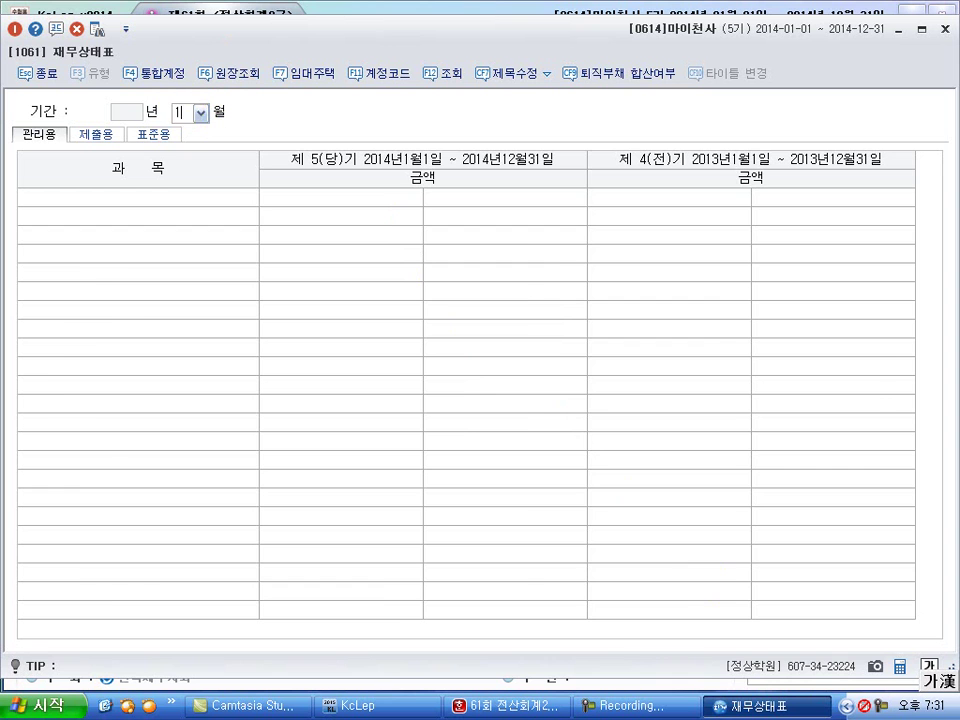
key(Return)
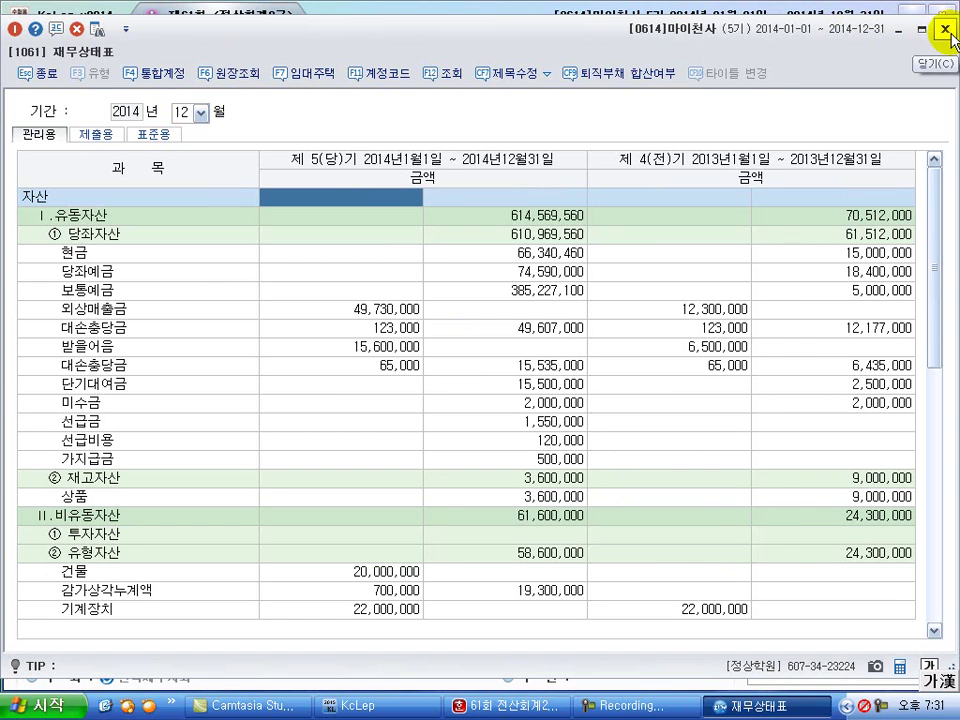
click(944, 29)
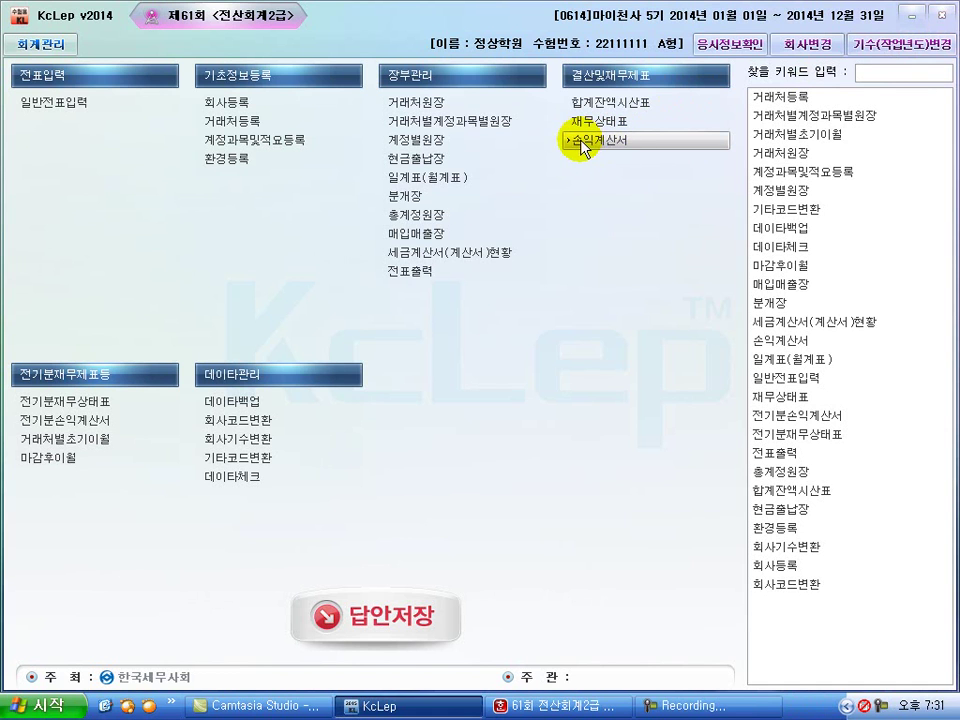
Review the 31 December 2014 entries in 일반전표입력, checking the 손익 and 자본금 lines that transfer 당기순손익
click(50, 104)
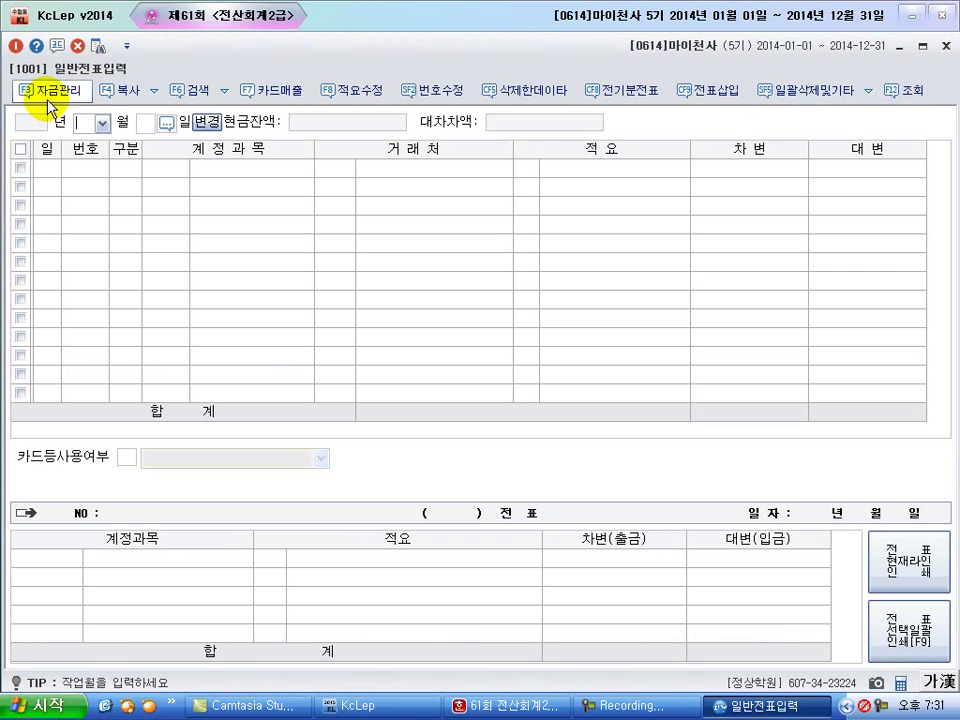
text(12)
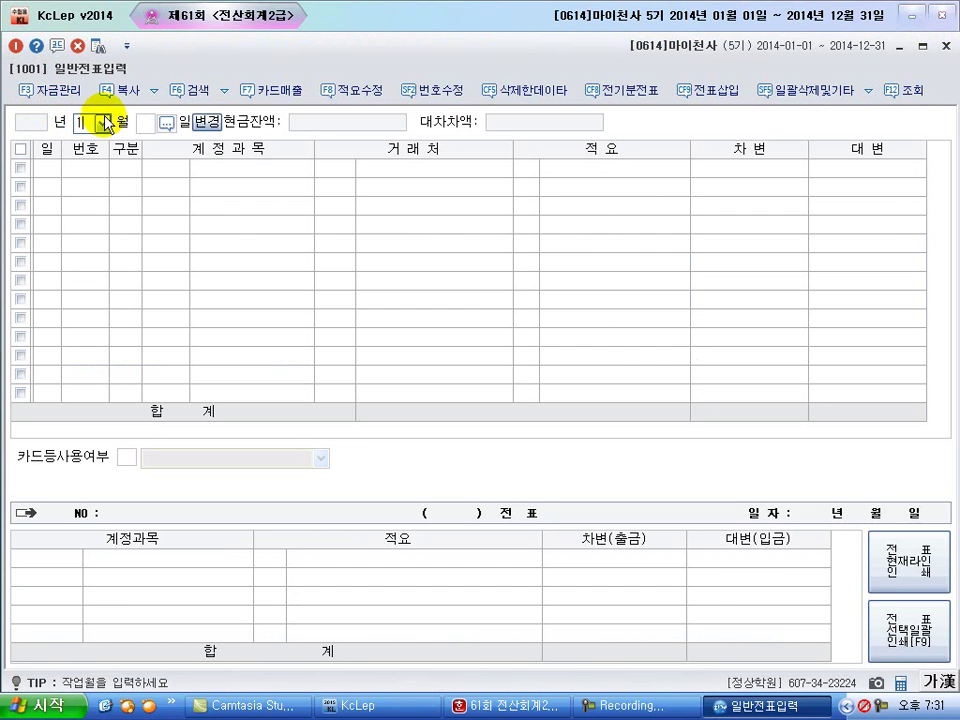
key(Return)
text(3)
key(Return)
text(1)
key(Return)
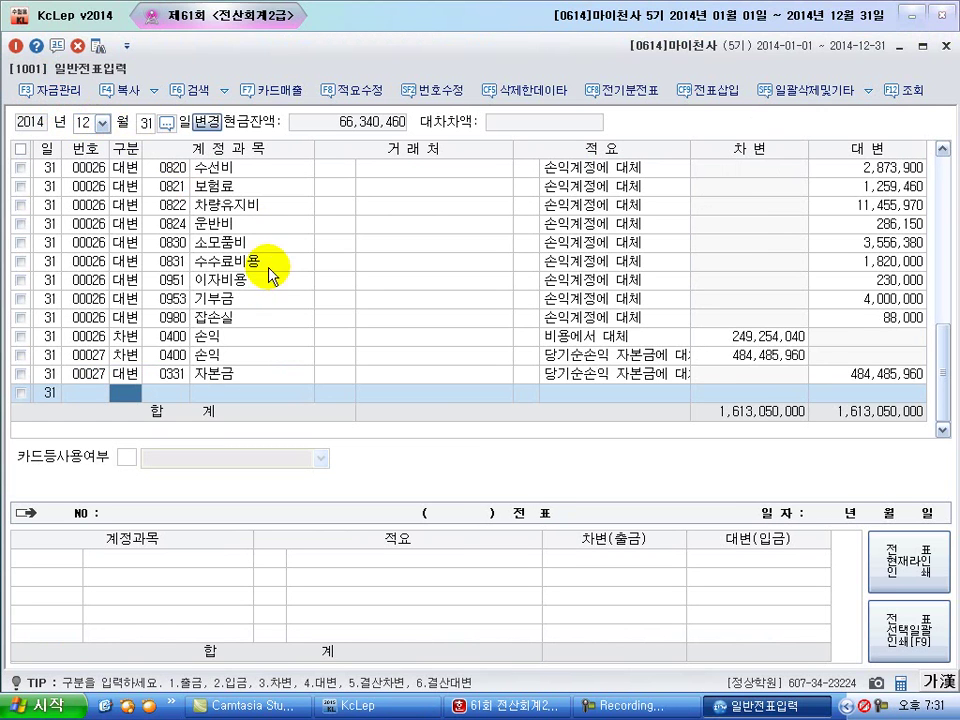
click(212, 358)
click(212, 376)
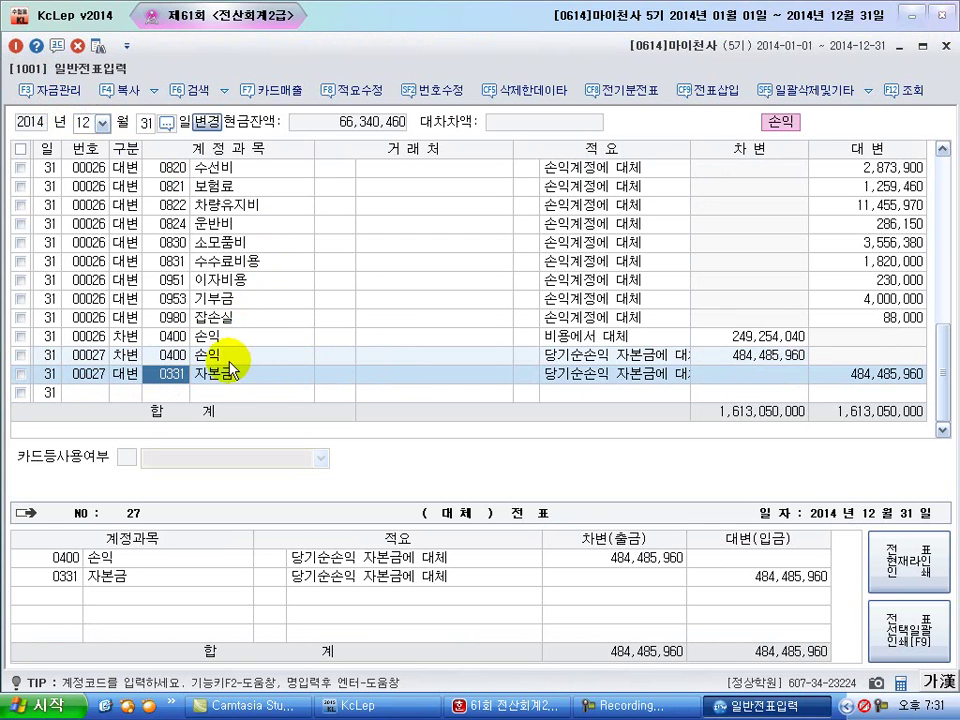
click(207, 360)
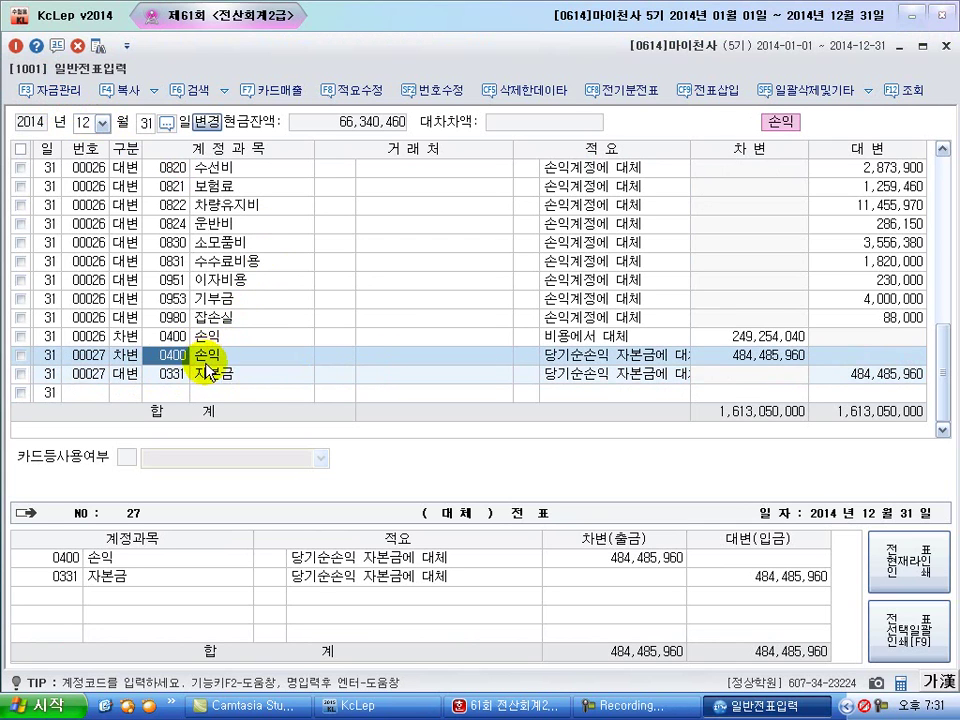
click(204, 378)
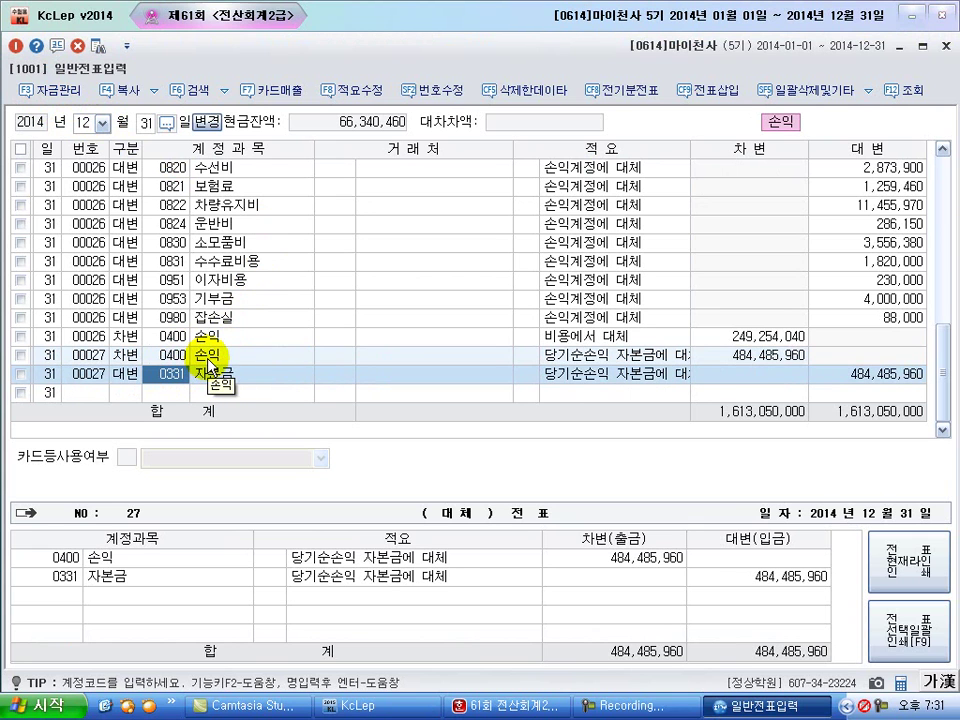
click(945, 46)
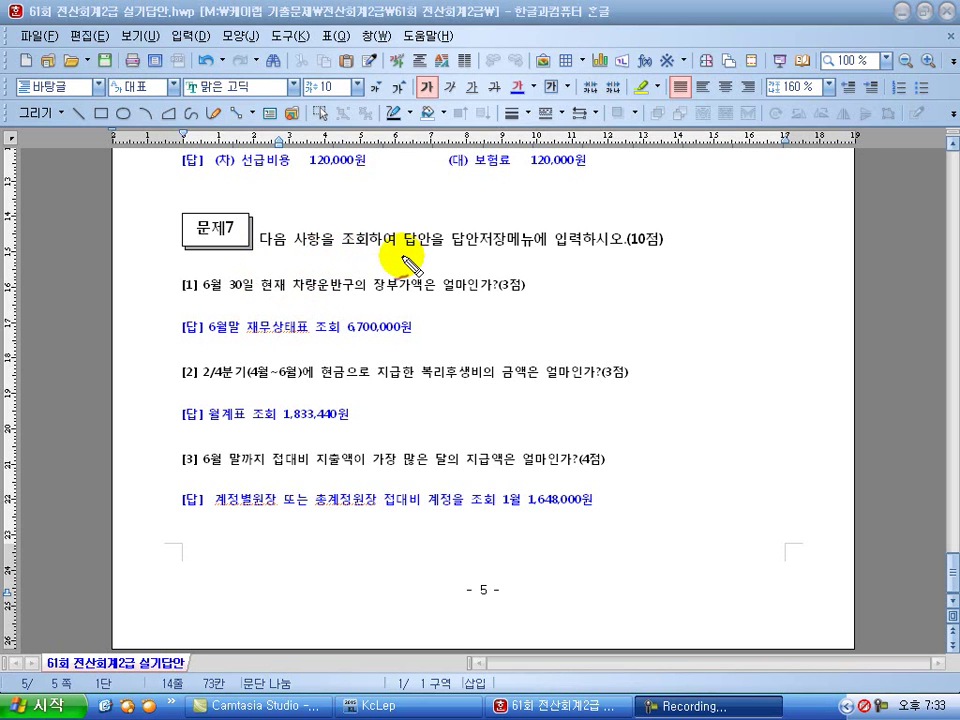
Read the three 문제7 questions on the 차량운반구 book value, second-quarter cash 복리후생비, and the month with the highest 접대비
drag(400, 253, 630, 253)
drag(195, 296, 530, 297)
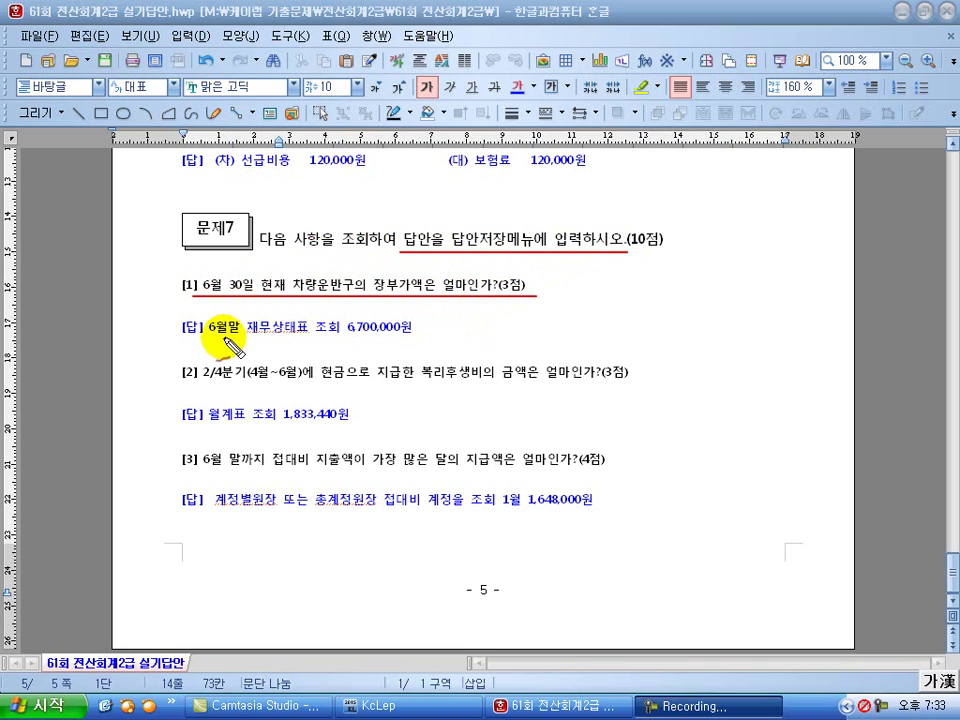
drag(197, 340, 340, 339)
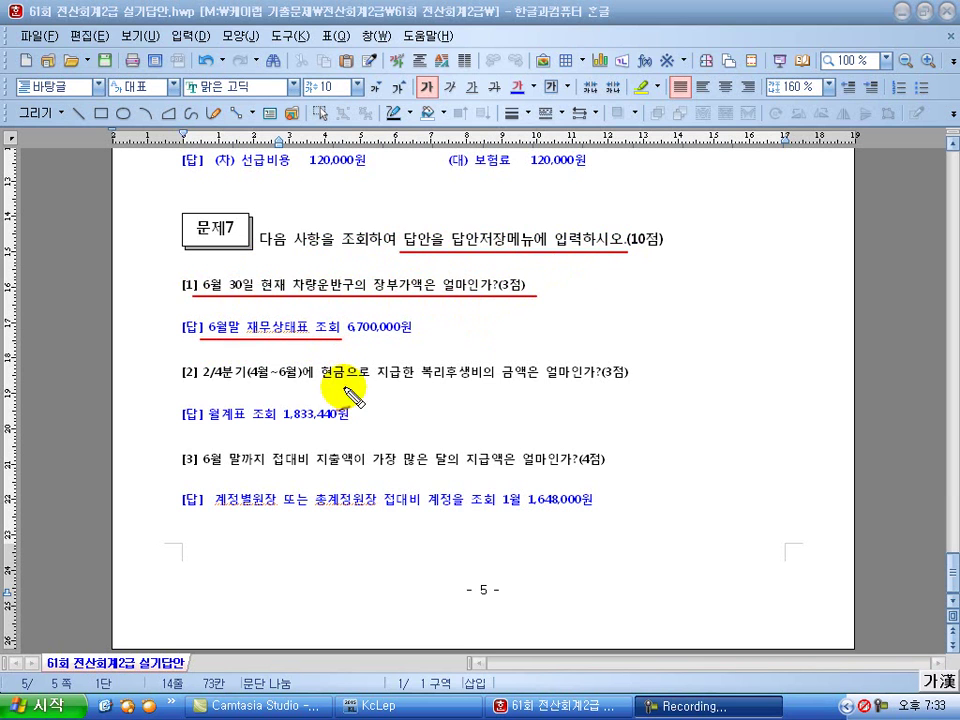
drag(203, 385, 630, 384)
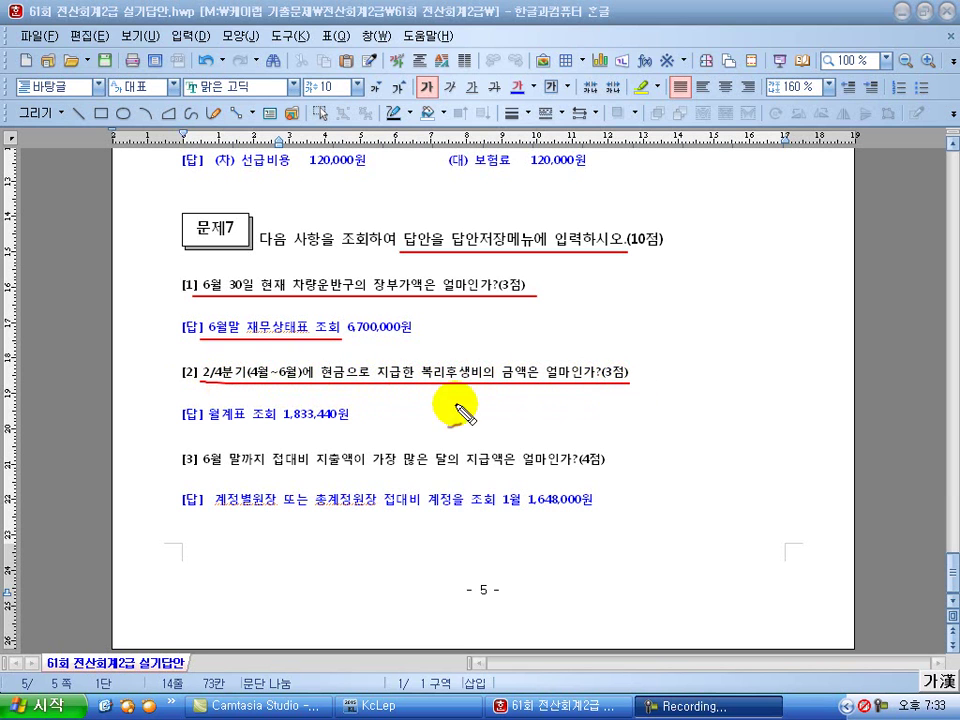
drag(205, 424, 283, 425)
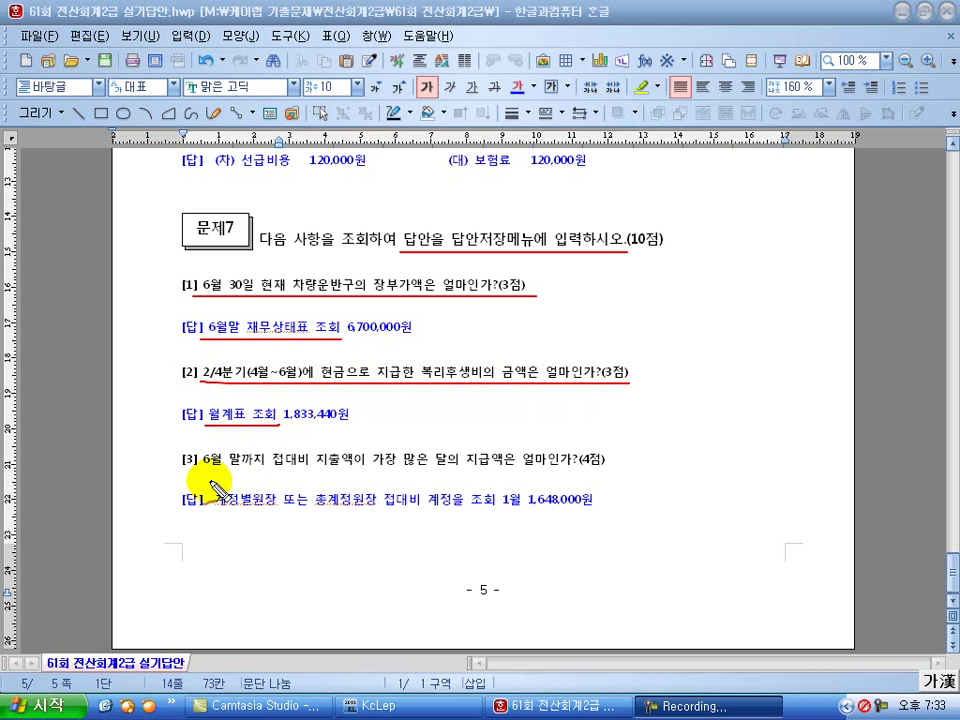
drag(203, 470, 545, 471)
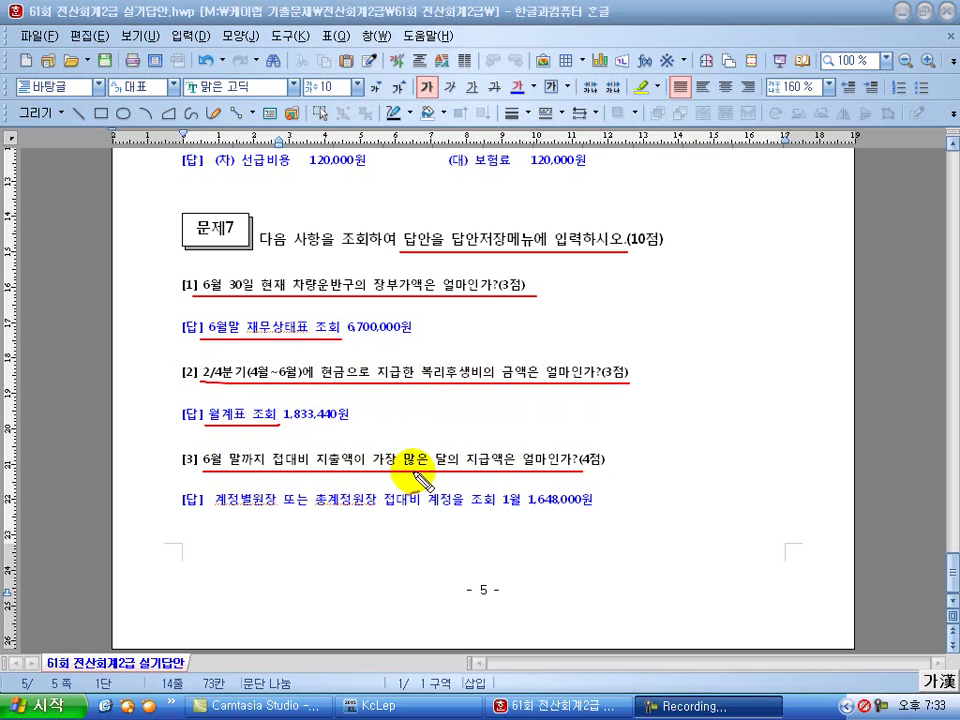
drag(316, 509, 493, 508)
key(Escape)
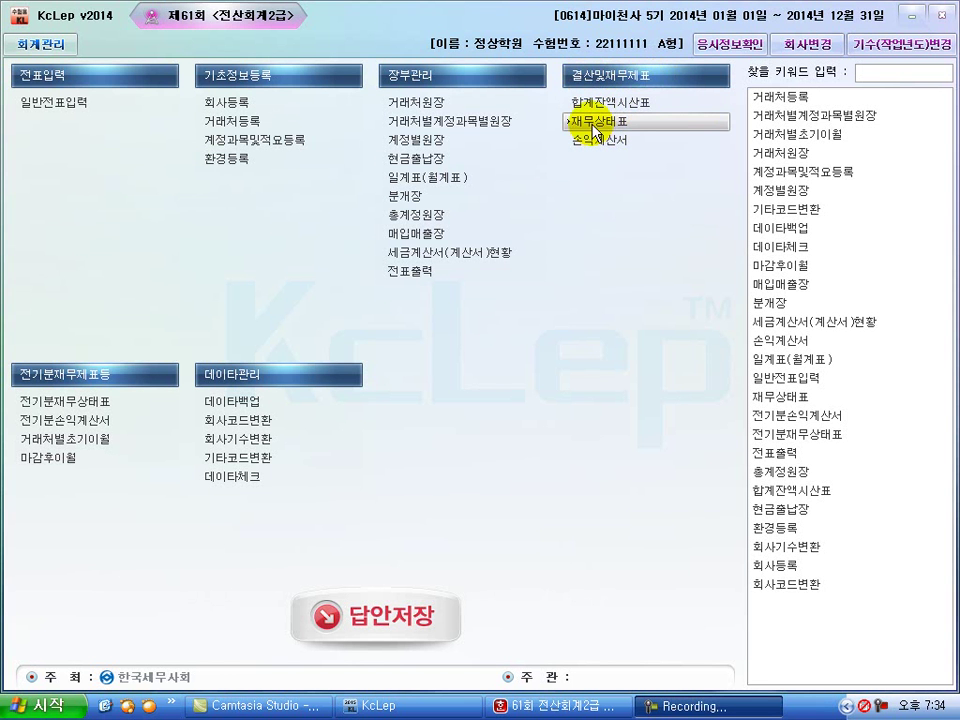
View the 재무상태표 for June 2014, check 차량운반구 with its 감가상각누계액 and net book value, and close the statement
click(597, 122)
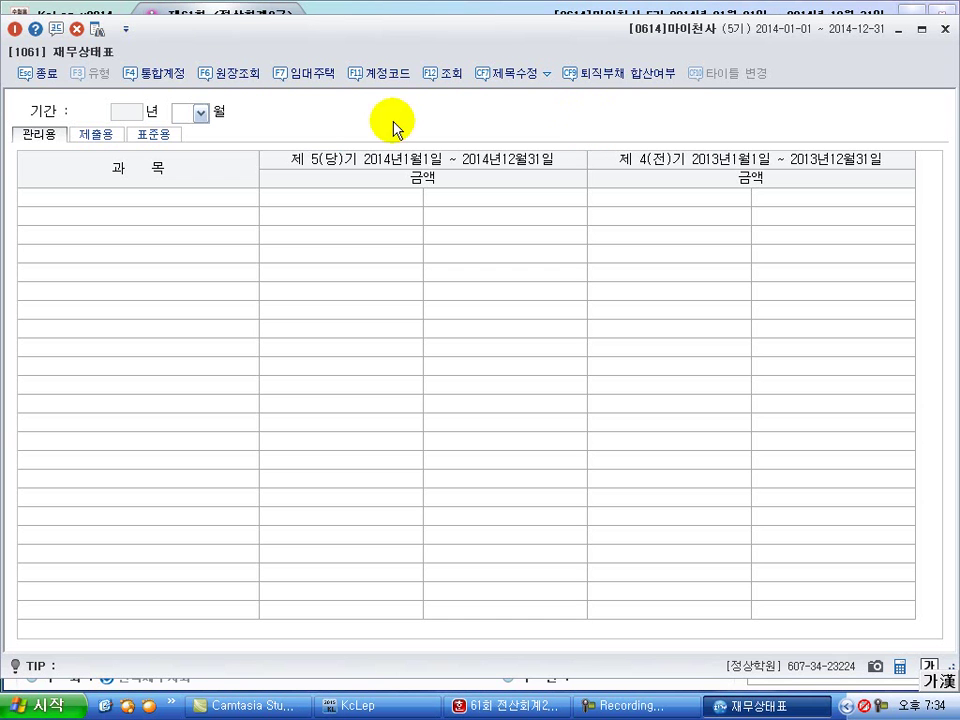
text(06)
key(Return)
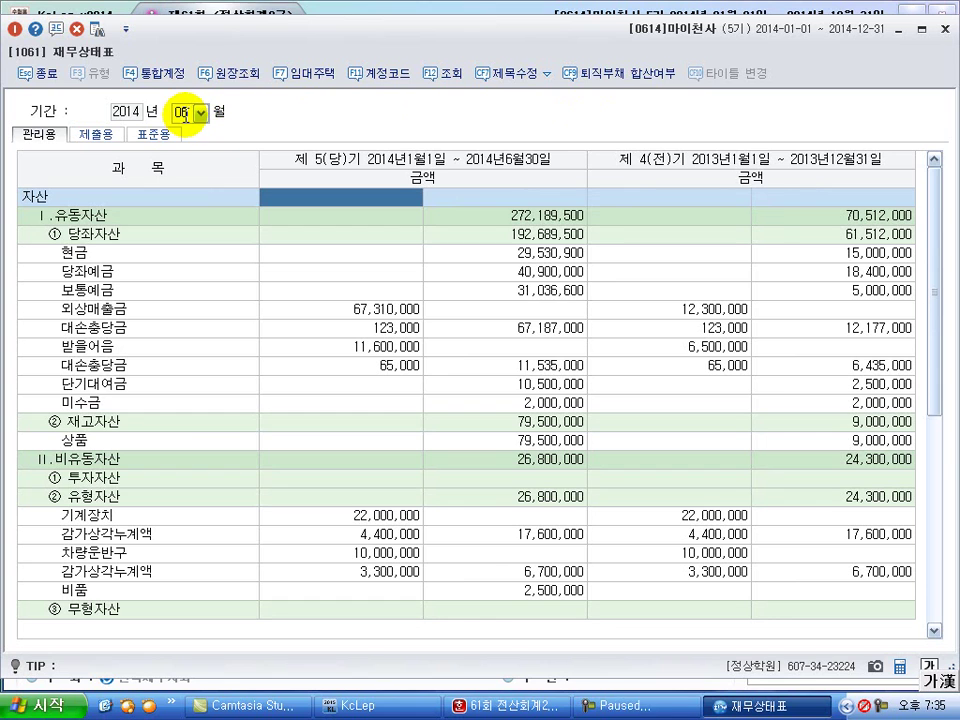
click(124, 557)
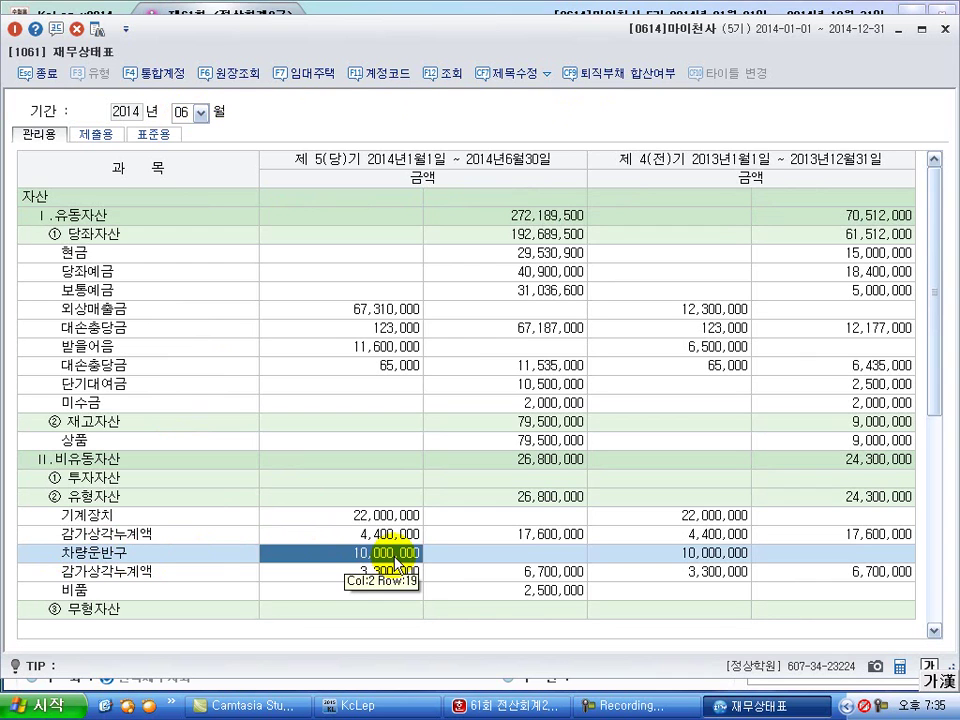
click(358, 575)
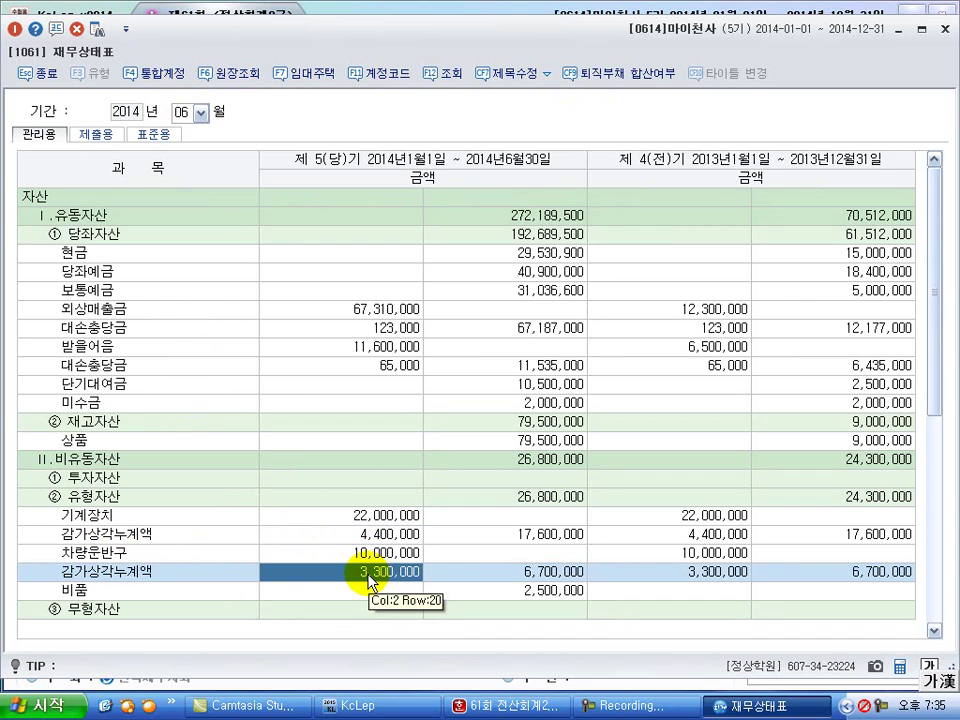
click(540, 577)
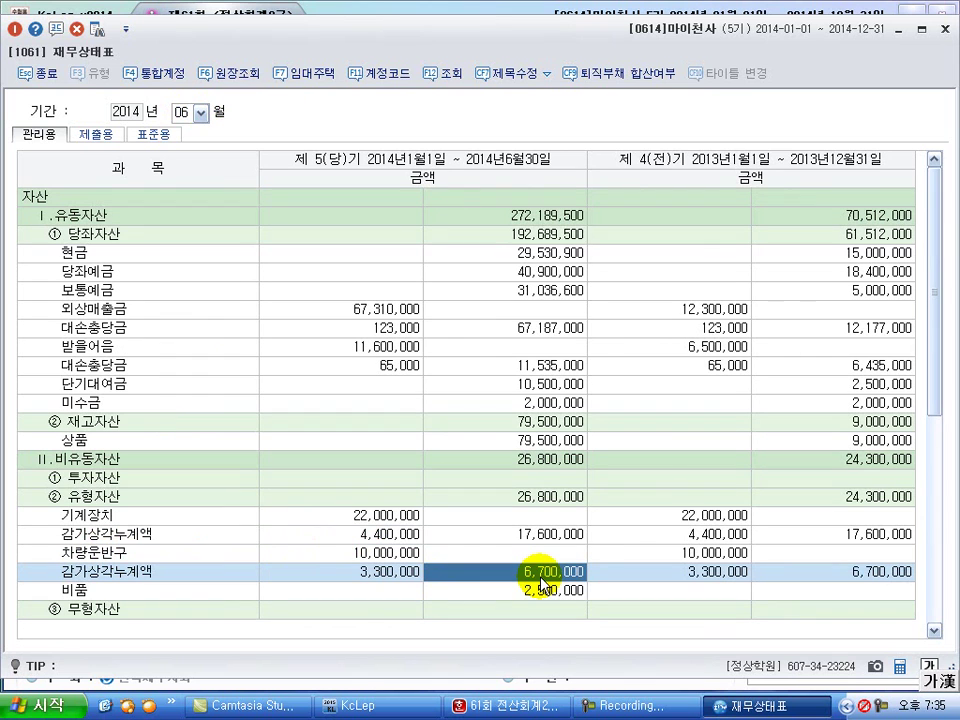
click(941, 29)
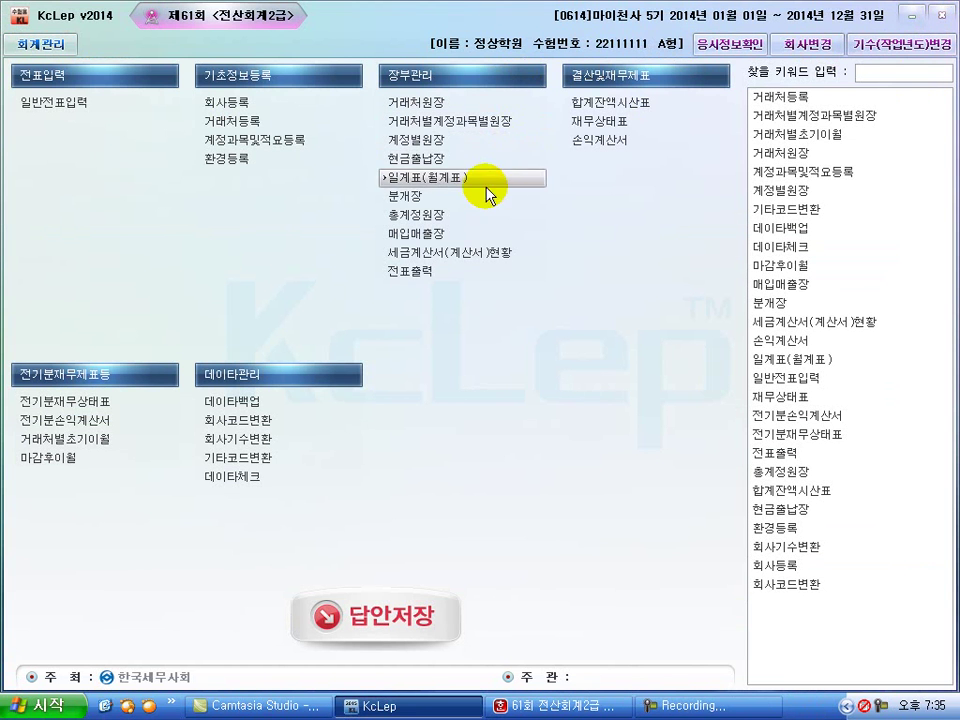
Query the 월계표 for April through June 2014
click(425, 187)
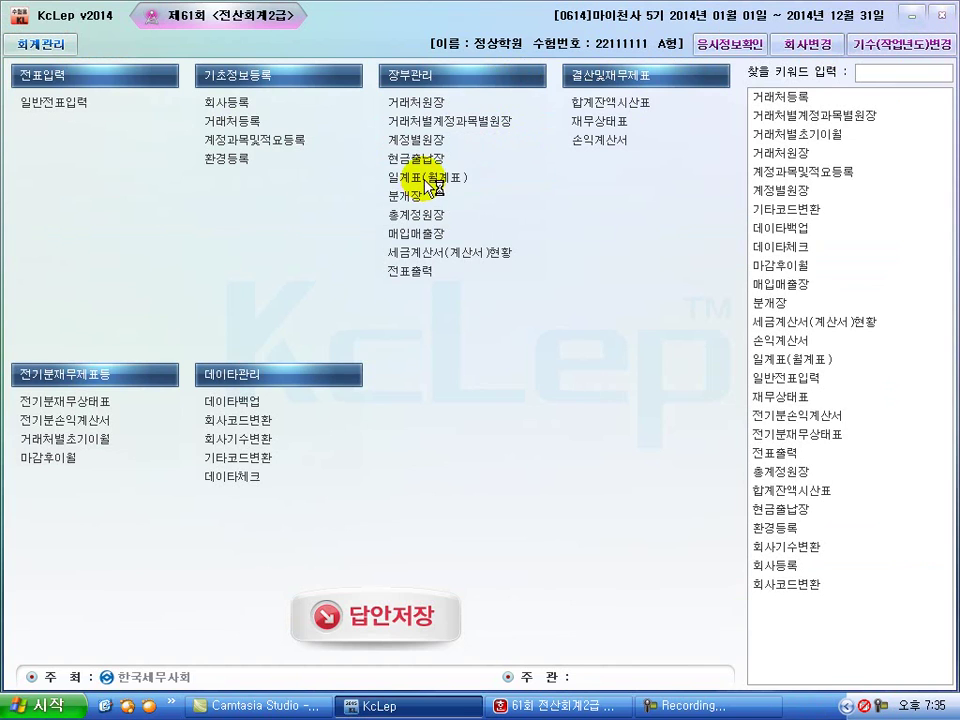
click(92, 148)
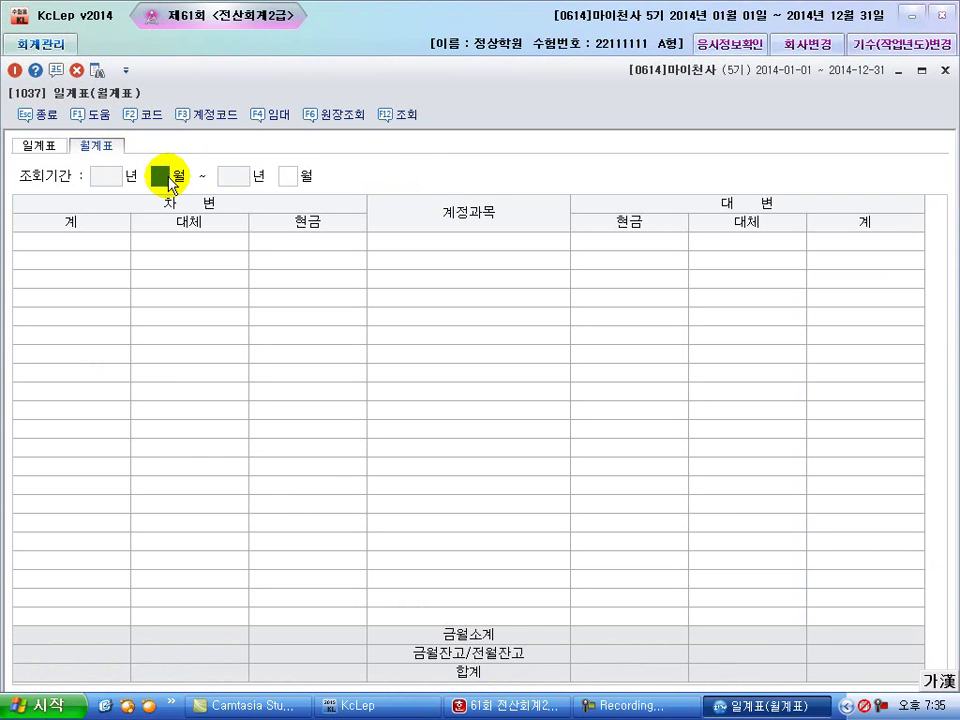
text(4)
key(Return)
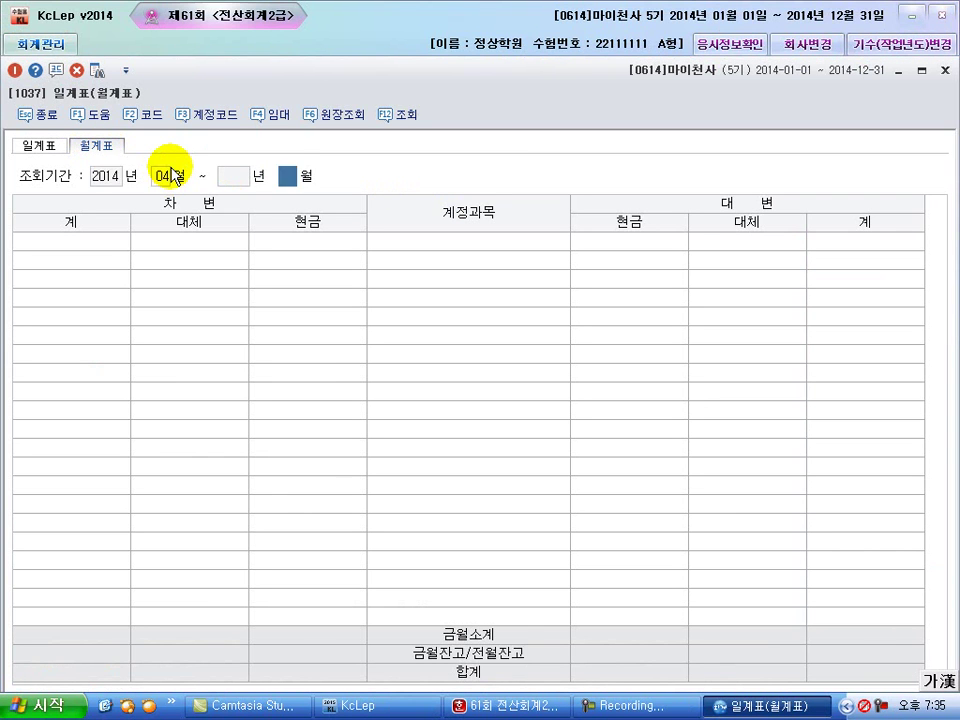
text(6)
key(Return)
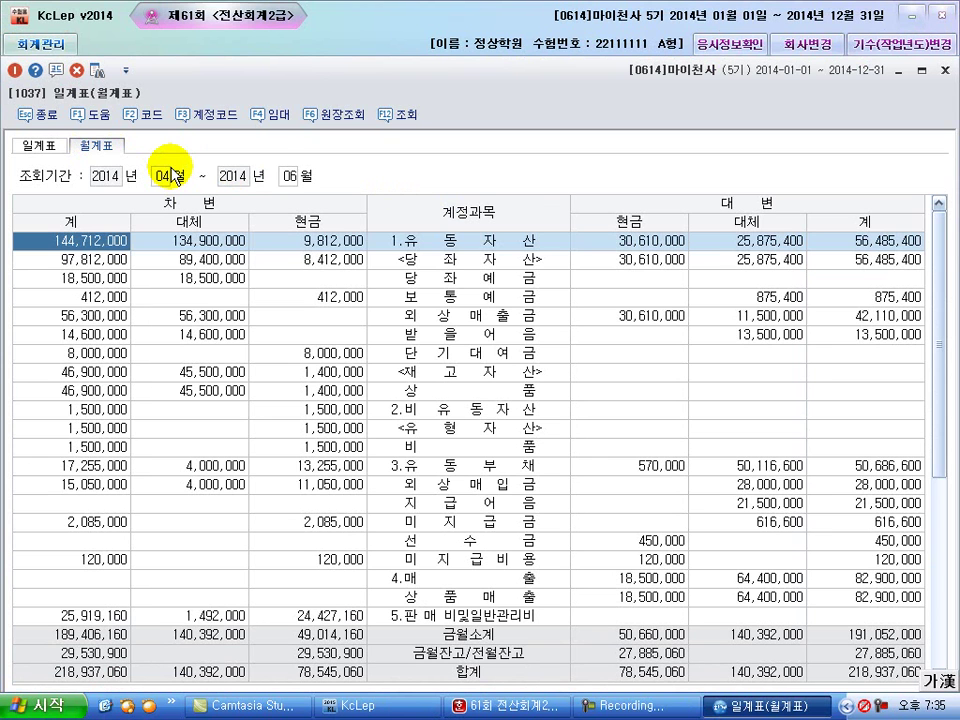
Check the cash, transfer and total debit amounts of 복리후생비 in the 월계표, and close the report
scroll(170, 170, down, 4)
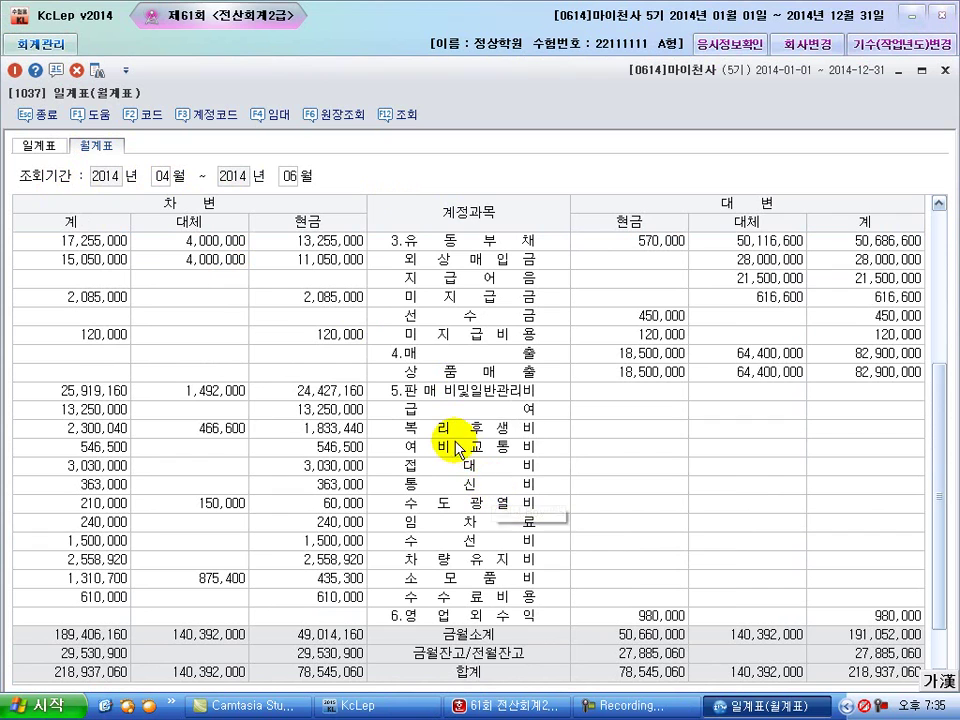
click(447, 438)
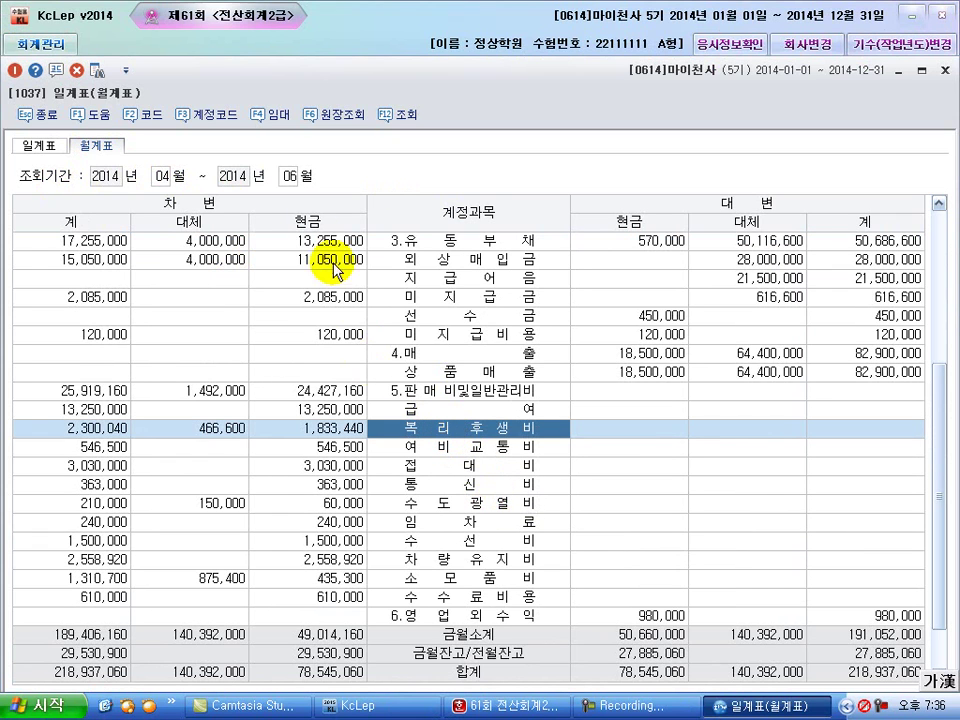
click(318, 437)
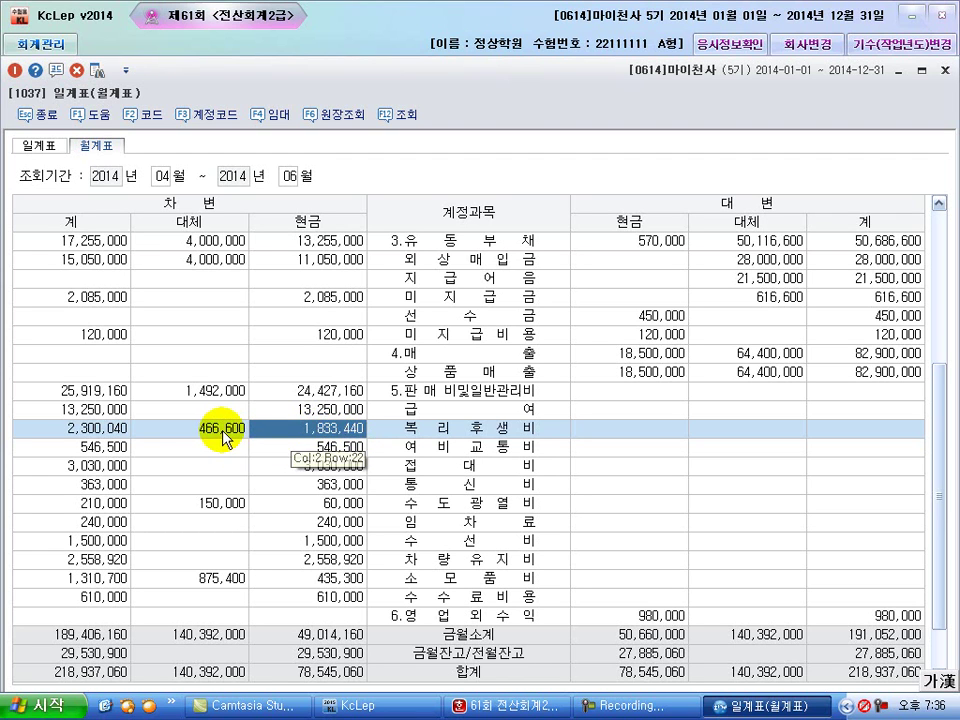
click(230, 437)
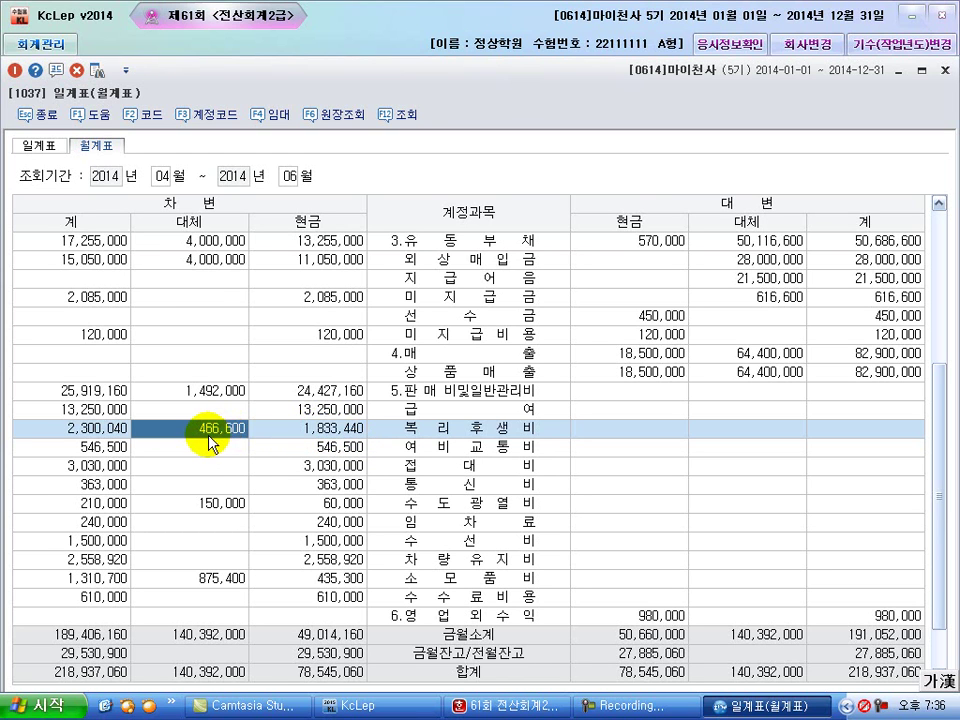
click(72, 430)
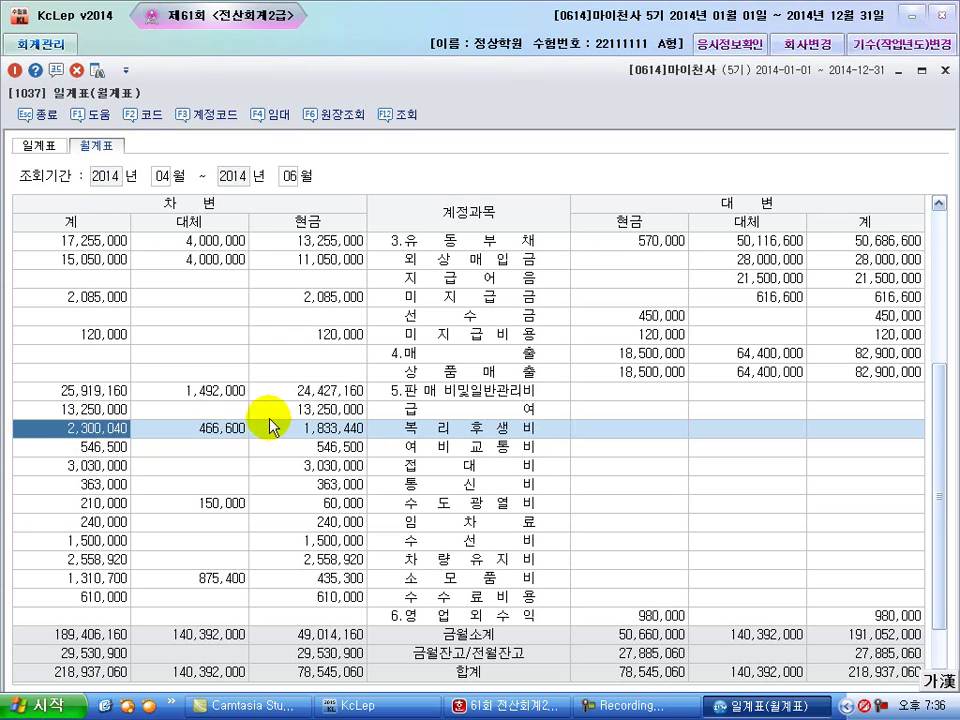
click(312, 431)
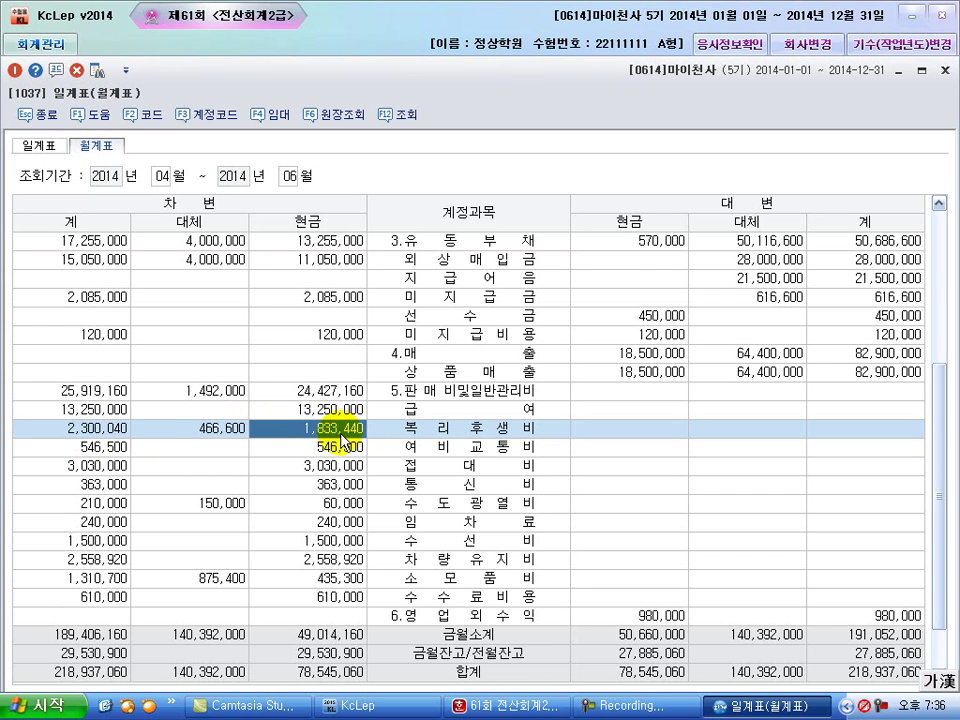
click(944, 71)
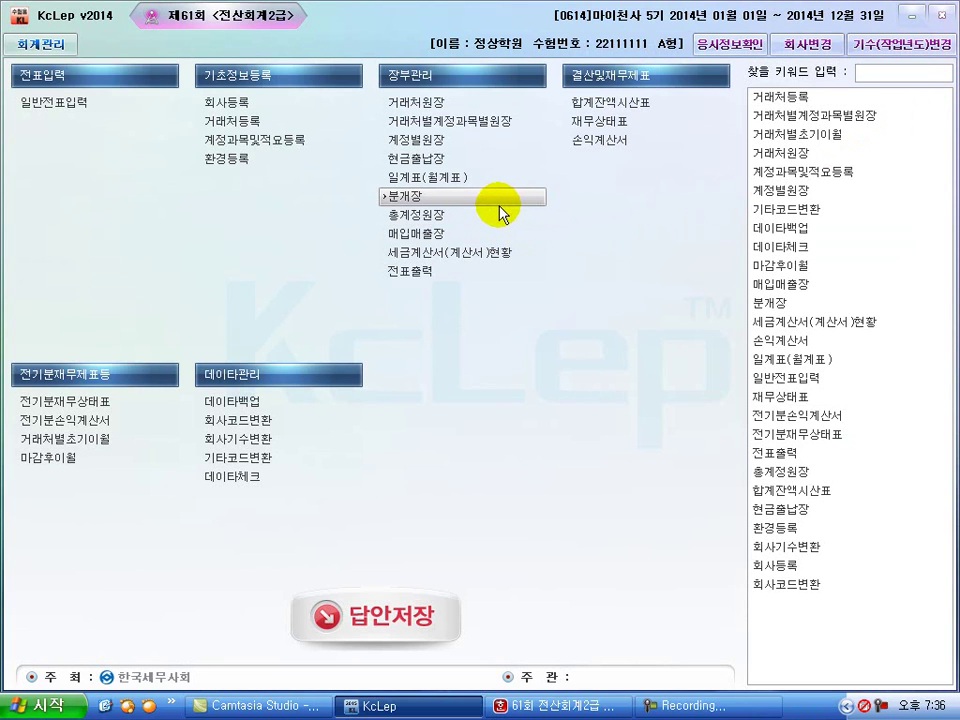
Open the monthly 총계정원장 and set its period from 1 January to 30 June 2014
click(415, 222)
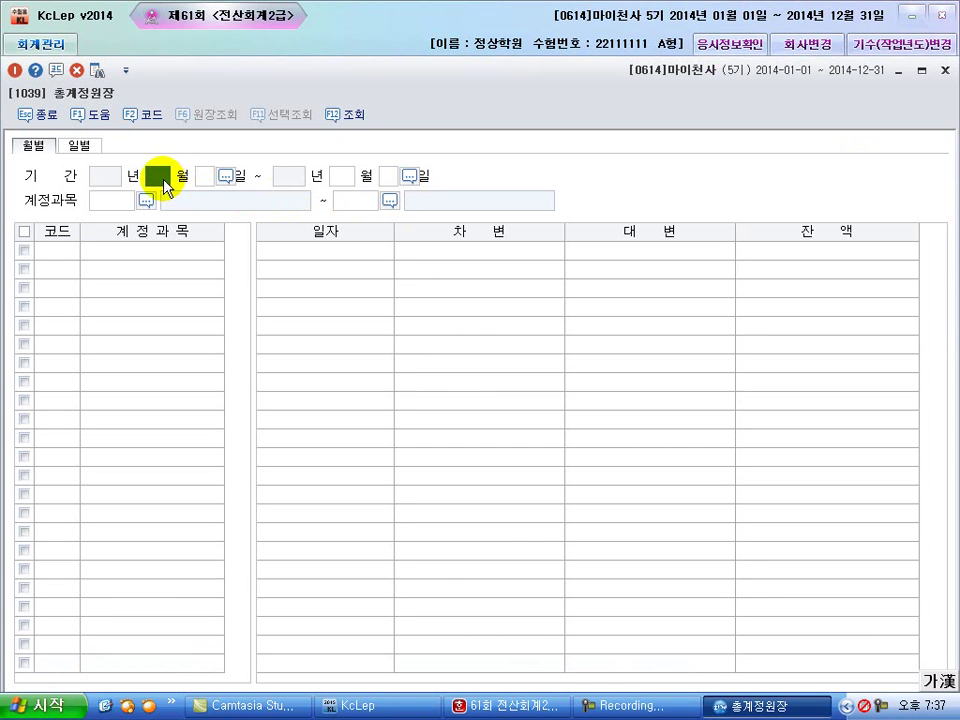
text(1)
key(Return)
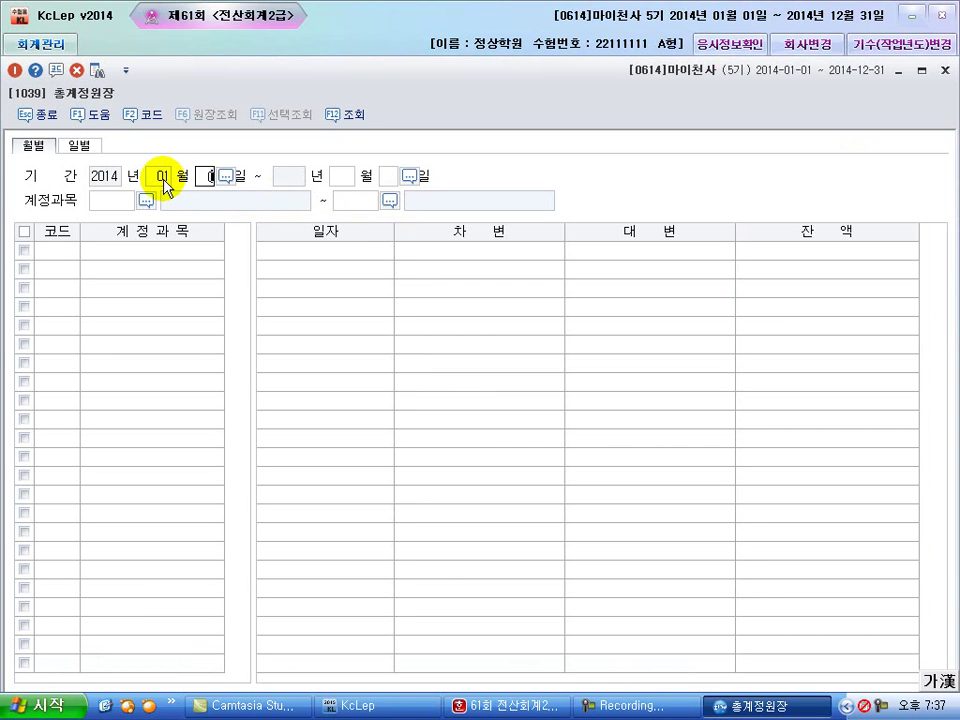
key(Return)
text(6)
key(Return)
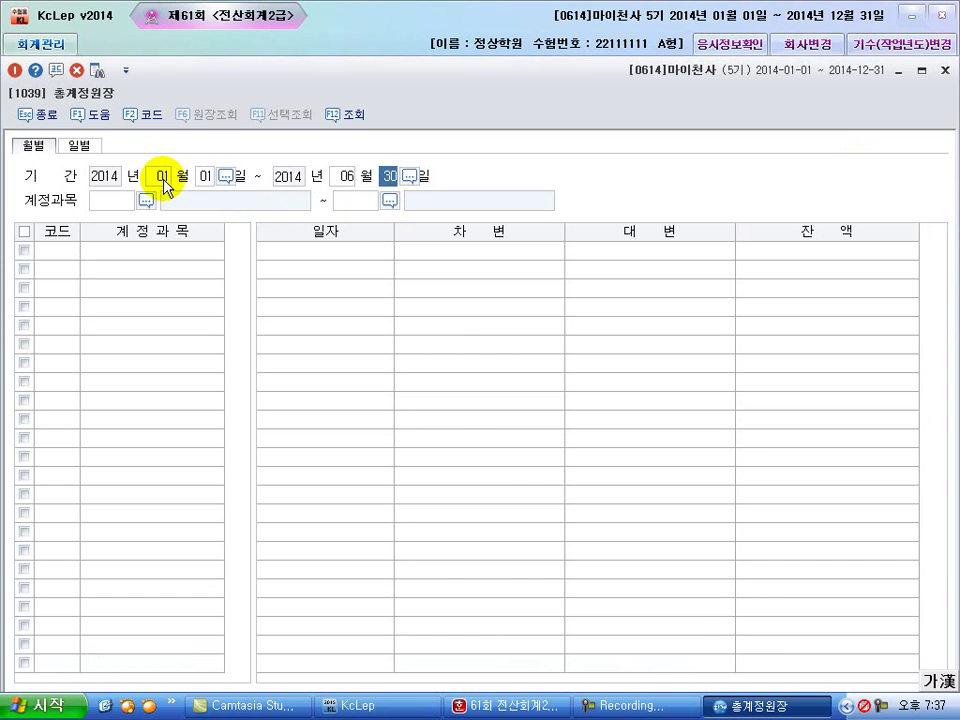
key(Return)
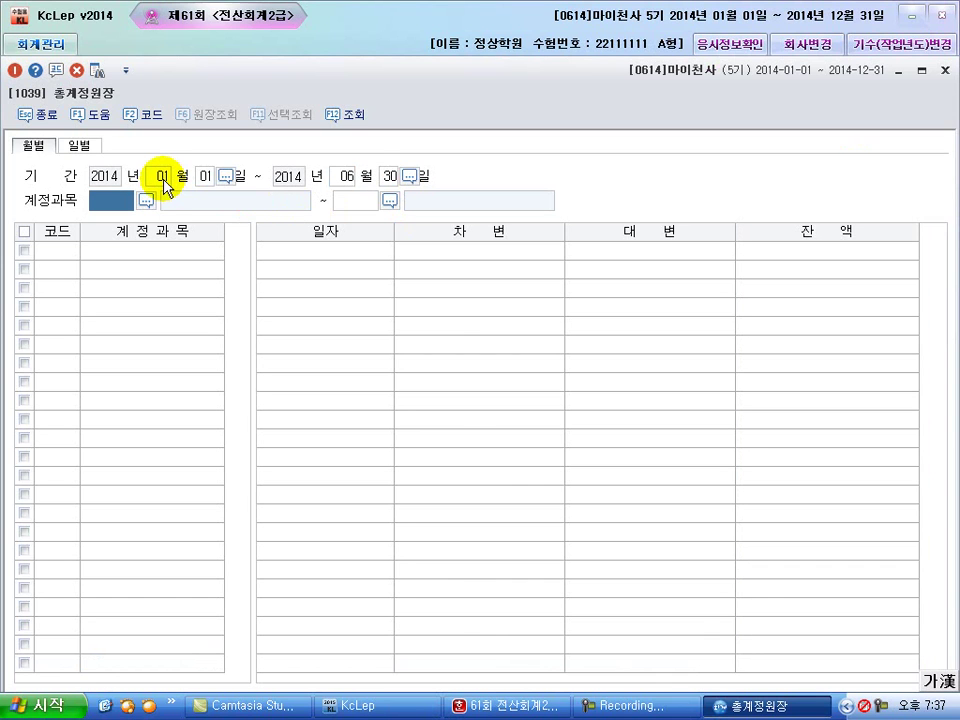
click(147, 203)
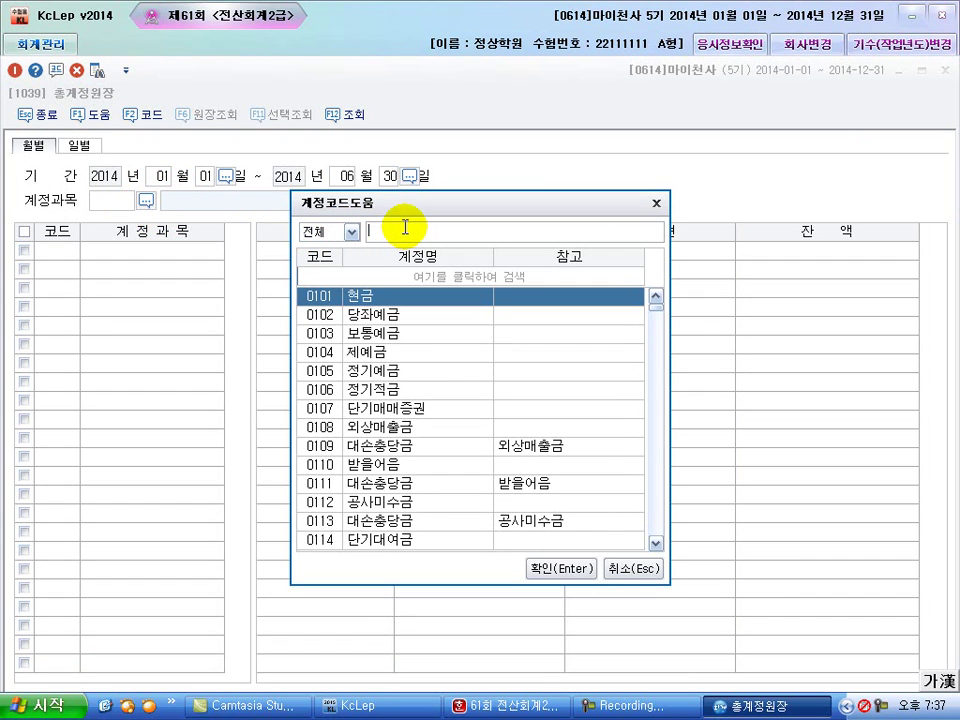
text(접대)
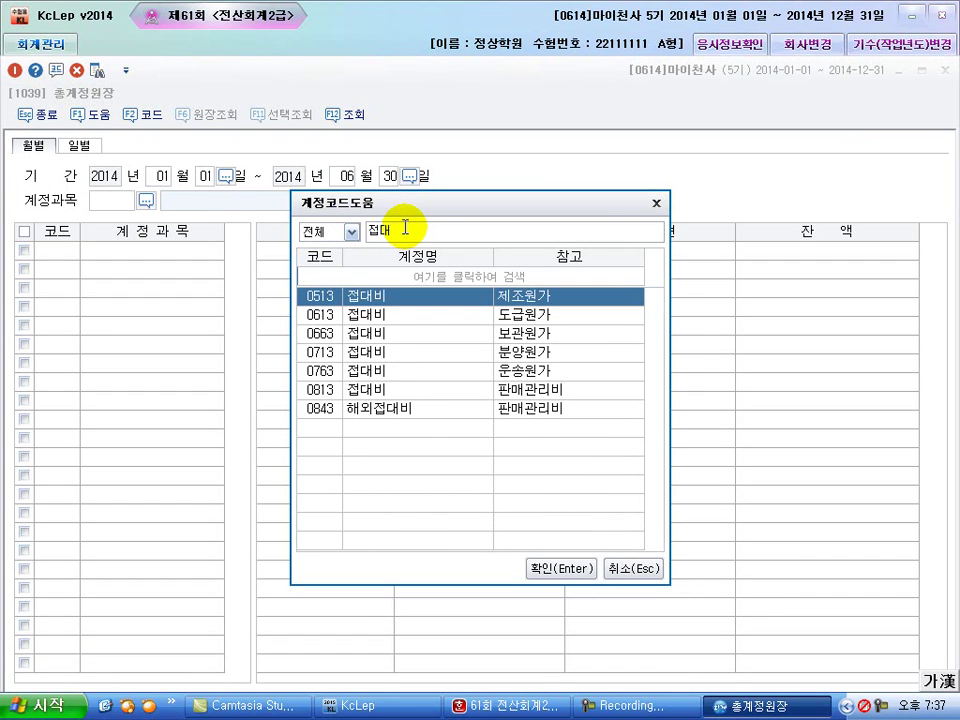
key(Return)
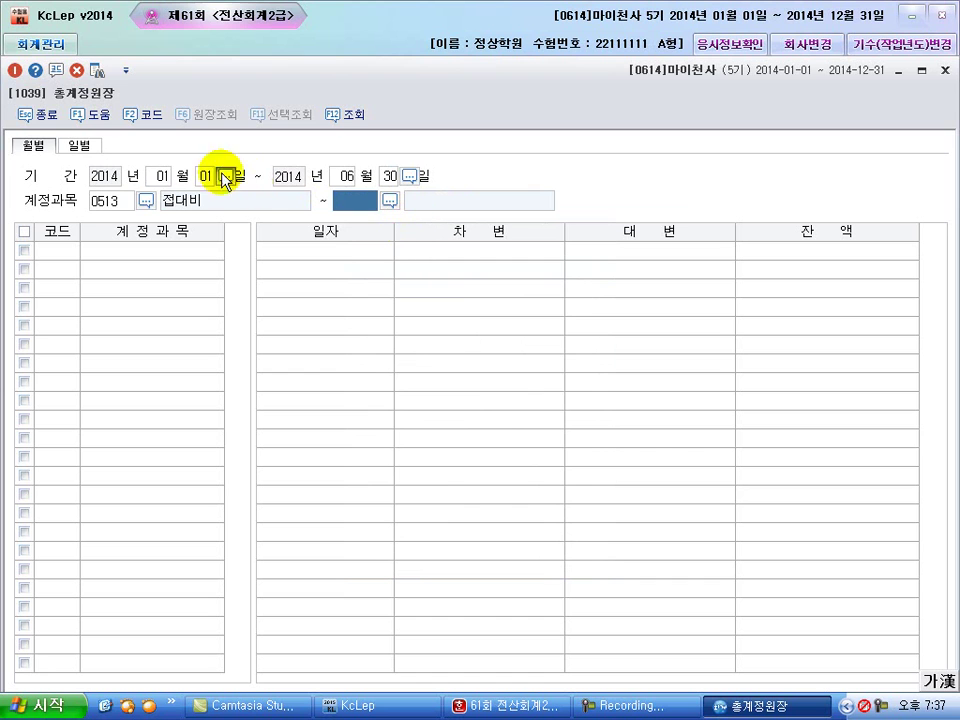
Query the 총계정원장 with the 판매관리비 account 접대비 (0813) as both the start and end account
click(145, 201)
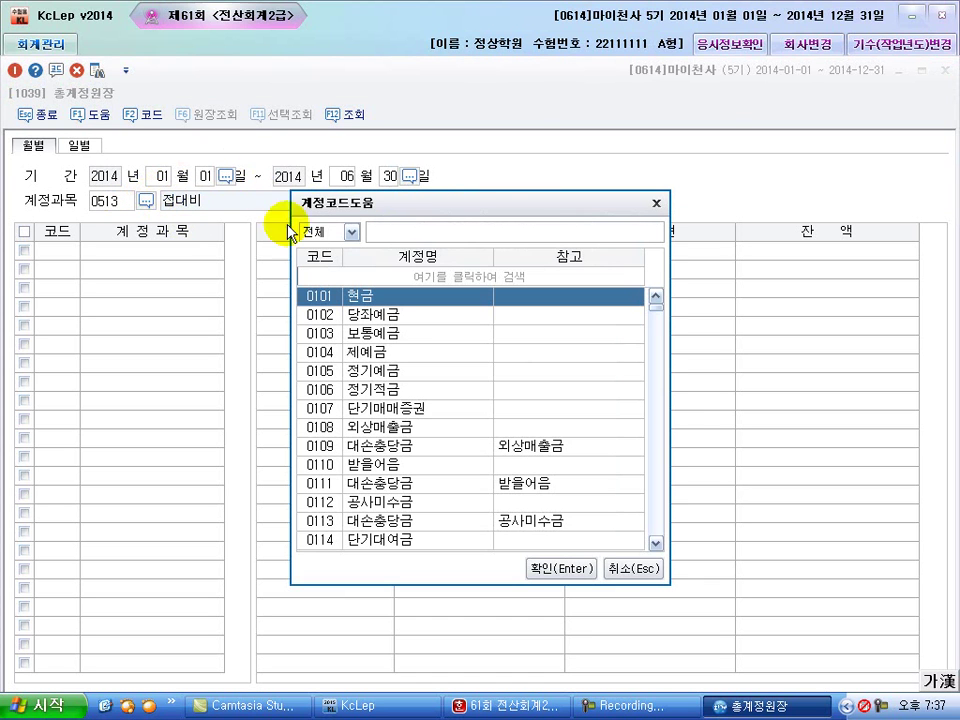
click(416, 230)
text(접대)
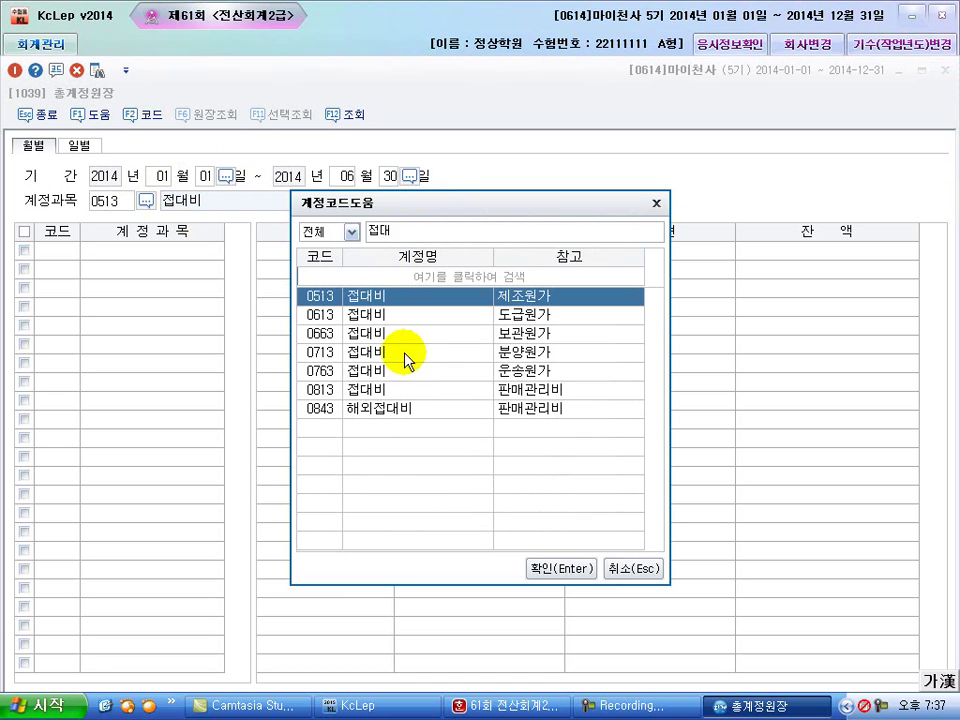
click(368, 392)
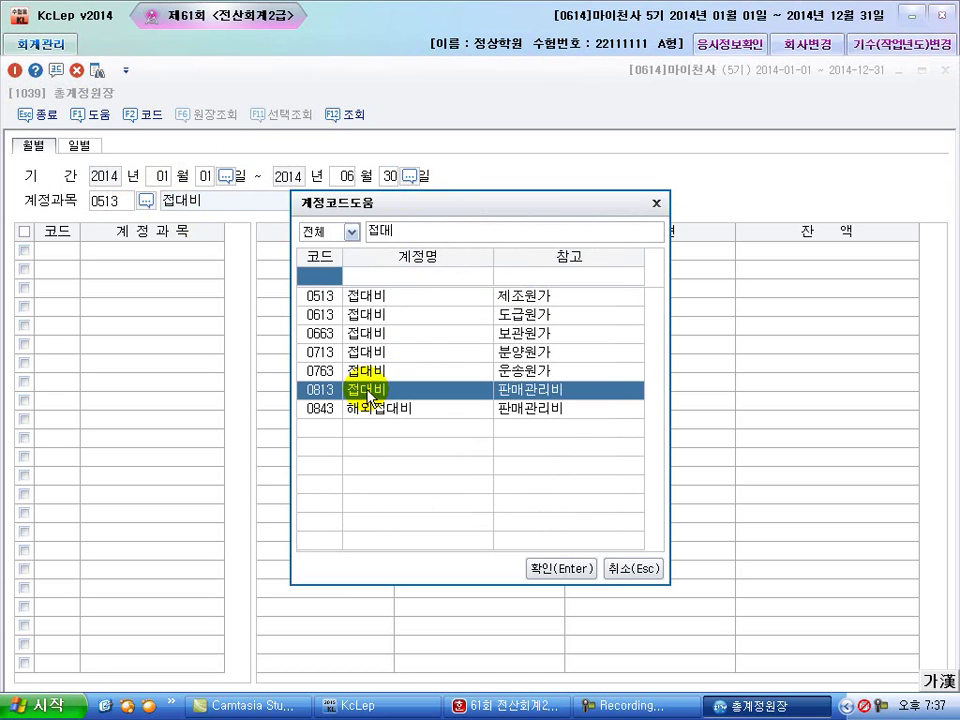
click(566, 571)
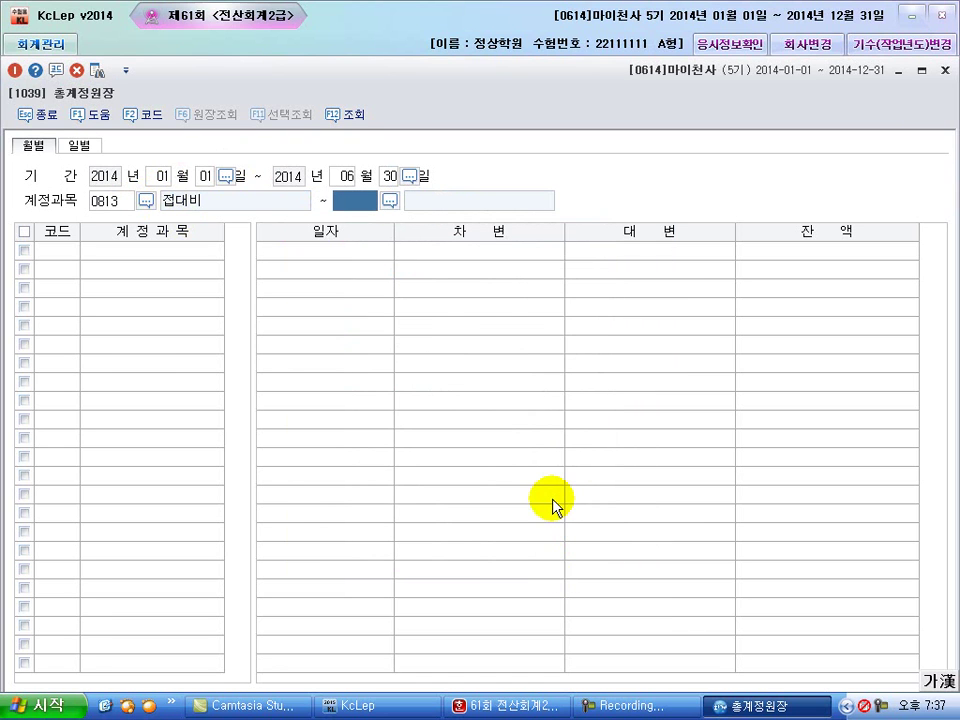
text(813)
key(Return)
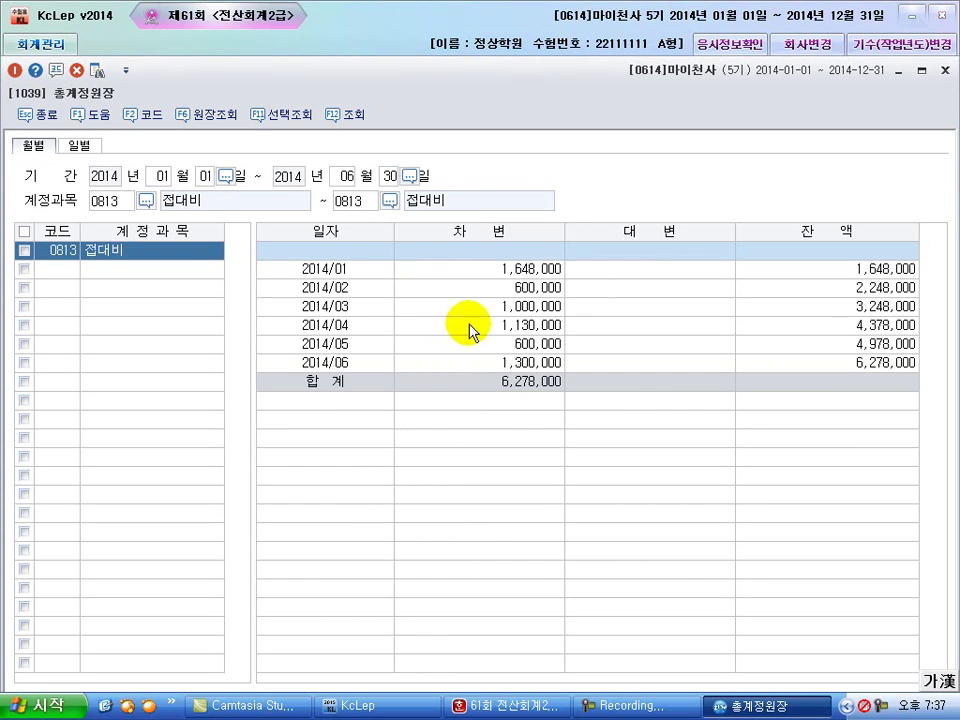
Check the January 2014 debit amount of 접대비 in the 총계정원장, and close the report
click(485, 276)
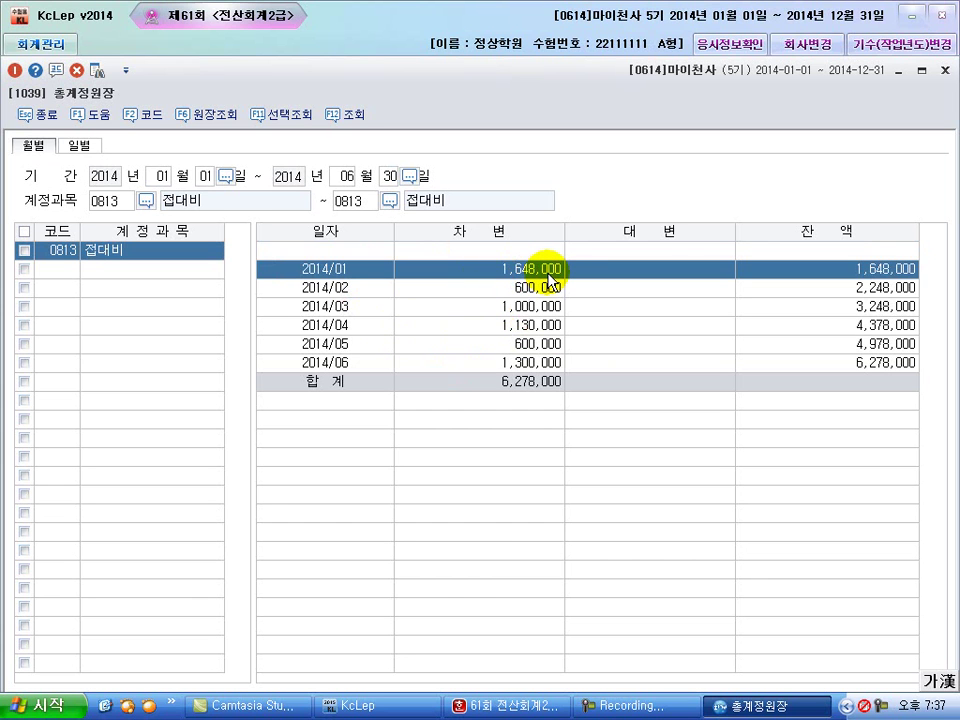
click(944, 70)
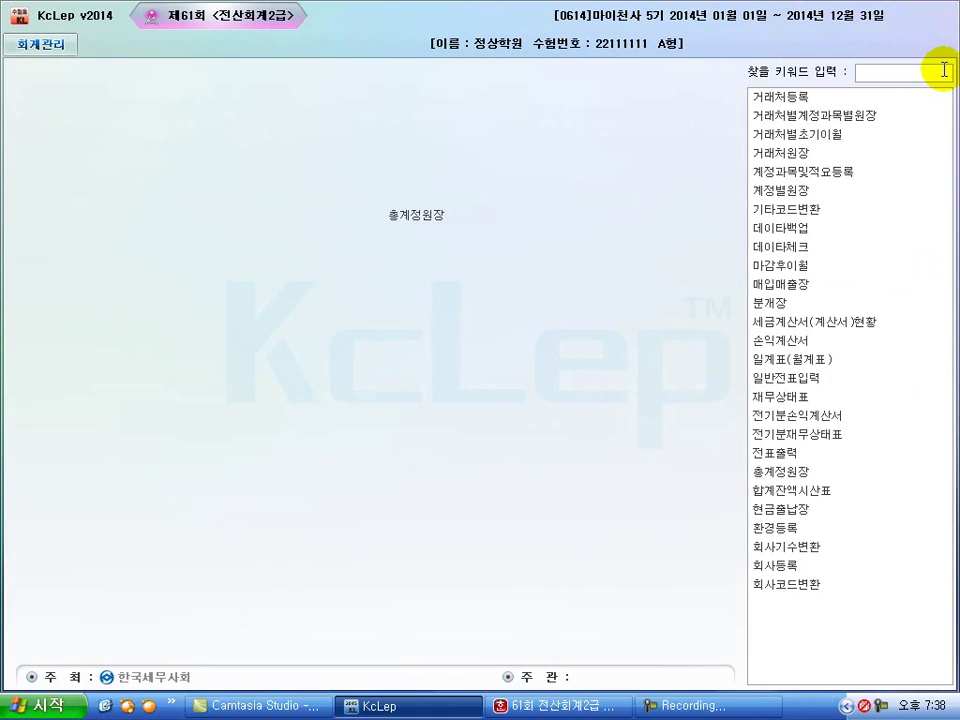
Open the 답안저장 form and enter the 실무시험답안 amounts: [1] 6,700,000, [2] 1,833,440 and [3] 1,648,000
click(386, 618)
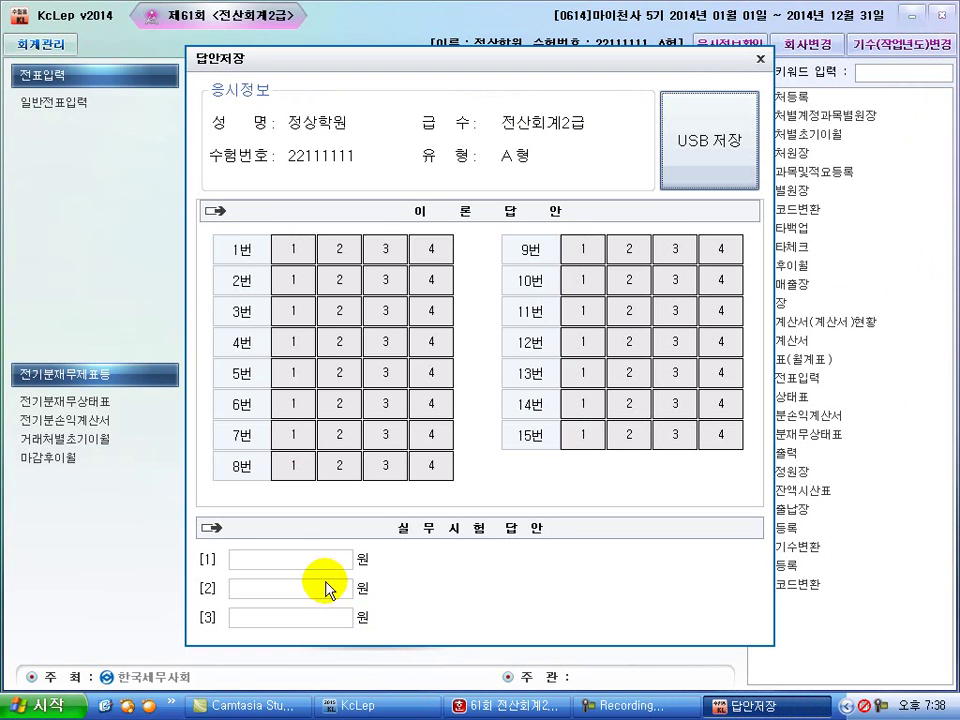
click(325, 562)
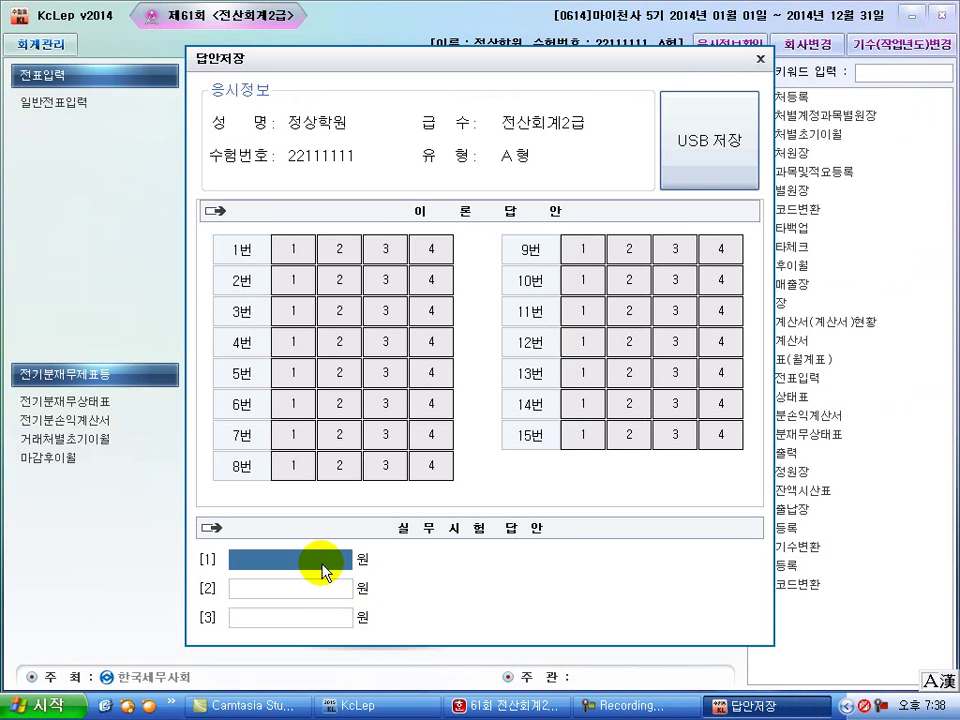
text(6700000)
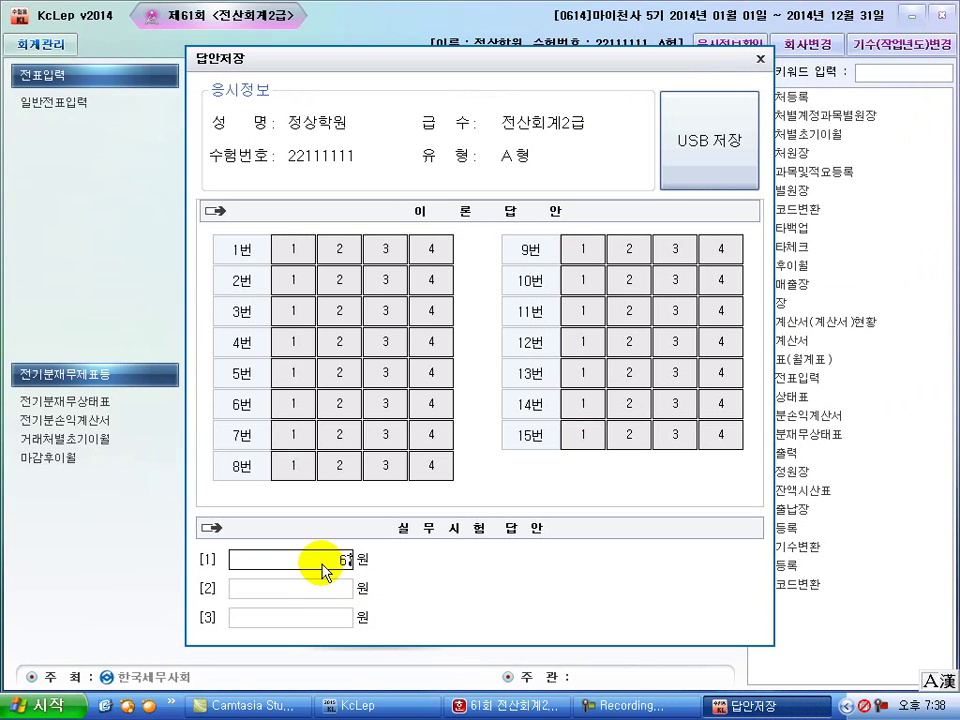
key(Return)
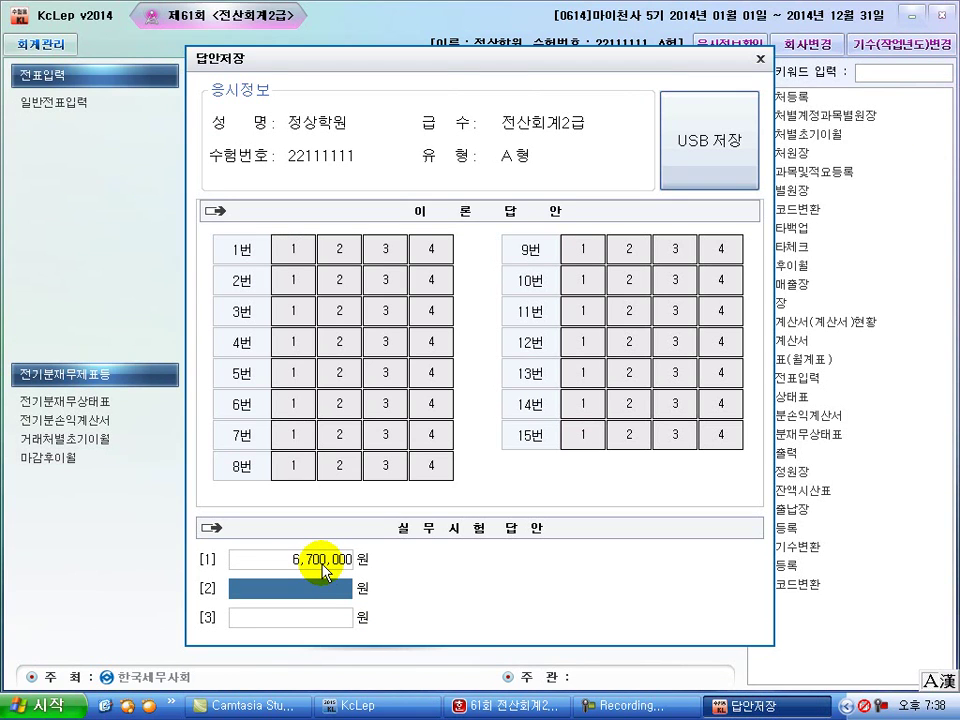
text(1)
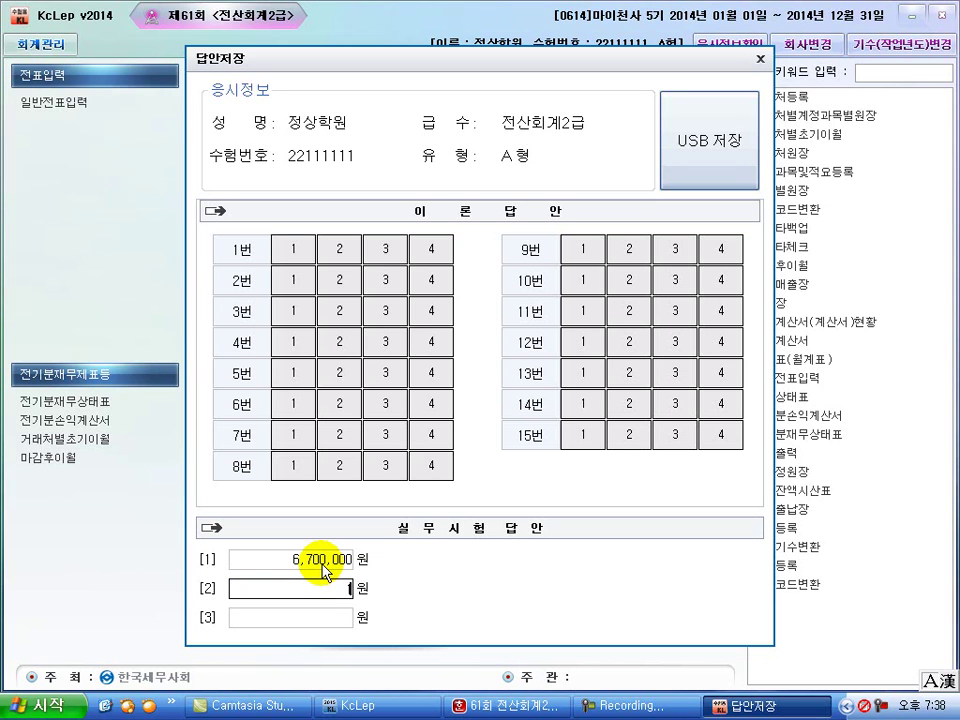
text(,833,440)
key(Return)
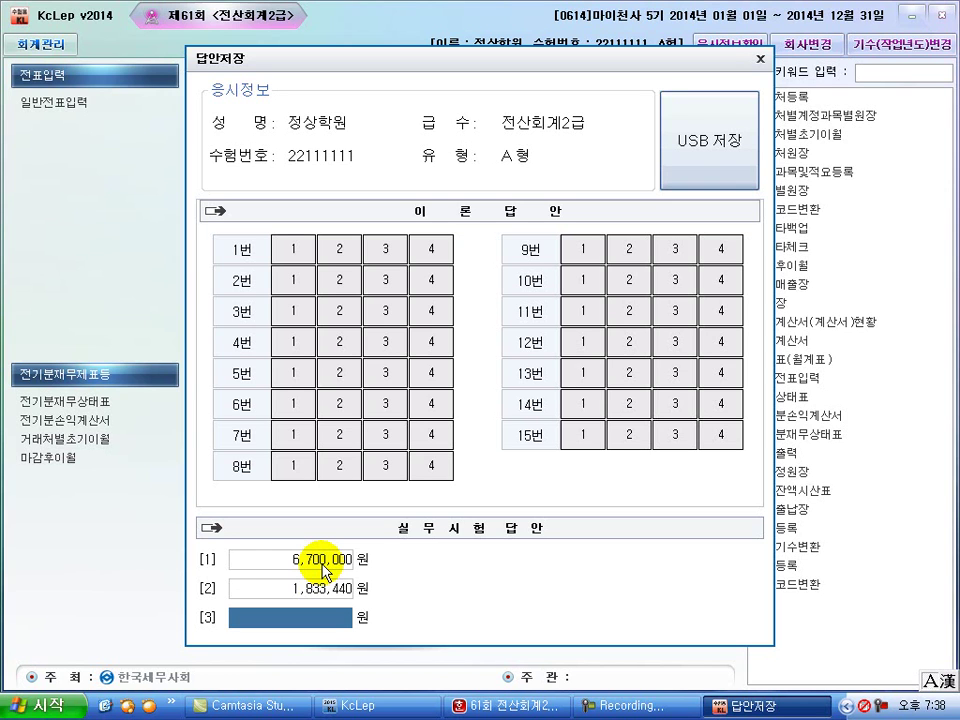
text(1648000)
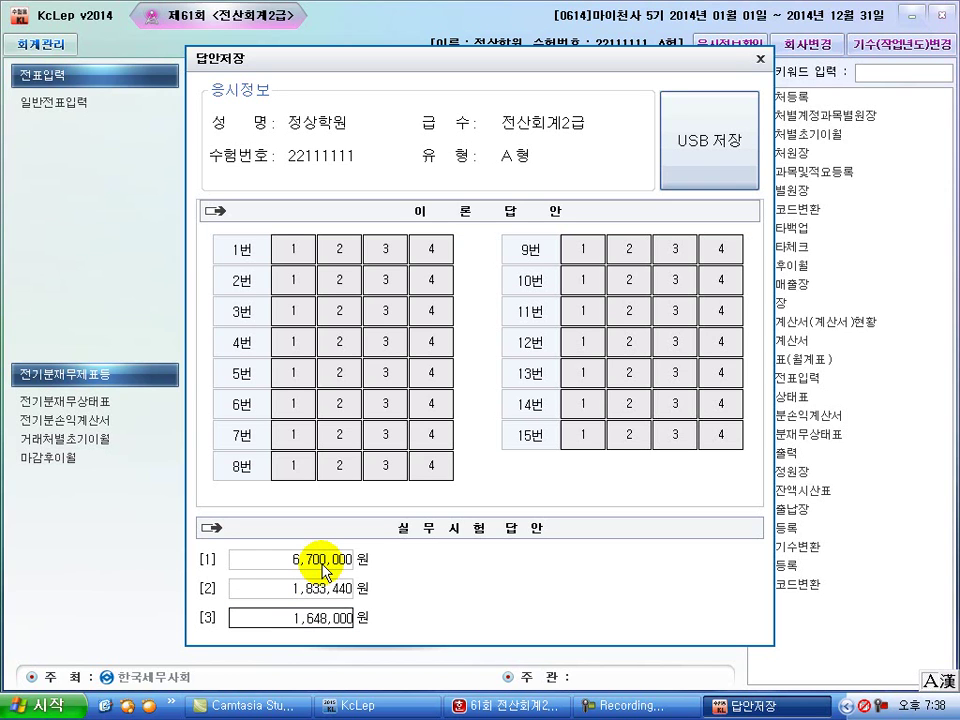
key(Return)
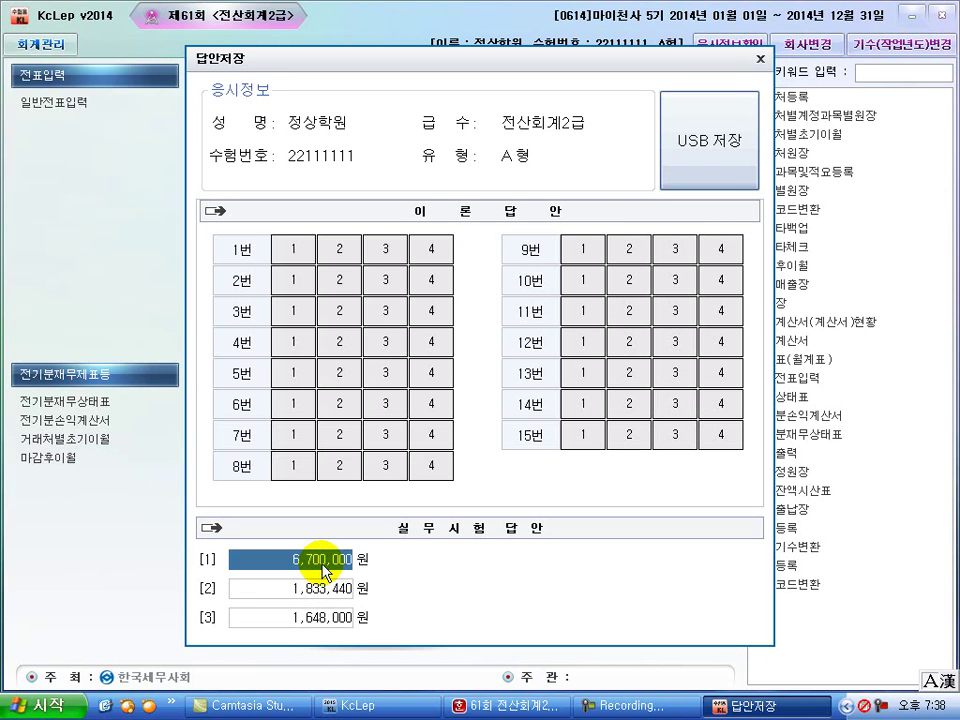
Mark the 이론답안 choices: 1번 as 1, 3번 as 2, 6번 as 3, 8번 as 4, 9번 as 2, 13번 as 3, 15번 as 4
click(293, 249)
click(355, 316)
click(386, 404)
click(431, 466)
click(626, 256)
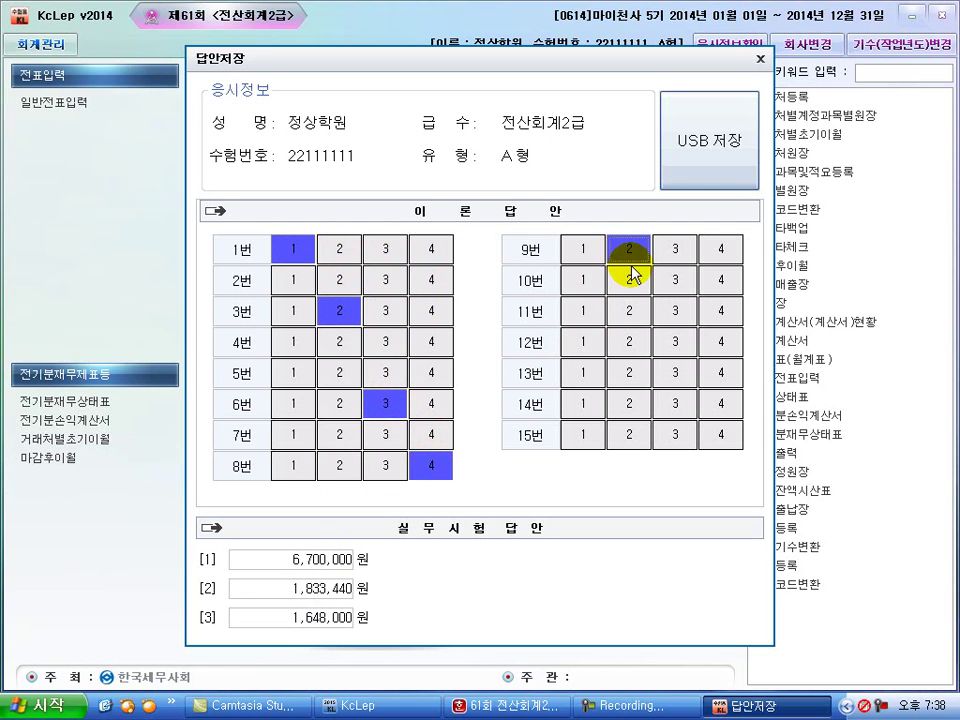
click(676, 370)
click(718, 440)
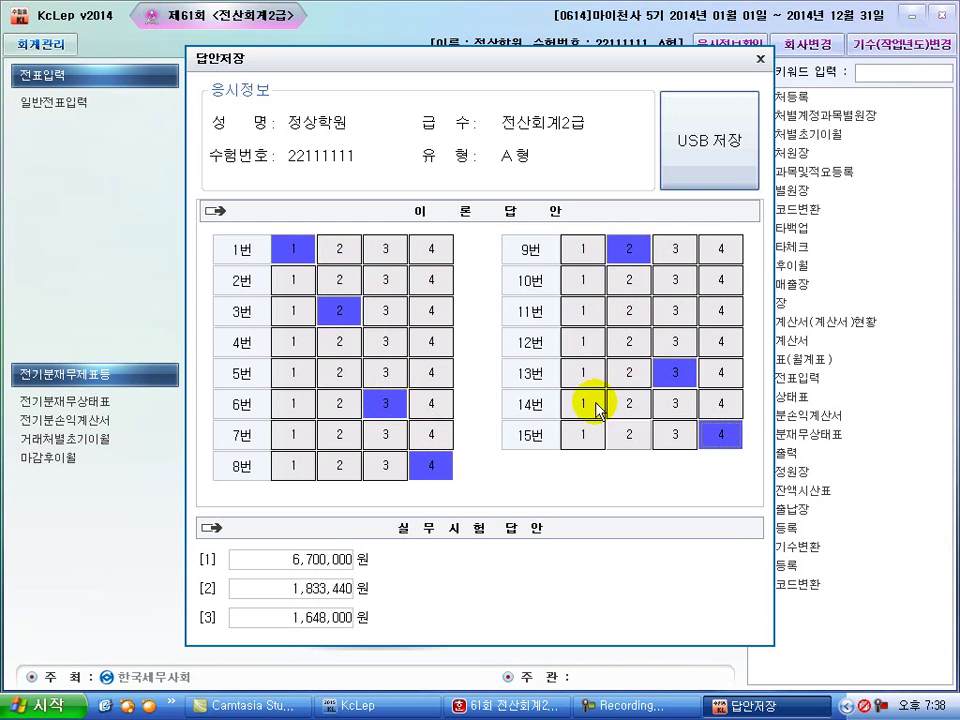